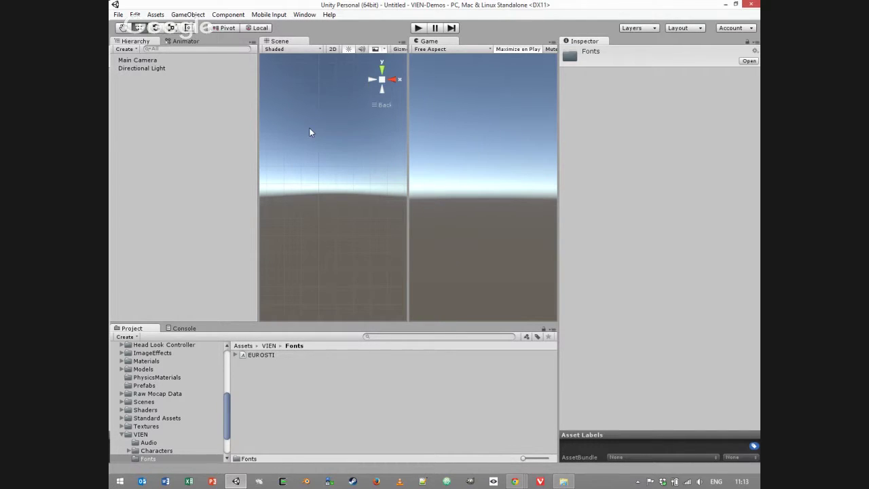
Step: Add a 3D plane to the scene and set its position to 0, 0, 0
{"action": "left_click", "coordinate": [166, 92]}
{"action": "left_click", "coordinate": [188, 15]}
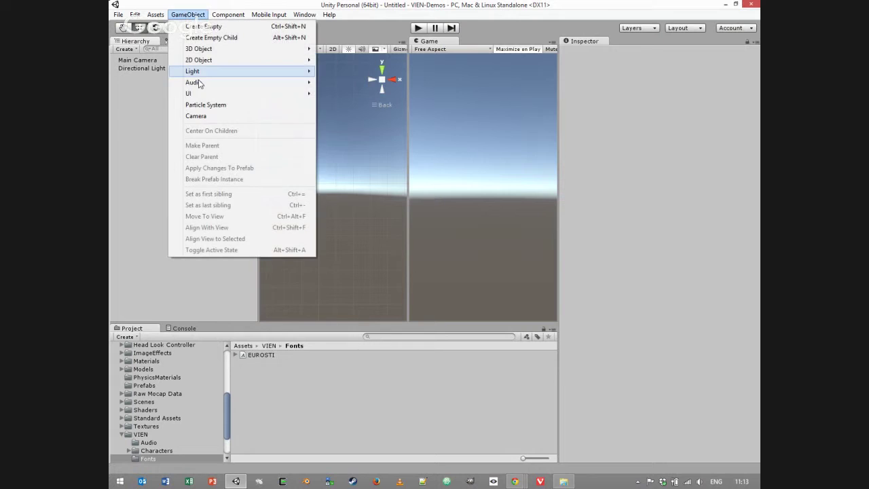
{"action": "mouse_move", "coordinate": [207, 52]}
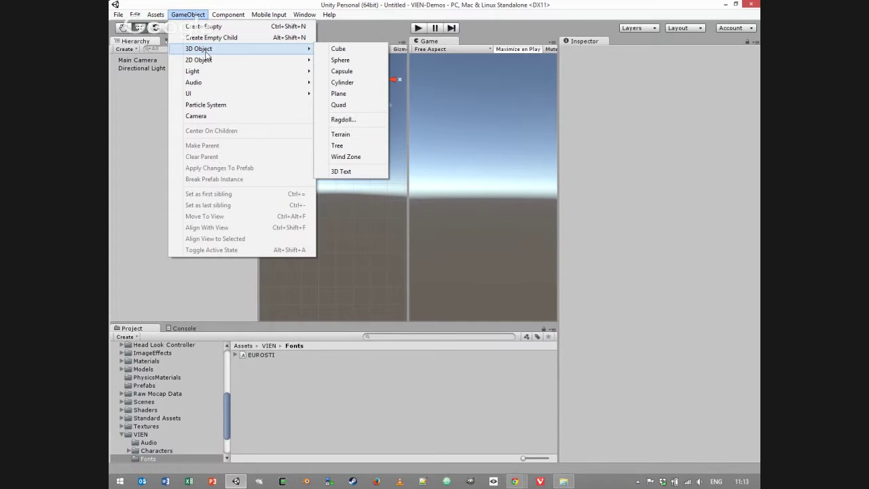
{"action": "left_click", "coordinate": [343, 95]}
{"action": "left_click", "coordinate": [667, 80]}
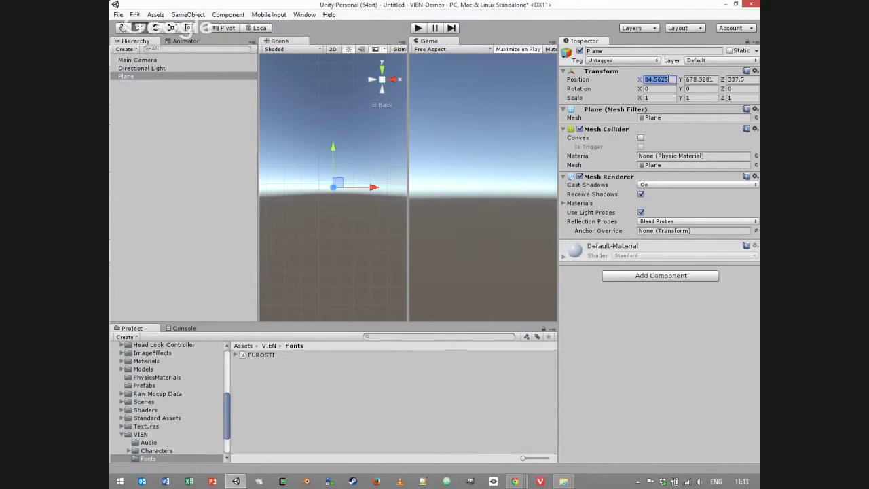
{"action": "type", "text": "0"}
{"action": "left_click", "coordinate": [699, 80]}
{"action": "type", "text": "0"}
{"action": "left_click", "coordinate": [739, 79]}
{"action": "type", "text": "0"}
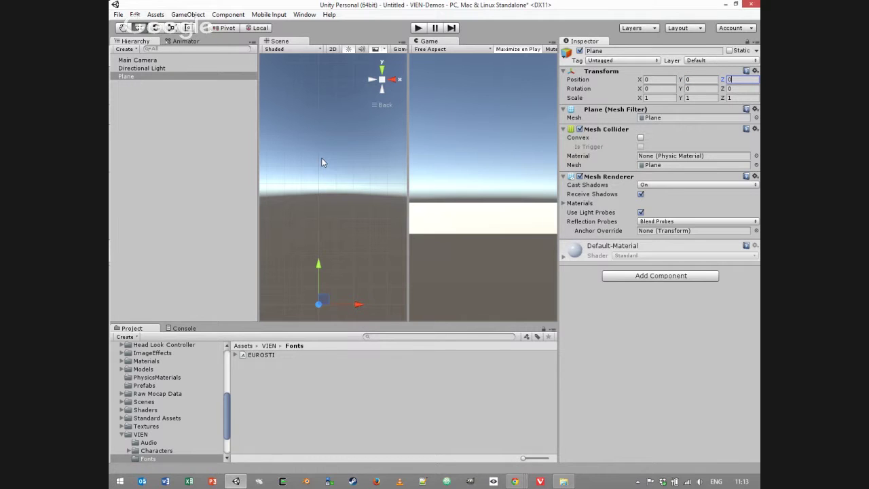
Step: Set the plane's scale to 100 on X and 10 on Z
{"action": "left_click", "coordinate": [652, 99]}
{"action": "type", "text": "100"}
{"action": "left_click", "coordinate": [732, 98]}
{"action": "type", "text": "10"}
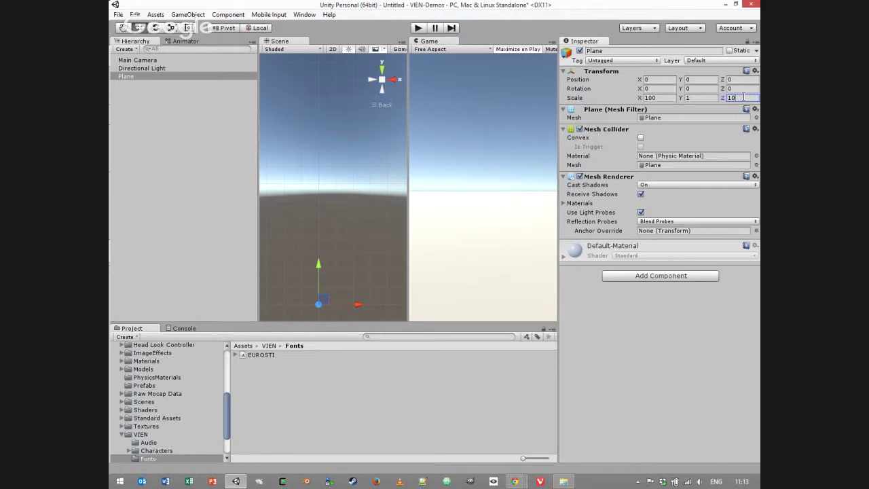
Step: Add a 3D cube to the scene
{"action": "left_click", "coordinate": [191, 14]}
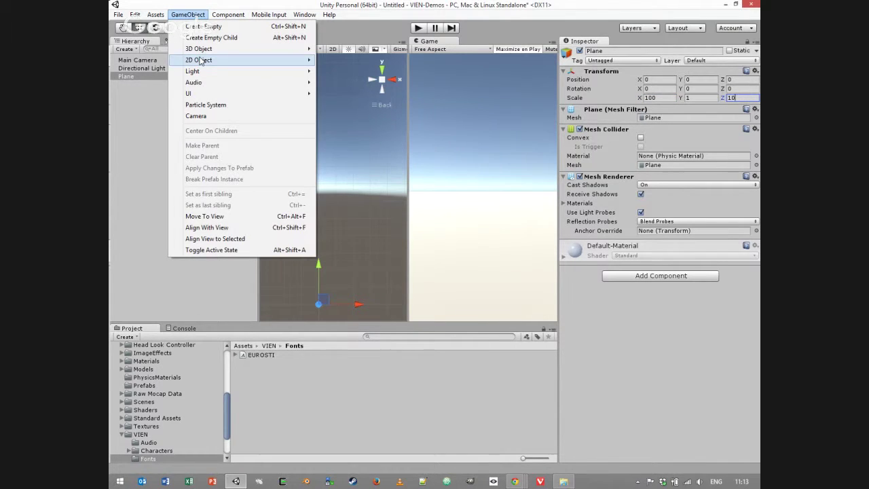
{"action": "mouse_move", "coordinate": [234, 52]}
{"action": "left_click", "coordinate": [340, 49]}
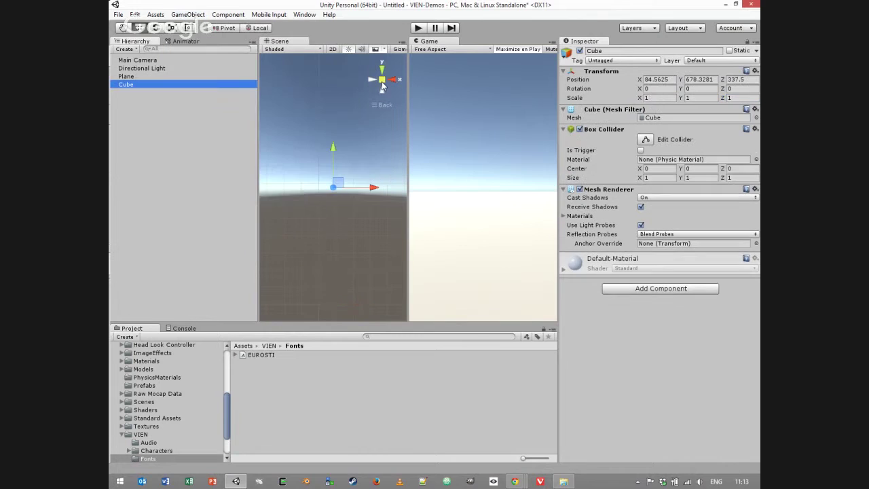
Step: Set the cube's position to X 0, Y 0.5, Z 0 and rotate it about 32 degrees around the Y axis
{"action": "left_click", "coordinate": [670, 80]}
{"action": "type", "text": "0"}
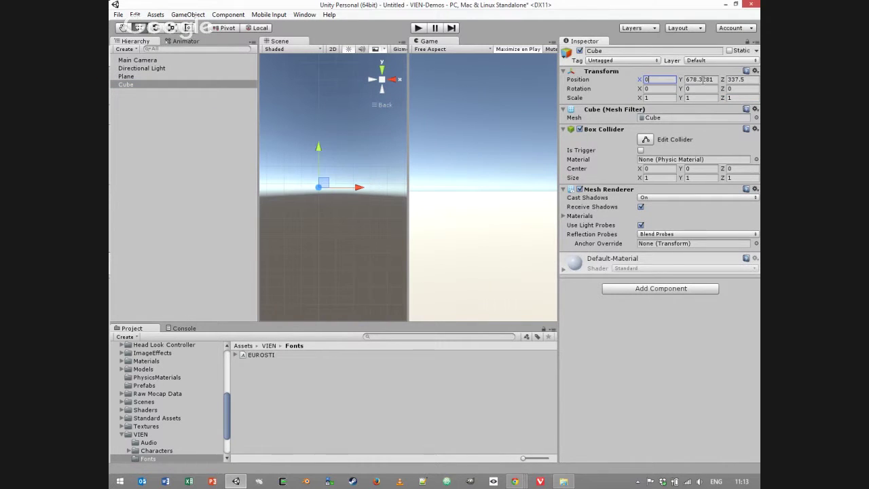
{"action": "left_click", "coordinate": [706, 80]}
{"action": "type", "text": "0.5"}
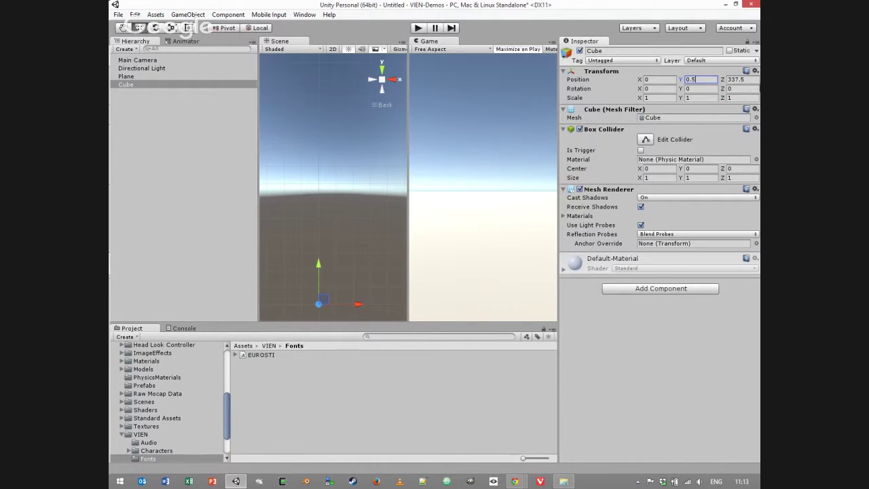
{"action": "left_click", "coordinate": [750, 79]}
{"action": "type", "text": "0"}
{"action": "left_click", "coordinate": [154, 28]}
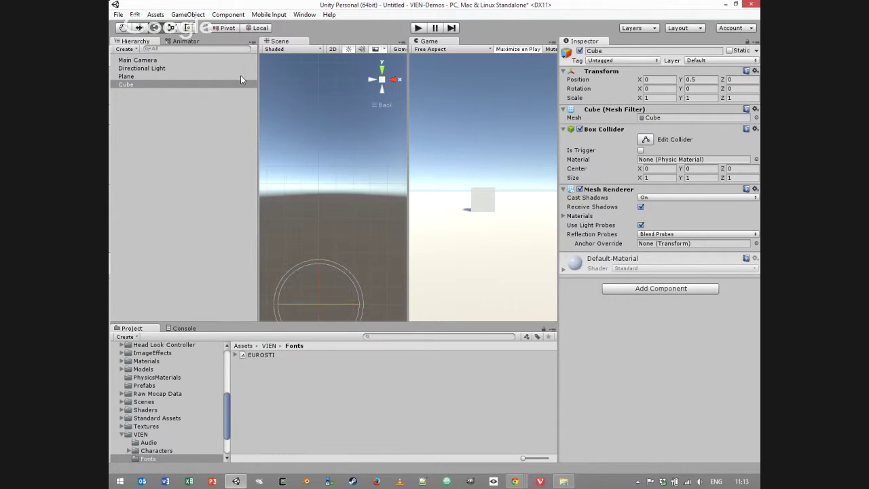
{"action": "left_click_drag", "start_coordinate": [329, 309], "coordinate": [290, 310]}
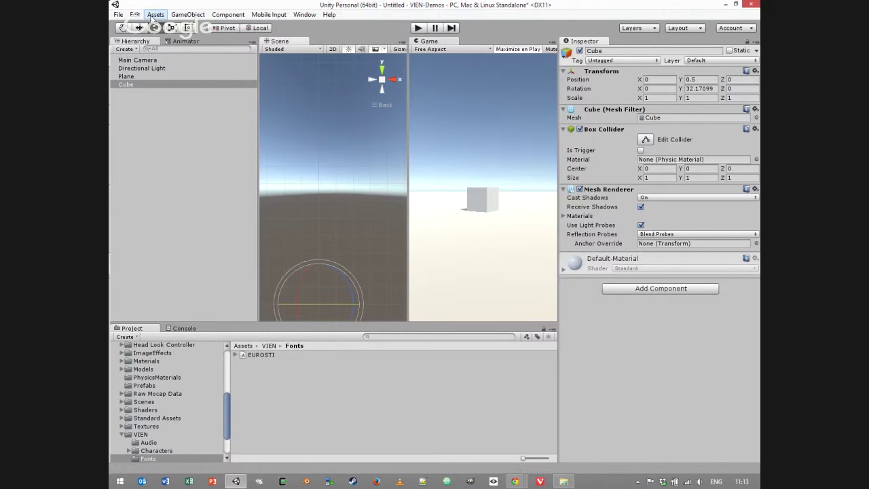
Step: Set the scene's skybox to the dusk material in the Lighting settings
{"action": "left_click", "coordinate": [304, 14]}
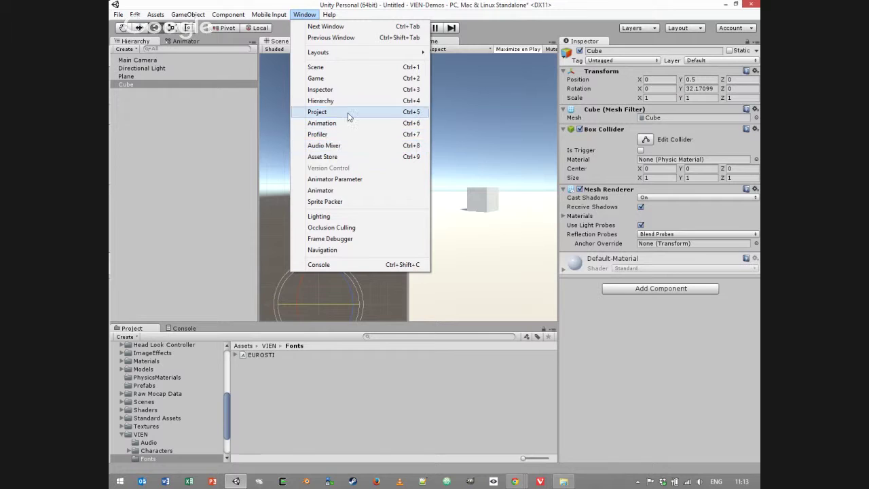
{"action": "left_click", "coordinate": [334, 215]}
{"action": "left_click", "coordinate": [425, 121]}
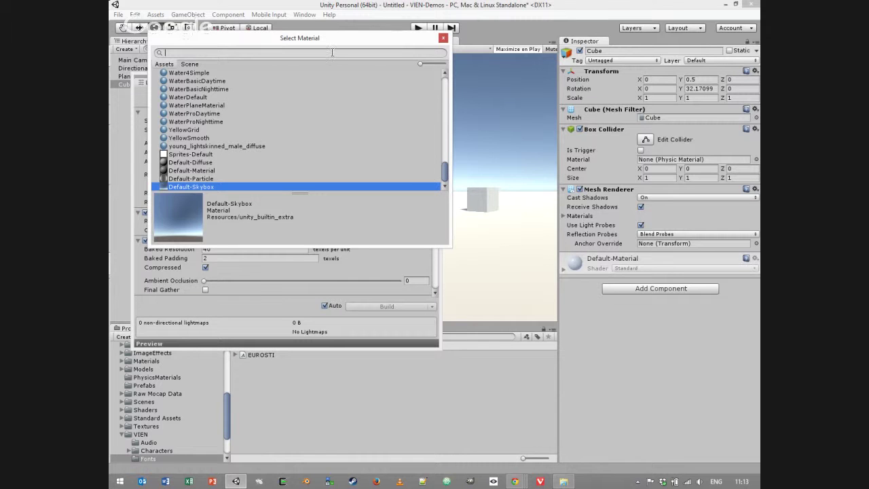
{"action": "left_click_drag", "start_coordinate": [448, 176], "coordinate": [437, 86]}
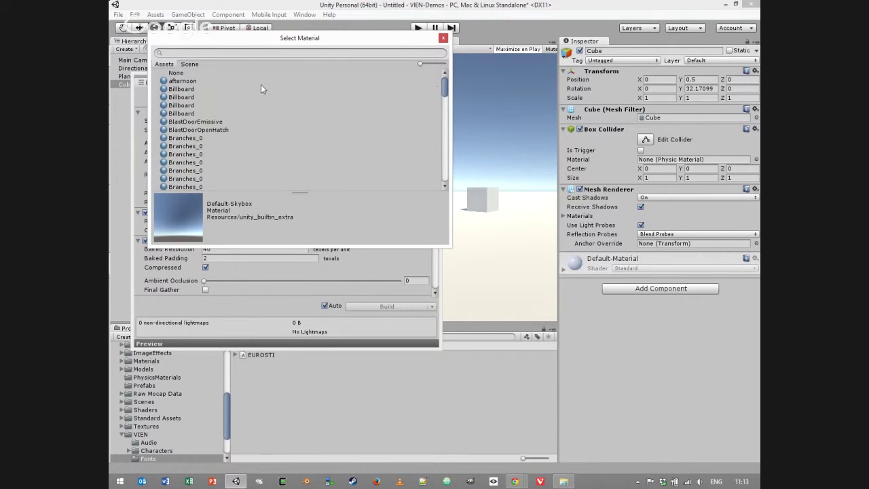
{"action": "left_click", "coordinate": [184, 53]}
{"action": "type", "text": "dusk"}
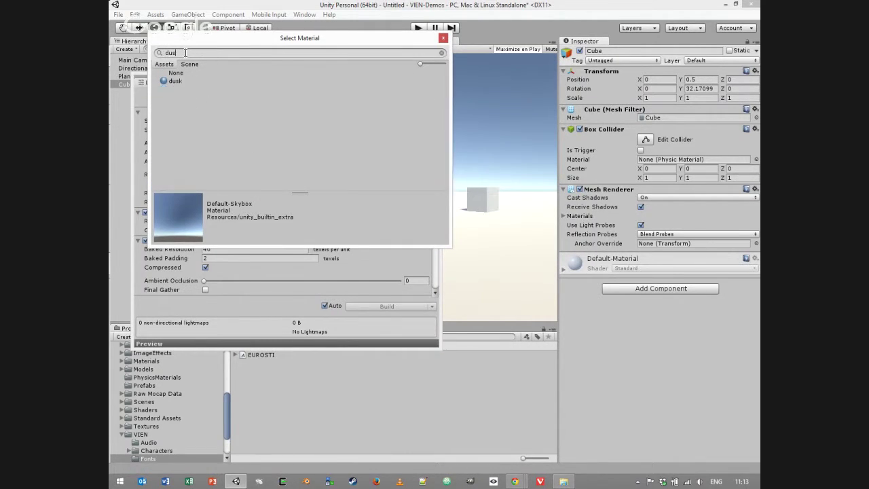
{"action": "left_click", "coordinate": [175, 80]}
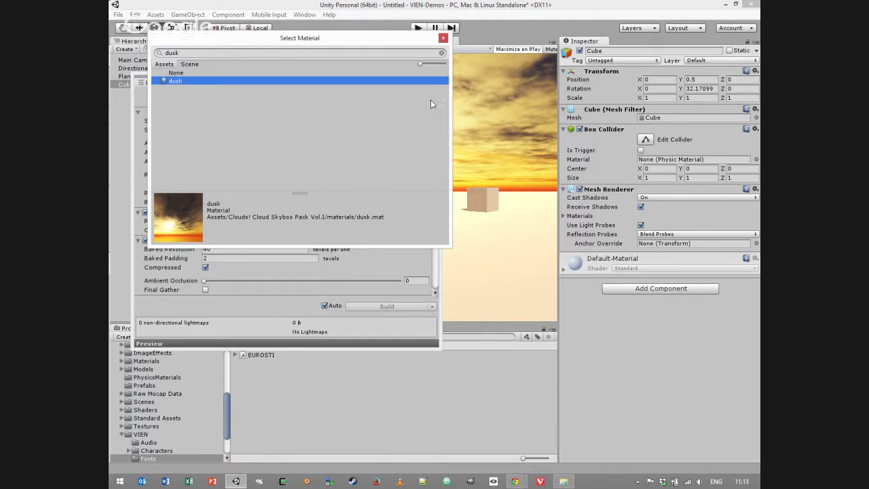
{"action": "left_click", "coordinate": [443, 38]}
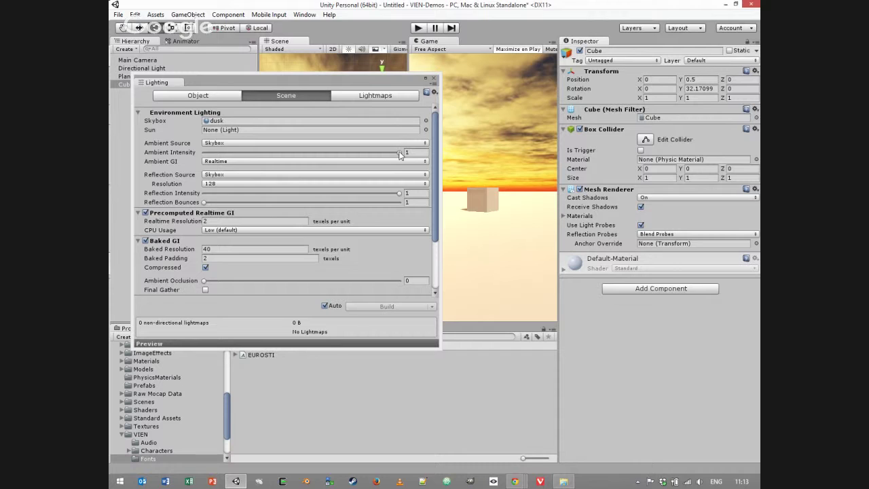
{"action": "left_click", "coordinate": [434, 78]}
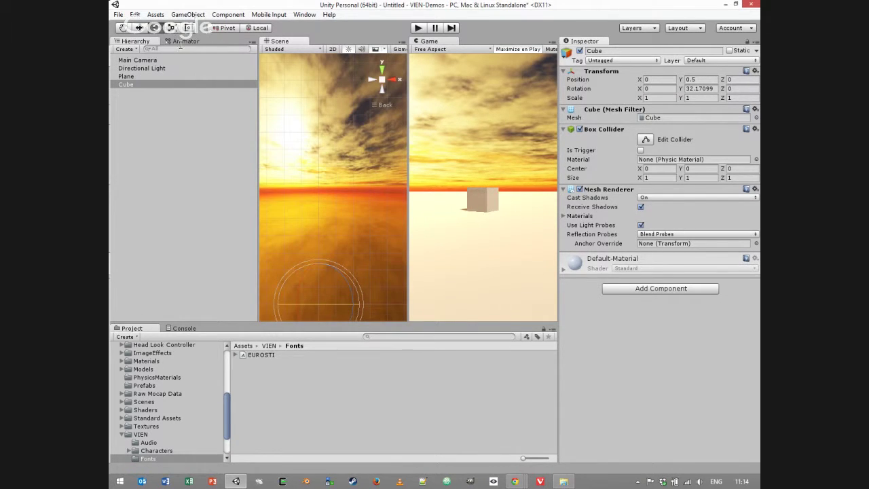
Step: Search the project assets for "fpscon" and add the FPSController prefab to the scene
{"action": "left_click", "coordinate": [144, 127]}
{"action": "left_click", "coordinate": [184, 16]}
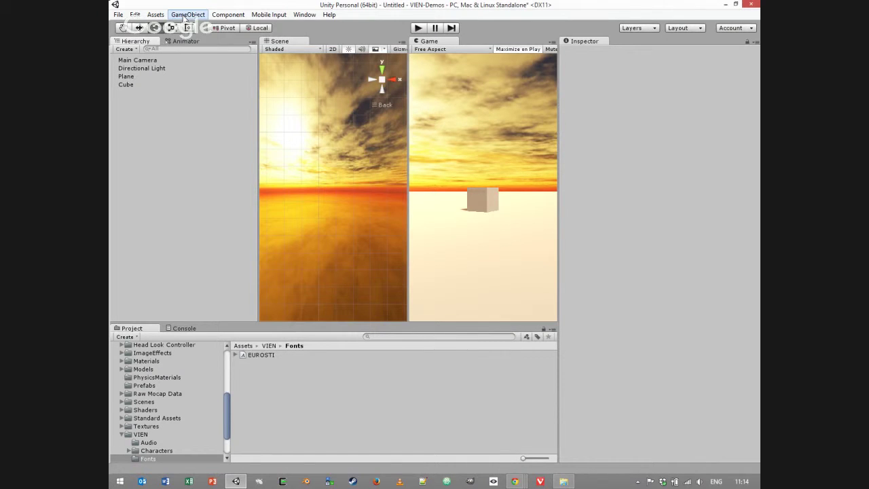
{"action": "left_click", "coordinate": [411, 353]}
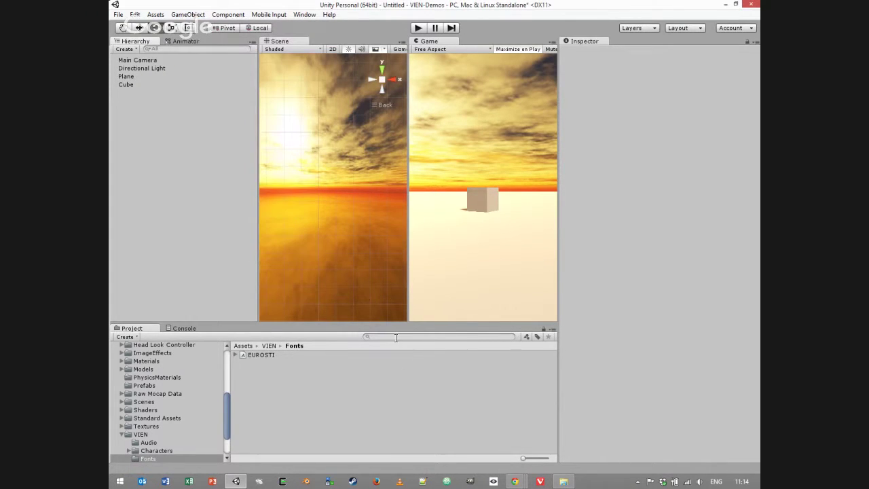
{"action": "left_click", "coordinate": [396, 338]}
{"action": "type", "text": "fpscon"}
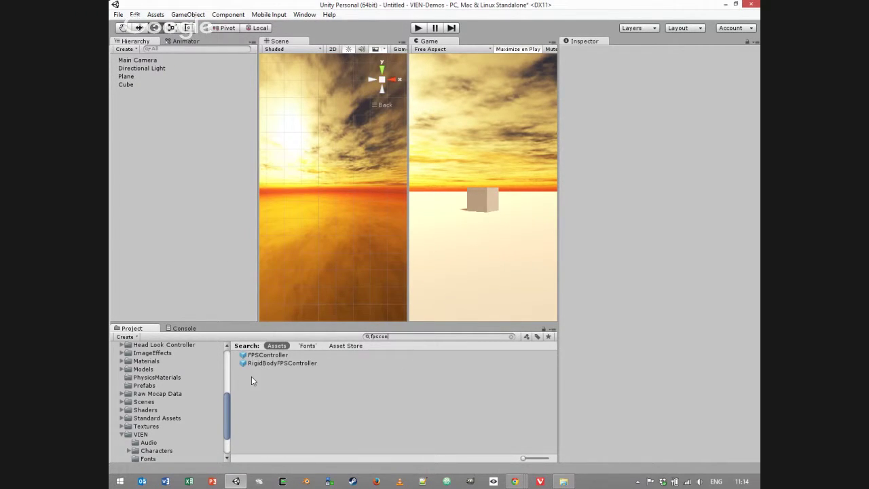
{"action": "left_click_drag", "start_coordinate": [263, 358], "coordinate": [139, 111]}
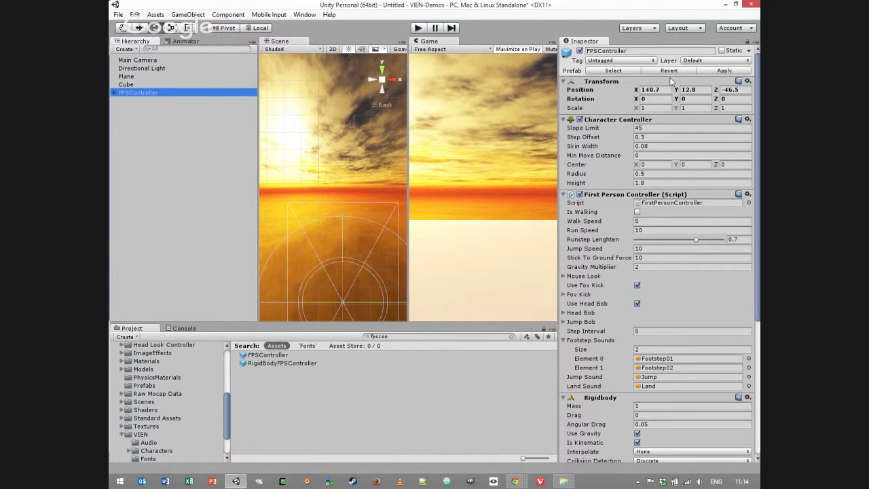
Step: Set the FPSController's position to X 0, Y 1, Z -5
{"action": "left_click", "coordinate": [667, 89]}
{"action": "type", "text": "0"}
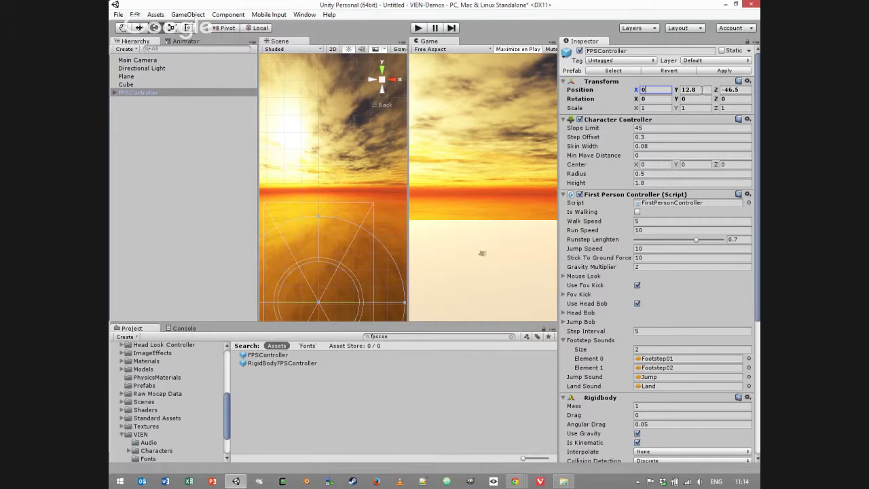
{"action": "left_click", "coordinate": [702, 89]}
{"action": "type", "text": "0"}
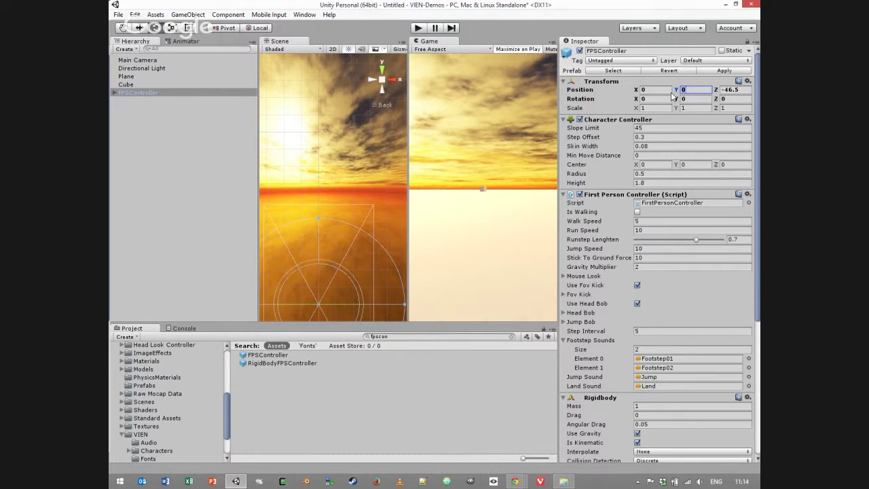
{"action": "key", "text": "BackSpace"}
{"action": "type", "text": "1"}
{"action": "left_click", "coordinate": [748, 89]}
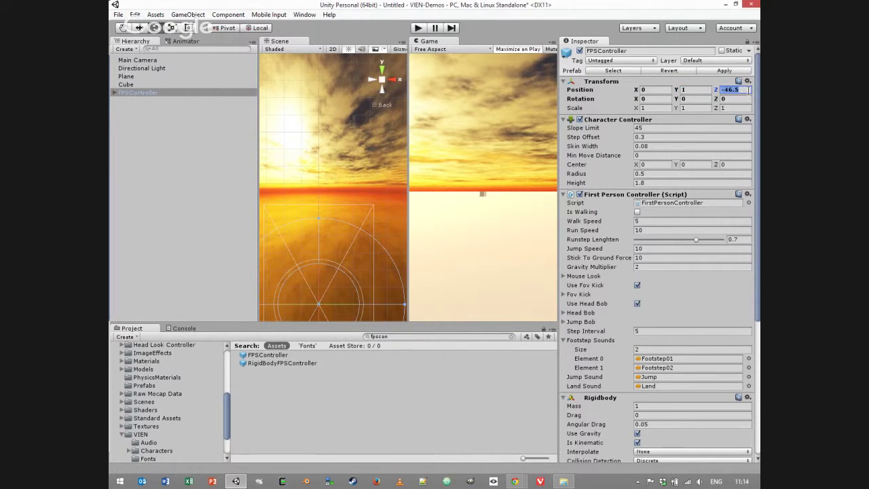
{"action": "type", "text": "-5"}
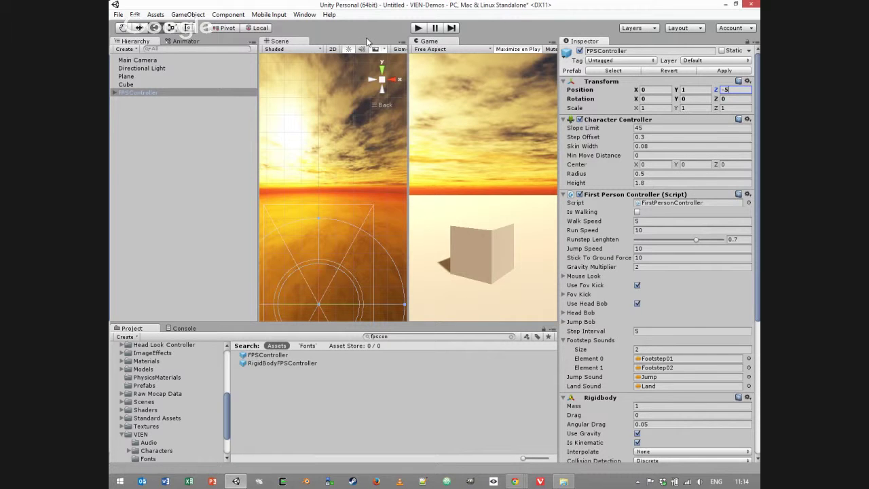
Step: Run the scene in play mode, test walking forward and backward near the cube, and stop it
{"action": "left_click", "coordinate": [419, 29]}
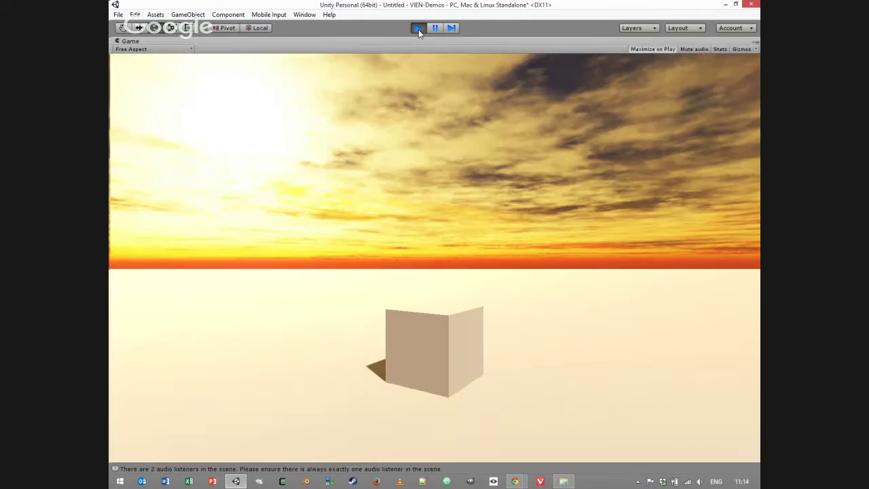
{"action": "key", "text": "w"}
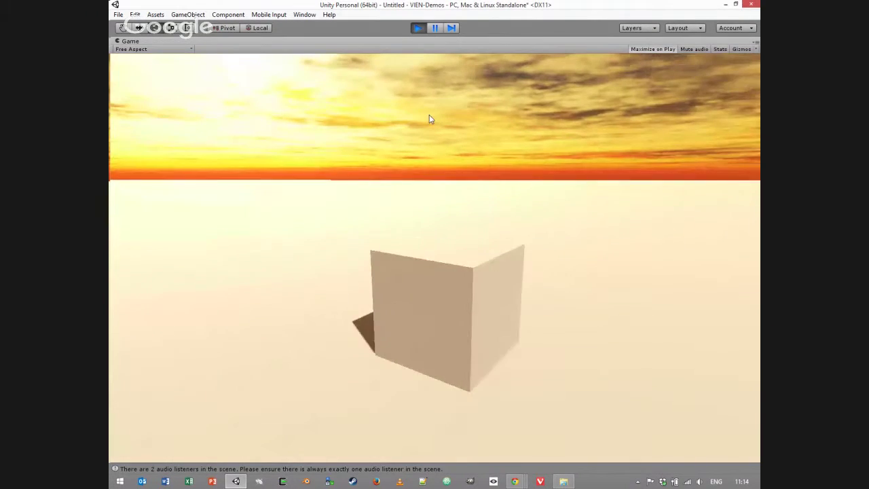
{"action": "key", "text": "s"}
{"action": "key", "text": "w"}
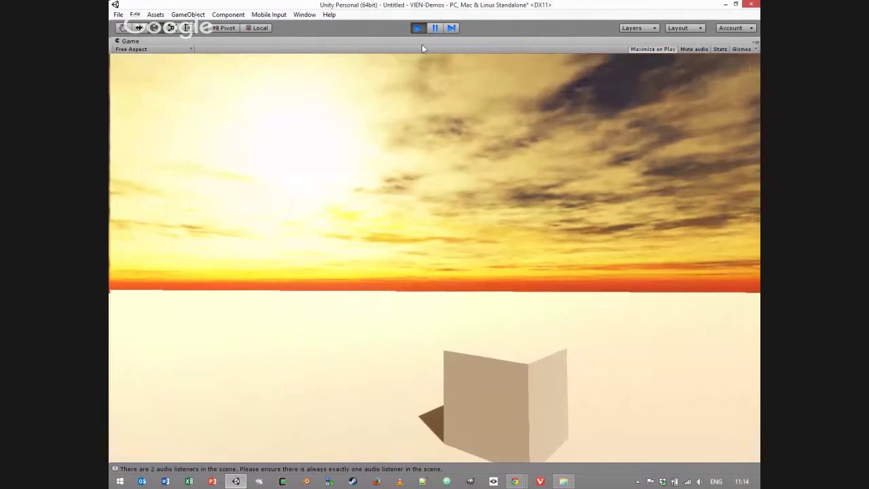
{"action": "left_click", "coordinate": [417, 29]}
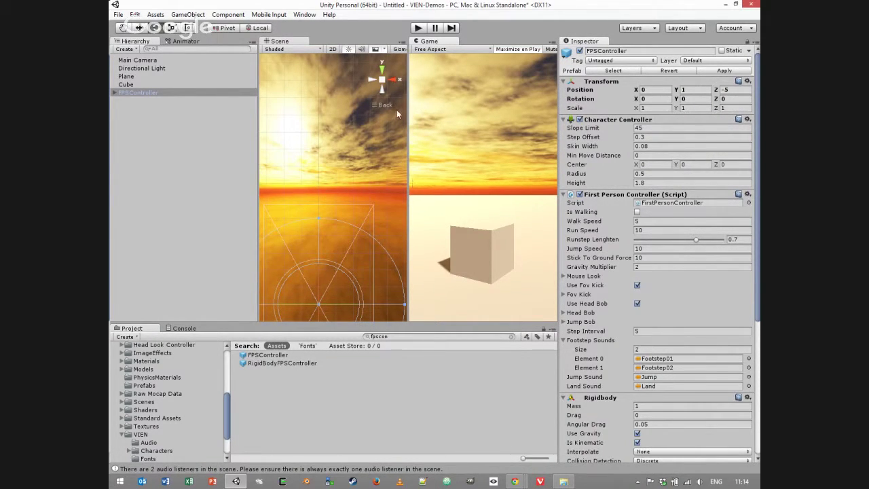
Step: Widen the Game view slightly and add a UI Image to the scene
{"action": "left_click_drag", "start_coordinate": [406, 148], "coordinate": [392, 166]}
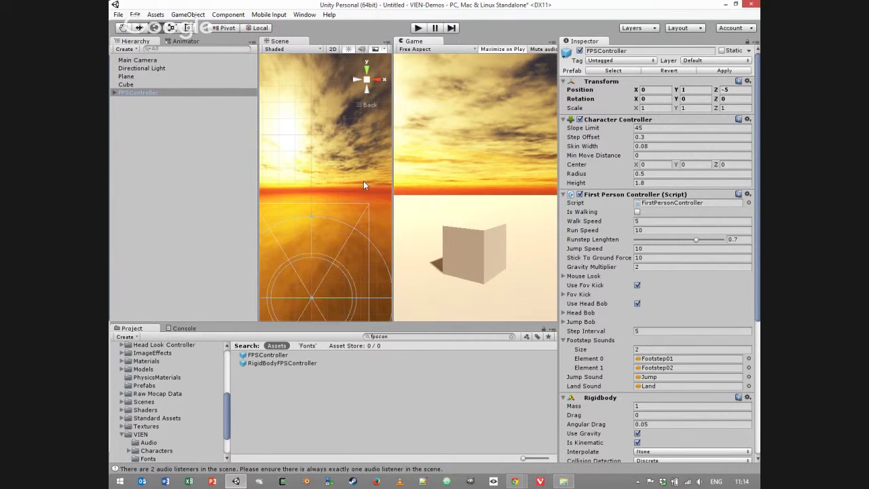
{"action": "left_click", "coordinate": [154, 137]}
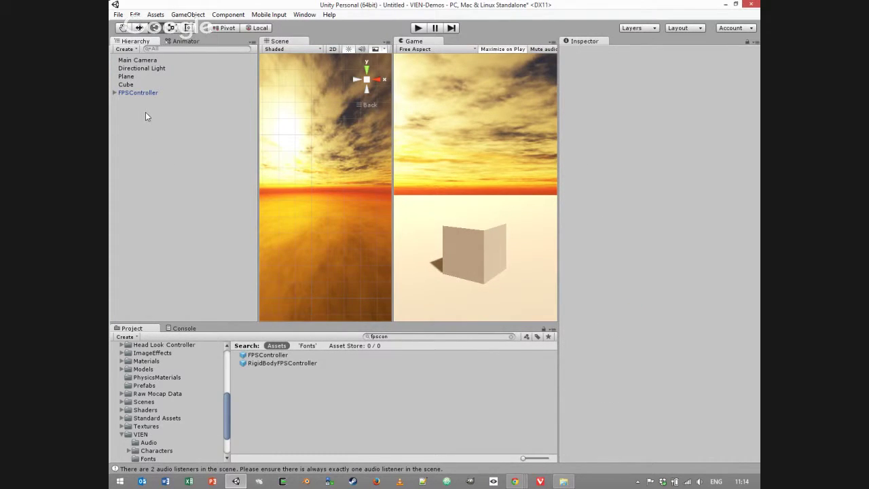
{"action": "left_click", "coordinate": [190, 15]}
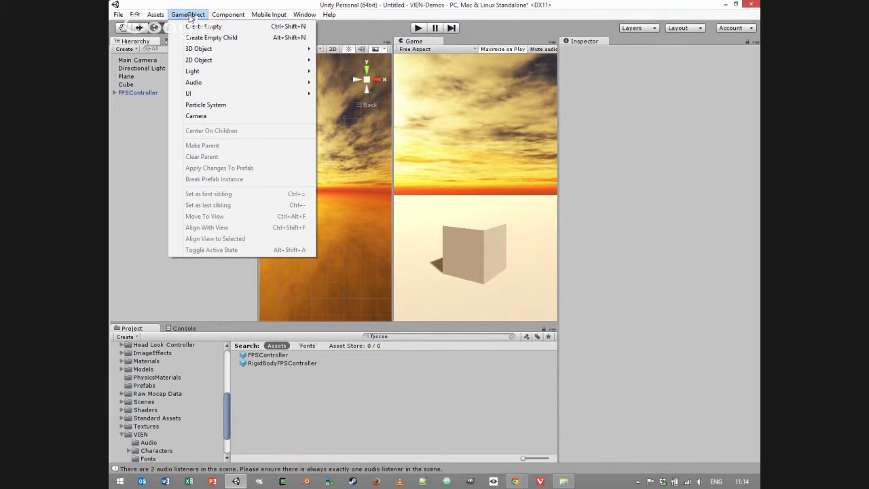
{"action": "mouse_move", "coordinate": [199, 99]}
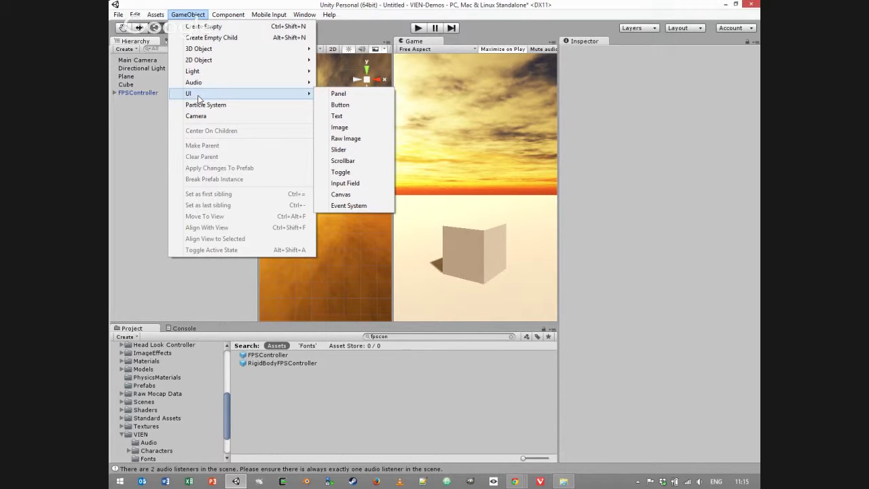
{"action": "left_click", "coordinate": [363, 129]}
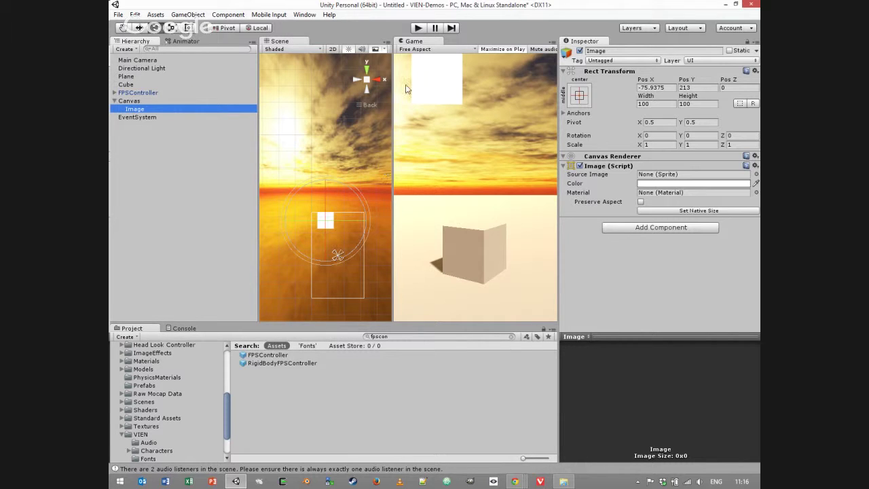
Step: Widen the Scene view by narrowing the Game view and the Hierarchy, and select the UI Image
{"action": "left_click_drag", "start_coordinate": [392, 99], "coordinate": [454, 99]}
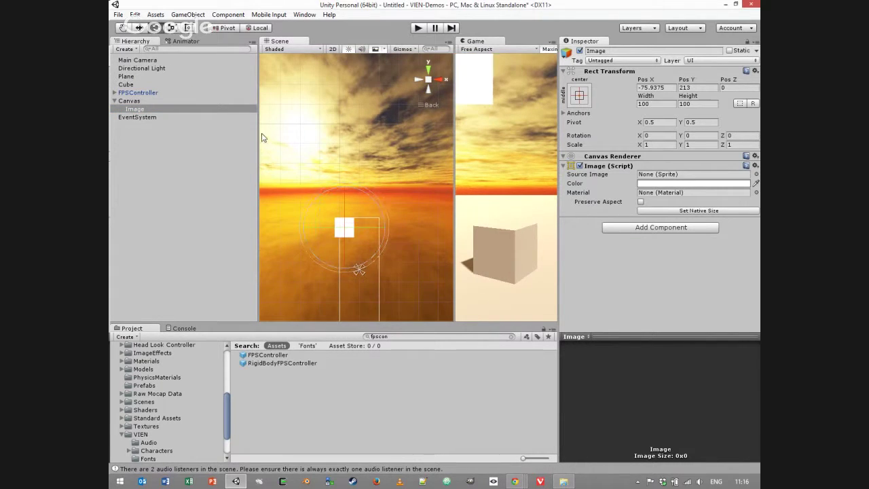
{"action": "left_click_drag", "start_coordinate": [258, 133], "coordinate": [203, 132]}
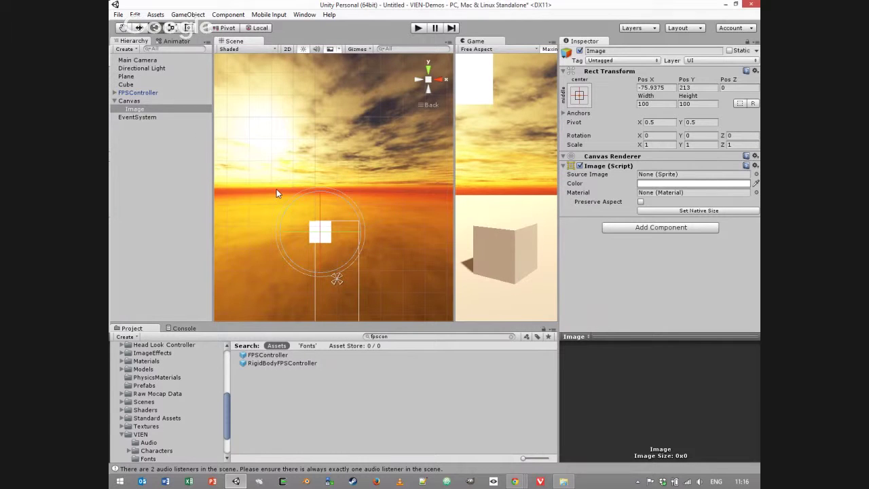
{"action": "left_click", "coordinate": [143, 111]}
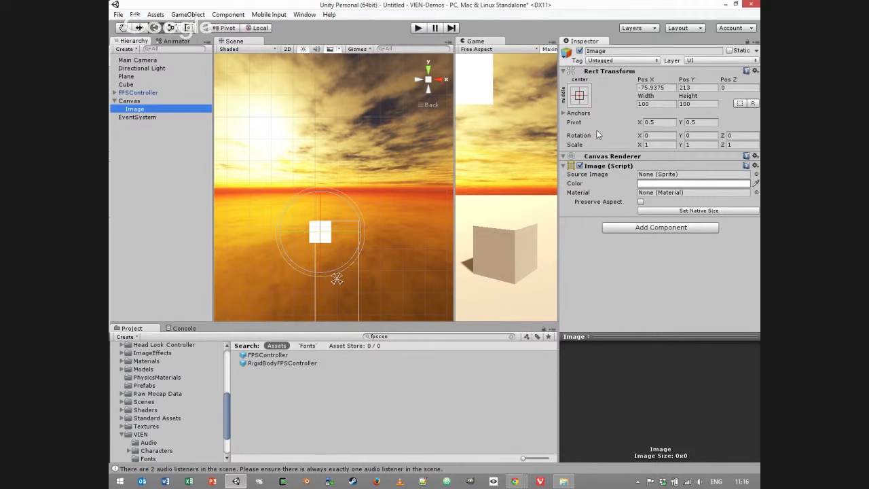
Step: Try the World Space render mode on the Canvas, and set it to Screen Space - Camera
{"action": "left_click", "coordinate": [129, 101]}
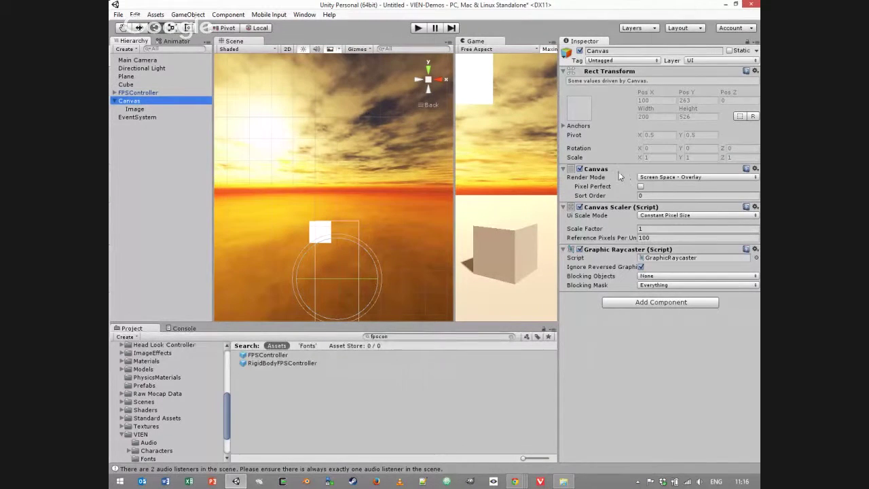
{"action": "left_click", "coordinate": [676, 176]}
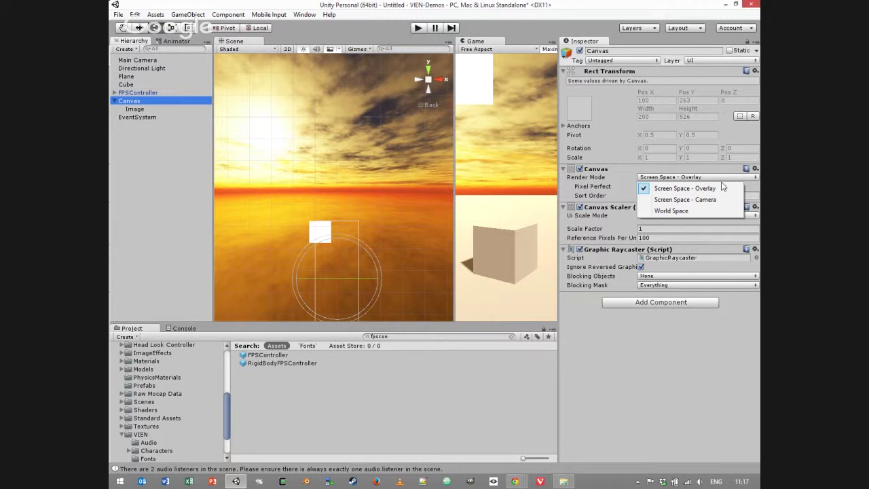
{"action": "left_click", "coordinate": [678, 211]}
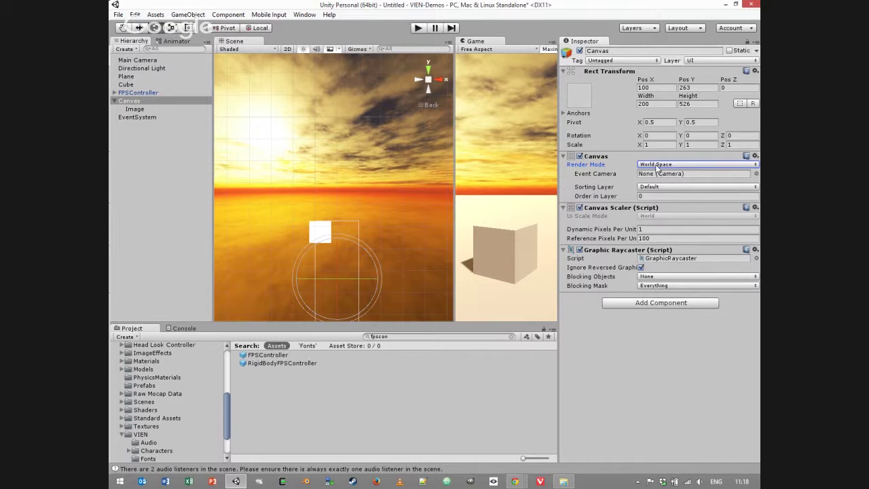
{"action": "left_click", "coordinate": [656, 165]}
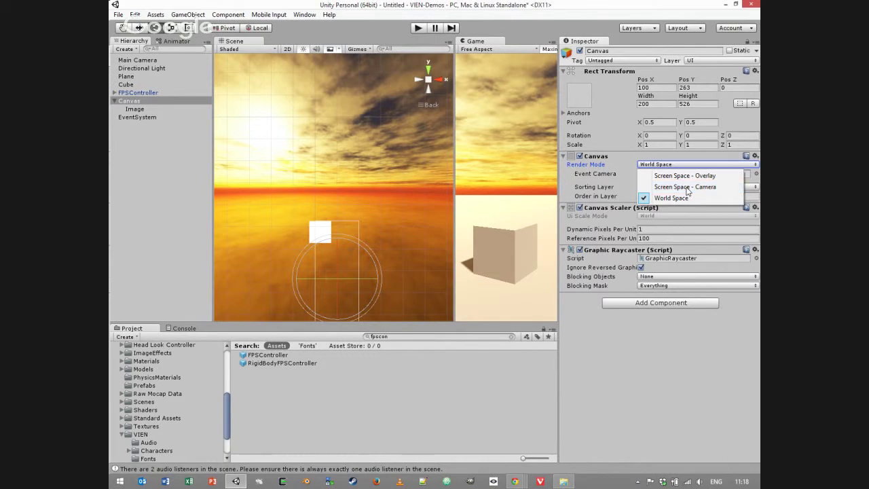
{"action": "left_click", "coordinate": [688, 188]}
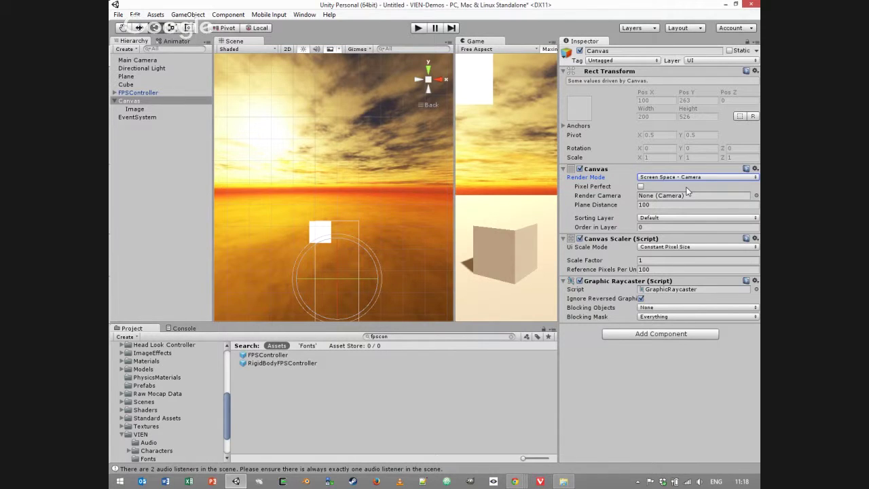
Step: Widen the Game view, run the scene in play mode to check the UI image on screen, and stop it
{"action": "left_click_drag", "start_coordinate": [454, 139], "coordinate": [366, 135]}
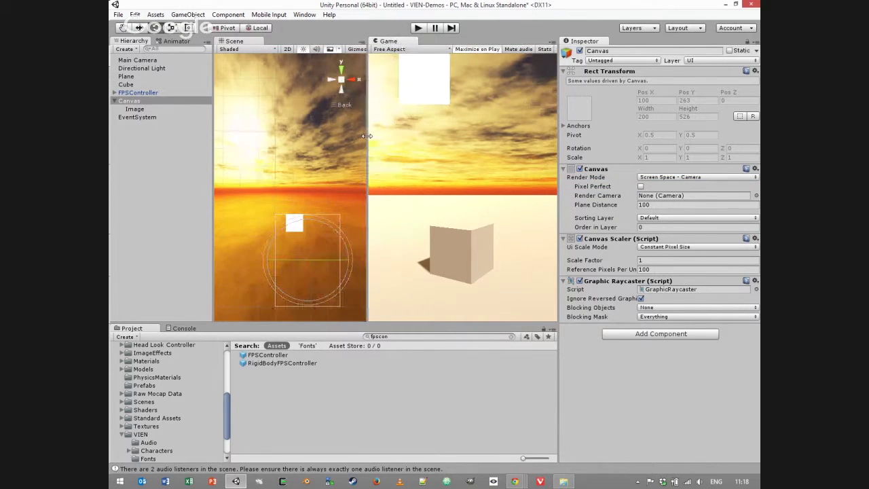
{"action": "left_click", "coordinate": [418, 29]}
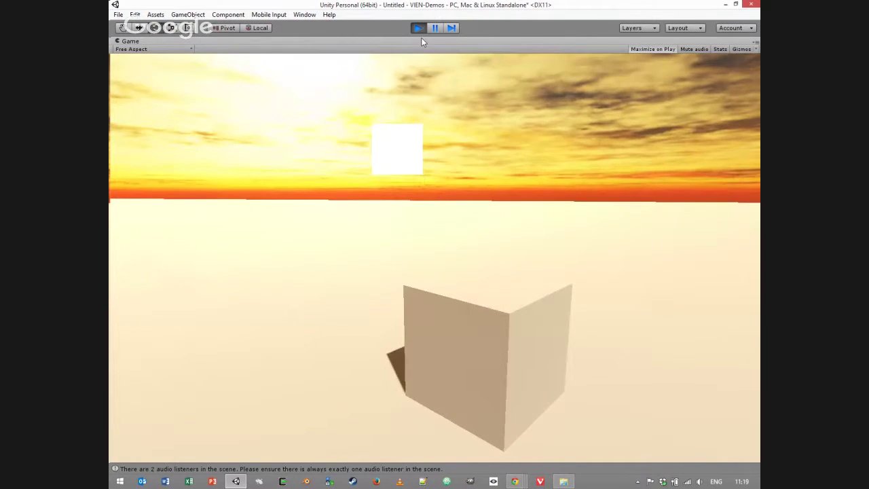
{"action": "left_click", "coordinate": [418, 29]}
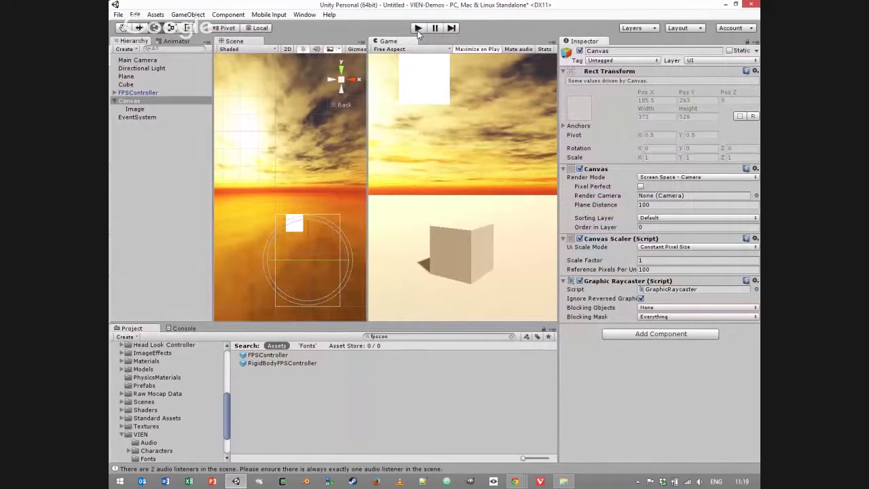
Step: Anchor the Image to the top right of the Canvas using the anchor presets
{"action": "left_click", "coordinate": [135, 110]}
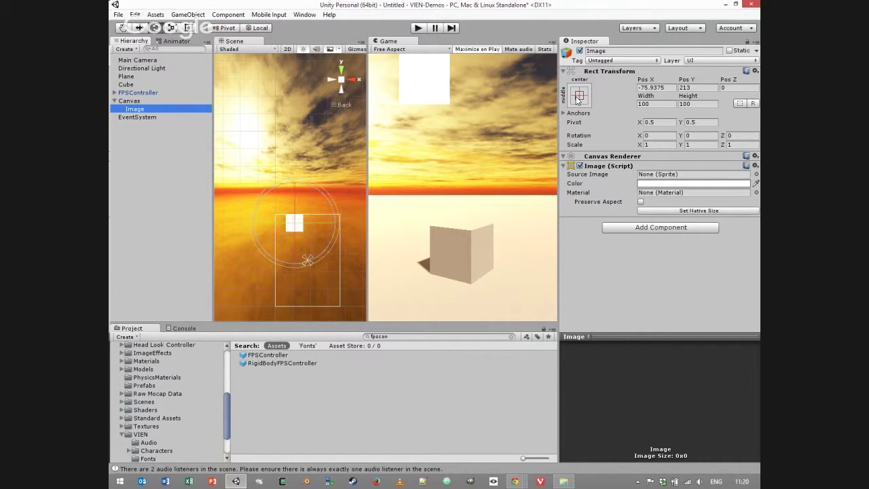
{"action": "left_click", "coordinate": [578, 97]}
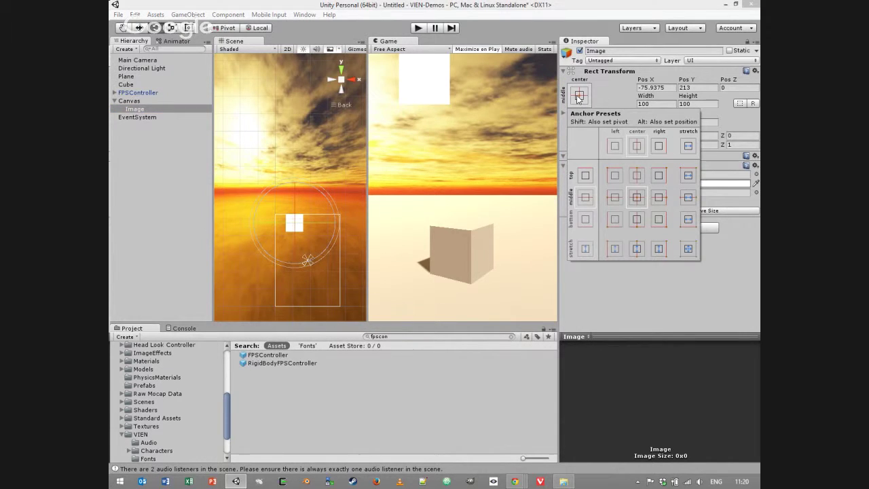
{"action": "left_click", "coordinate": [659, 177]}
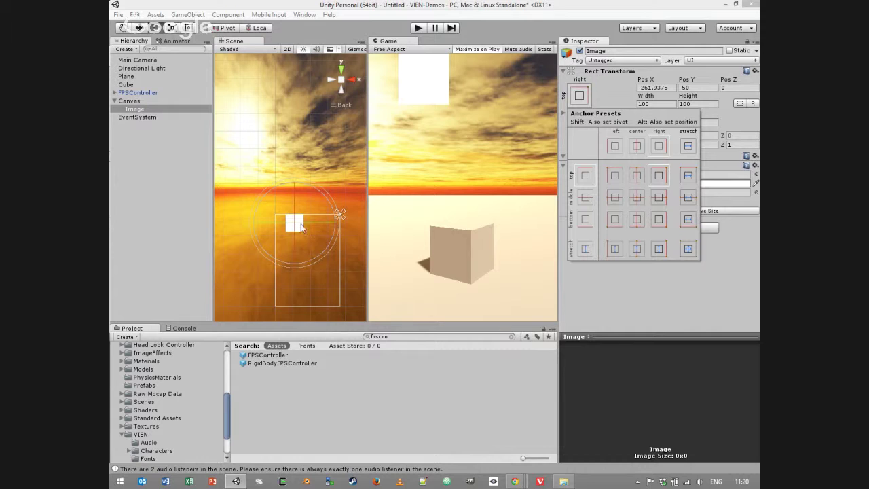
{"action": "scroll", "coordinate": [297, 255], "scroll_direction": "up", "scroll_amount": 2}
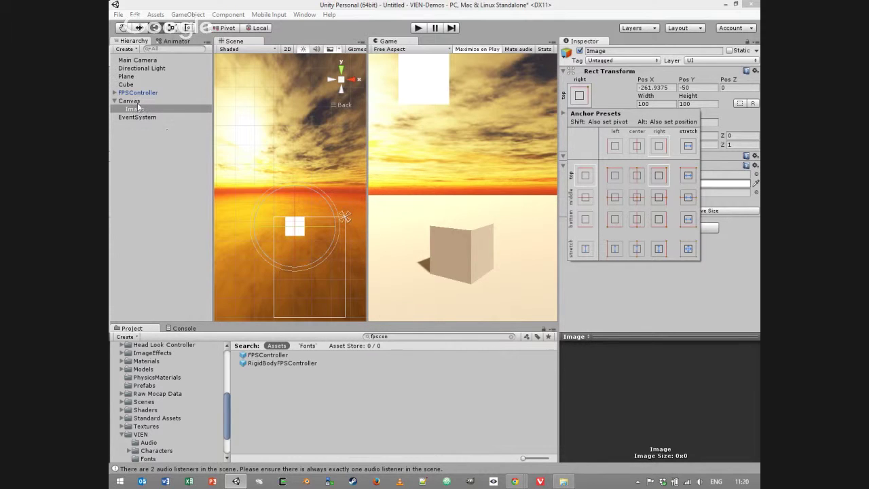
{"action": "left_click", "coordinate": [142, 26]}
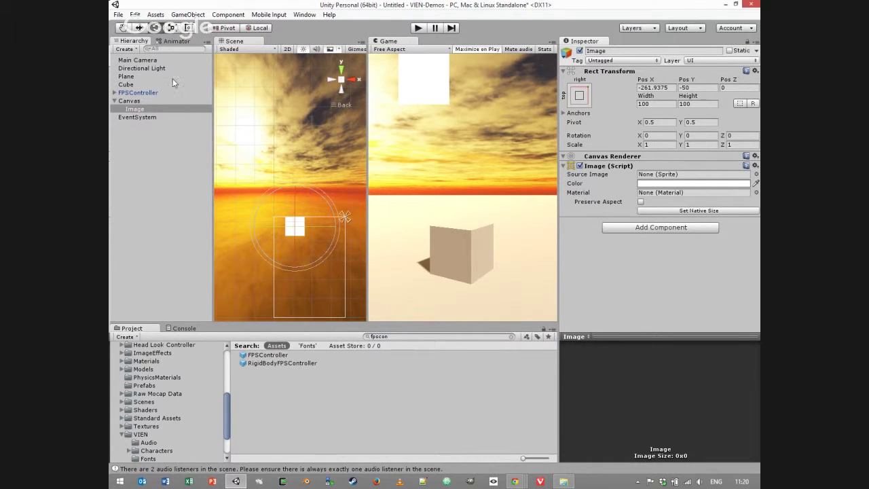
Step: Move the Image inside the Canvas to about X -118, Y -124 with the Move tool
{"action": "left_click", "coordinate": [139, 27]}
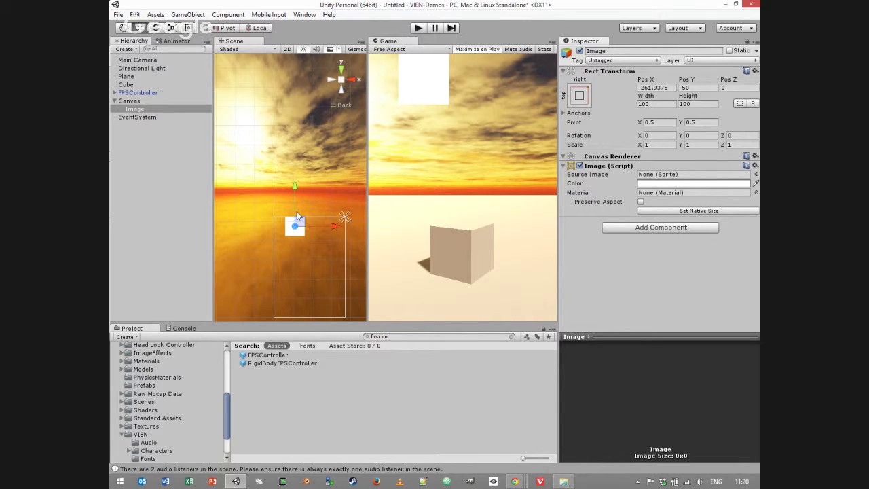
{"action": "left_click_drag", "start_coordinate": [290, 189], "coordinate": [360, 245]}
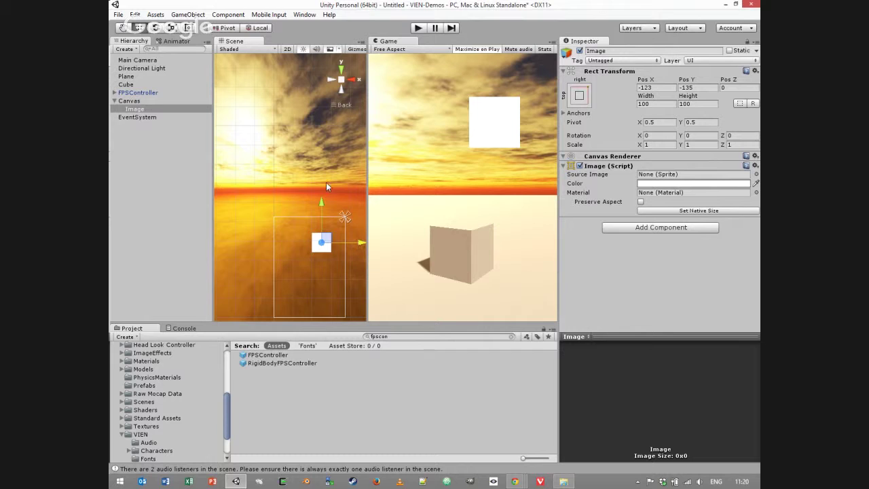
{"action": "left_click_drag", "start_coordinate": [322, 203], "coordinate": [320, 199]}
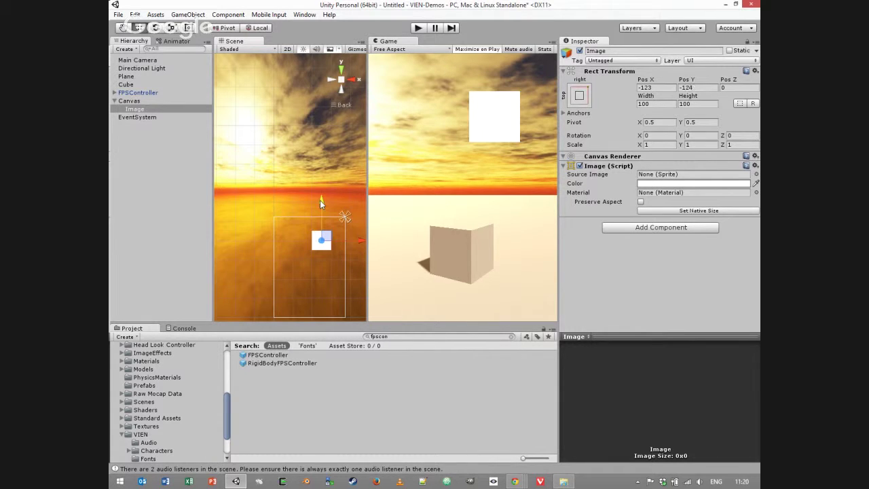
{"action": "left_click_drag", "start_coordinate": [353, 244], "coordinate": [355, 244]}
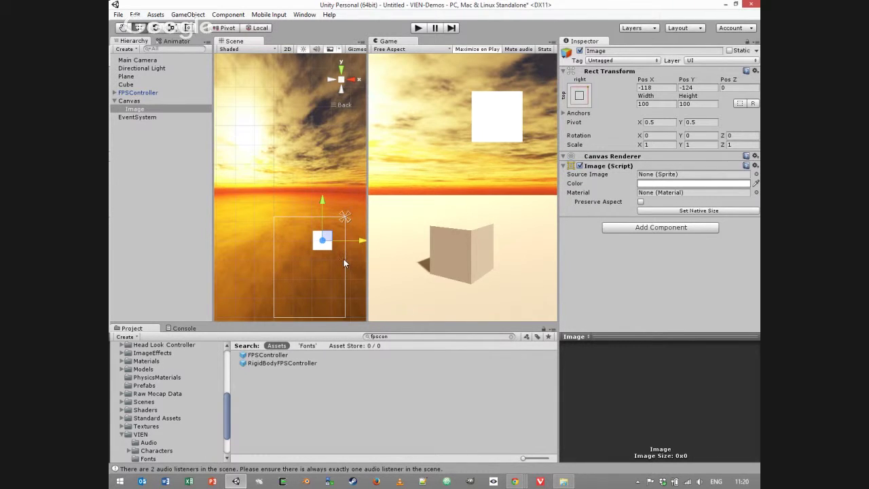
Step: Examine the Canvas outline with the Rect tool, and compare the Move, Rotate and Scale handles on the Image
{"action": "left_click", "coordinate": [344, 261]}
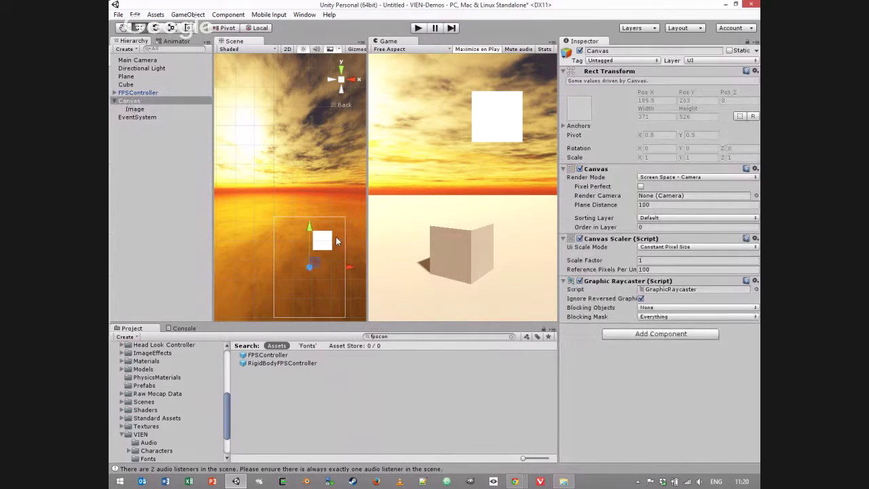
{"action": "key", "text": "t"}
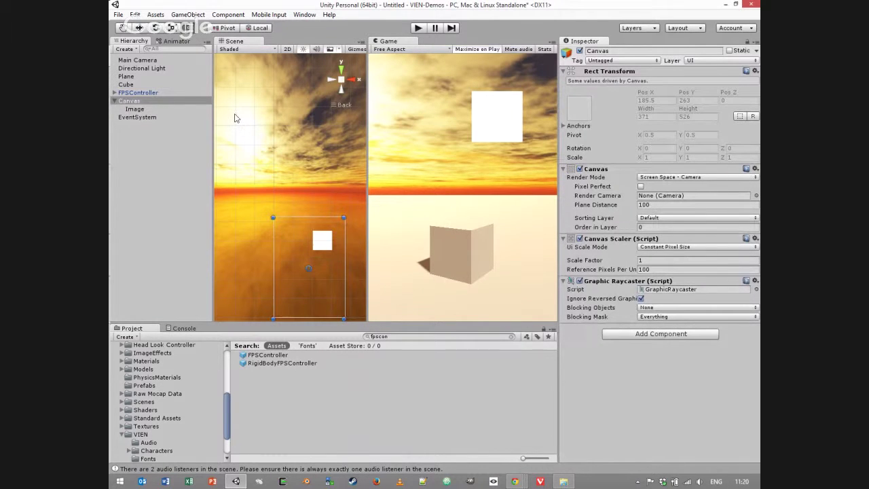
{"action": "left_click", "coordinate": [323, 245]}
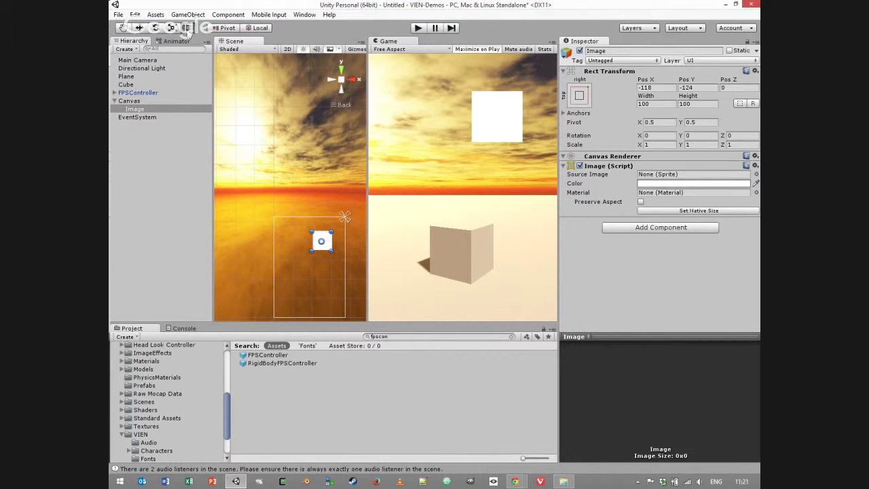
{"action": "left_click", "coordinate": [139, 28]}
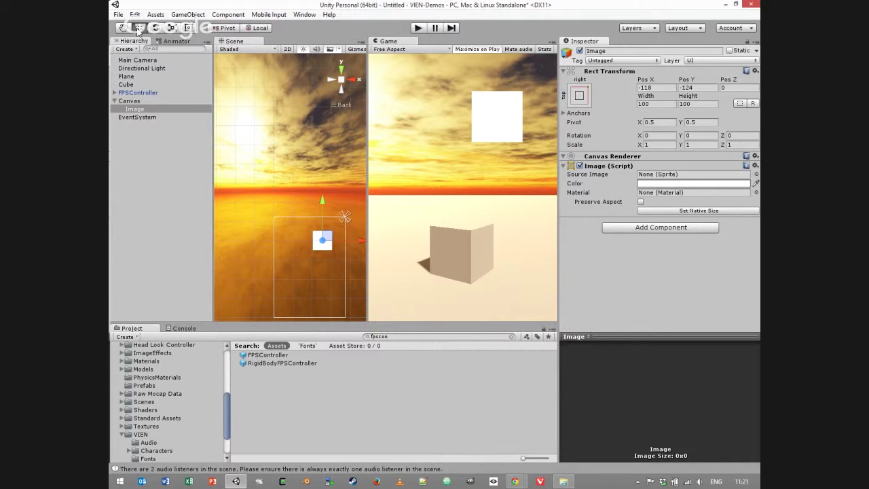
{"action": "left_click", "coordinate": [156, 30]}
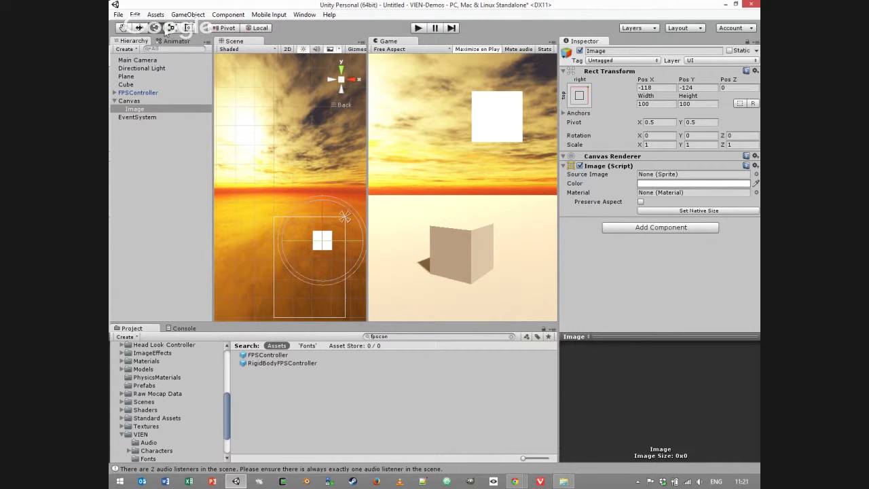
{"action": "left_click", "coordinate": [171, 30]}
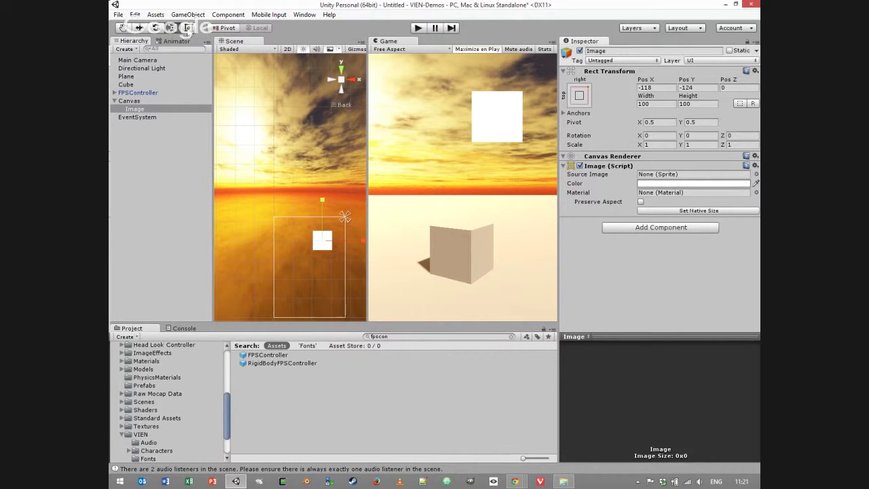
Step: Resize the Image to about 87 wide by 121 high with the Rect tool, and try to stretch the Canvas's left edge
{"action": "left_click", "coordinate": [187, 28]}
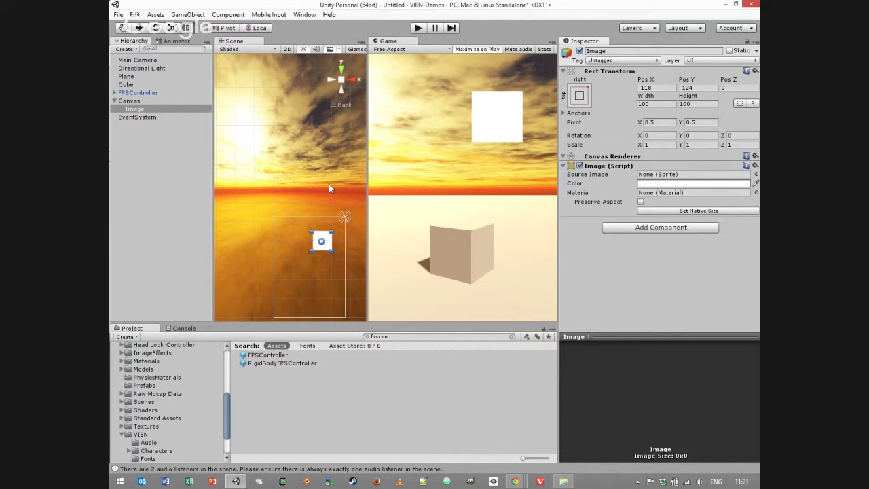
{"action": "left_click_drag", "start_coordinate": [311, 251], "coordinate": [331, 237]}
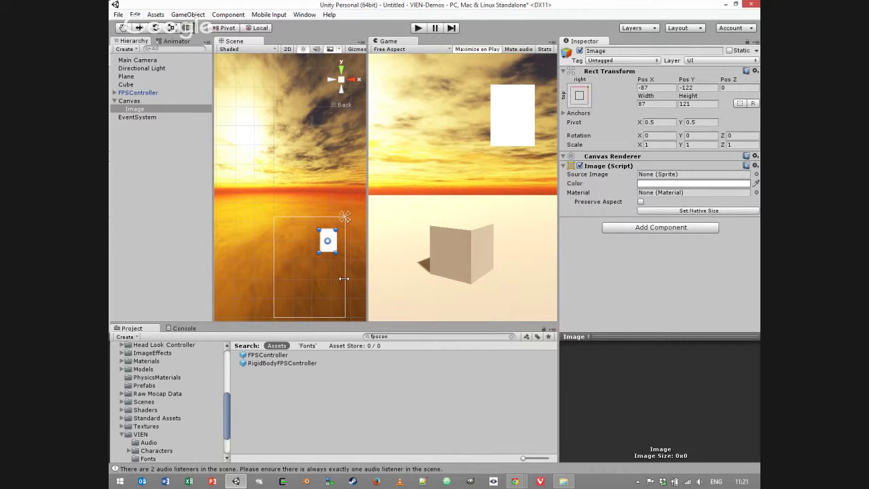
{"action": "left_click_drag", "start_coordinate": [271, 242], "coordinate": [238, 244]}
{"action": "left_click", "coordinate": [276, 228]}
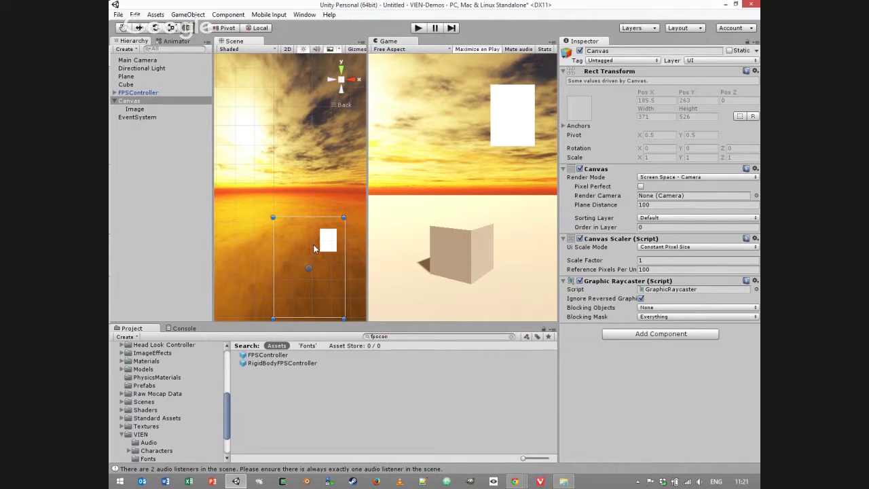
Step: Reselect the Image and move it to about X -87, Y -109
{"action": "left_click", "coordinate": [326, 243]}
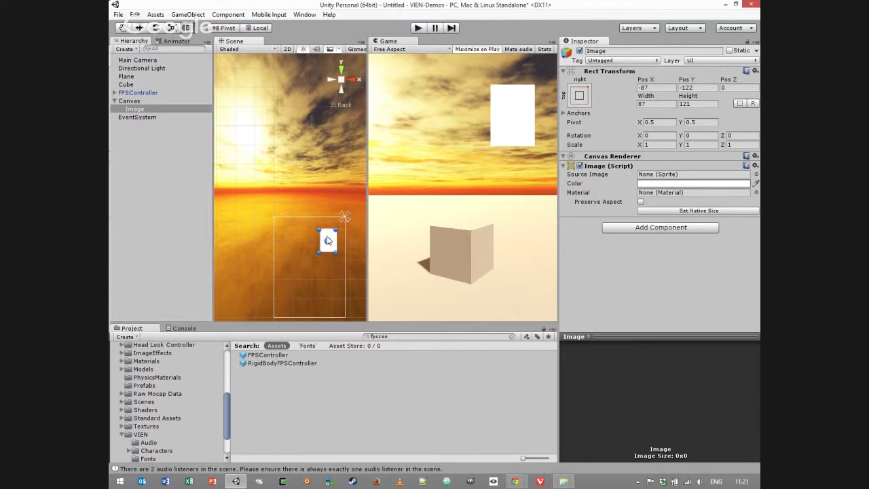
{"action": "mouse_move", "coordinate": [327, 239]}
{"action": "left_mouse_down"}
{"action": "mouse_move", "coordinate": [333, 246]}
{"action": "mouse_move", "coordinate": [323, 238]}
{"action": "left_mouse_up"}
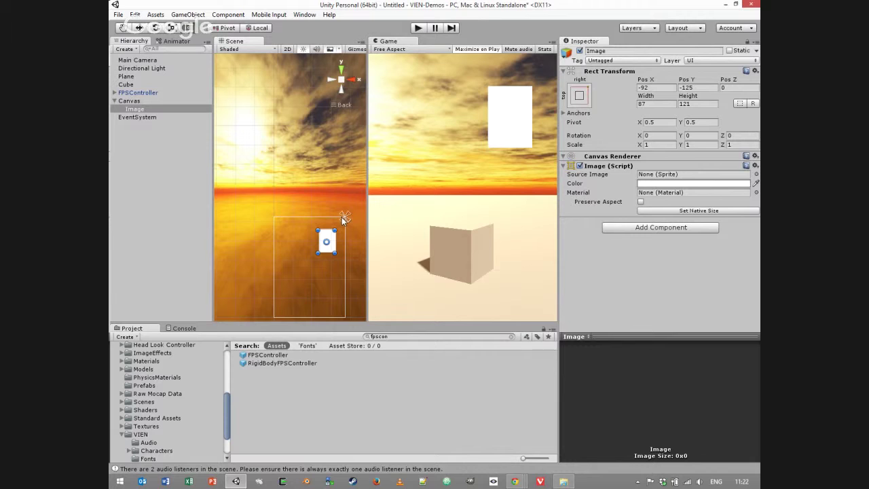
{"action": "left_click_drag", "start_coordinate": [326, 238], "coordinate": [328, 237]}
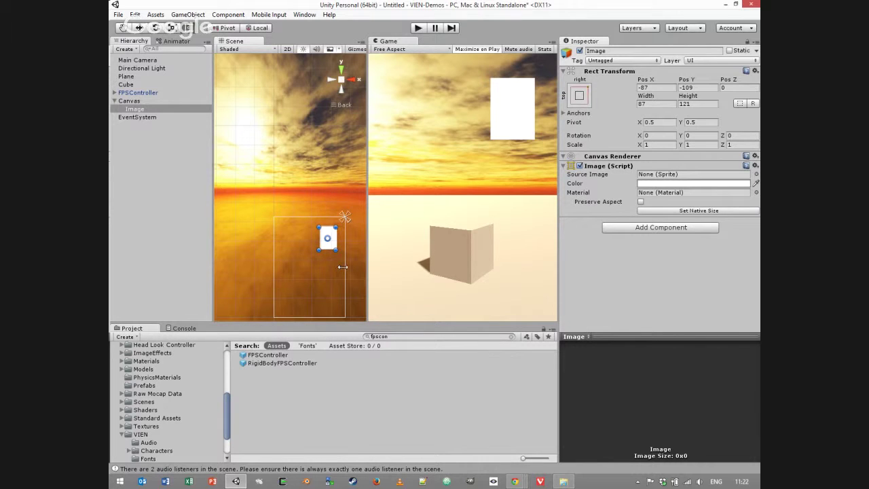
Step: Try to resize the Canvas outline by pulling its right, upper, lower and left edges with the Rect tool
{"action": "mouse_move", "coordinate": [345, 269]}
{"action": "left_mouse_down"}
{"action": "mouse_move", "coordinate": [321, 270]}
{"action": "mouse_move", "coordinate": [359, 270]}
{"action": "mouse_move", "coordinate": [330, 271]}
{"action": "mouse_move", "coordinate": [343, 269]}
{"action": "left_mouse_up"}
{"action": "mouse_move", "coordinate": [300, 216]}
{"action": "left_mouse_down"}
{"action": "mouse_move", "coordinate": [299, 250]}
{"action": "mouse_move", "coordinate": [299, 217]}
{"action": "left_mouse_up"}
{"action": "left_click_drag", "start_coordinate": [316, 317], "coordinate": [312, 285]}
{"action": "left_click", "coordinate": [266, 270]}
{"action": "left_click", "coordinate": [324, 242]}
{"action": "mouse_move", "coordinate": [275, 252]}
{"action": "left_mouse_down"}
{"action": "mouse_move", "coordinate": [238, 252]}
{"action": "mouse_move", "coordinate": [274, 253]}
{"action": "left_mouse_up"}
{"action": "mouse_move", "coordinate": [330, 217]}
{"action": "left_mouse_down"}
{"action": "mouse_move", "coordinate": [329, 185]}
{"action": "mouse_move", "coordinate": [327, 217]}
{"action": "left_mouse_up"}
{"action": "mouse_move", "coordinate": [345, 265]}
{"action": "left_mouse_down"}
{"action": "mouse_move", "coordinate": [361, 264]}
{"action": "mouse_move", "coordinate": [331, 262]}
{"action": "mouse_move", "coordinate": [345, 262]}
{"action": "left_mouse_up"}
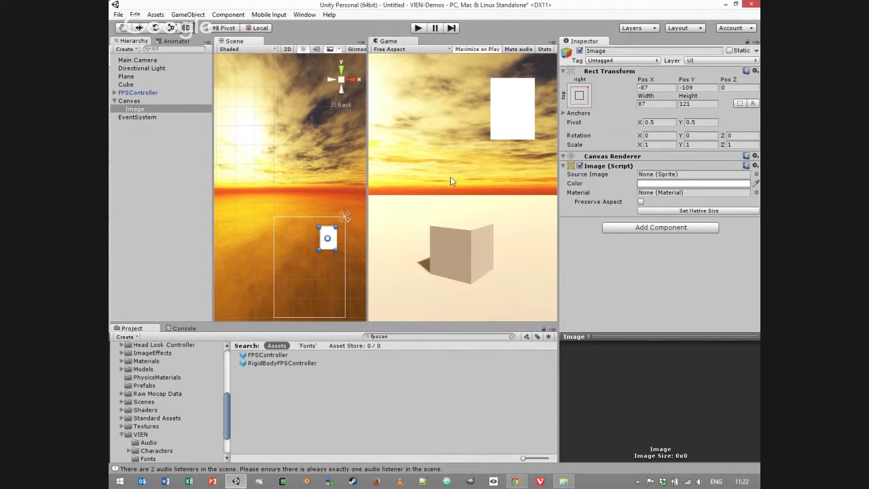
Step: Change the Image's anchor preset to bottom left
{"action": "left_click", "coordinate": [580, 96]}
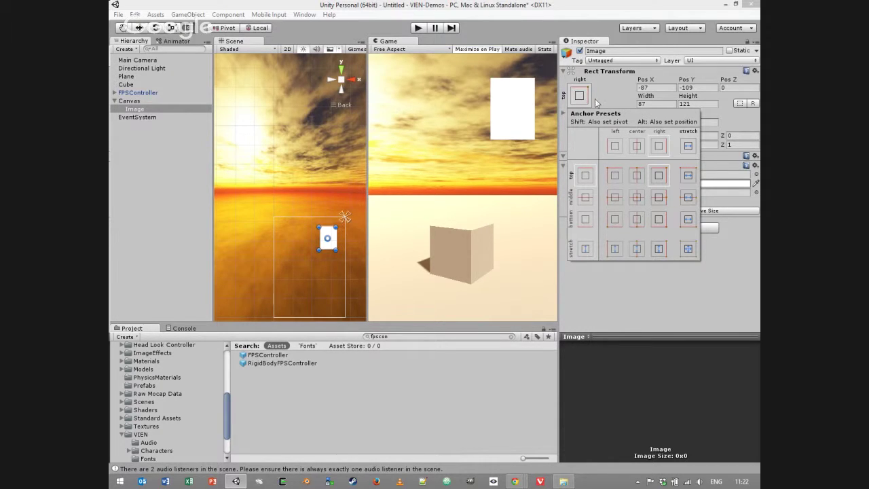
{"action": "left_click", "coordinate": [616, 220]}
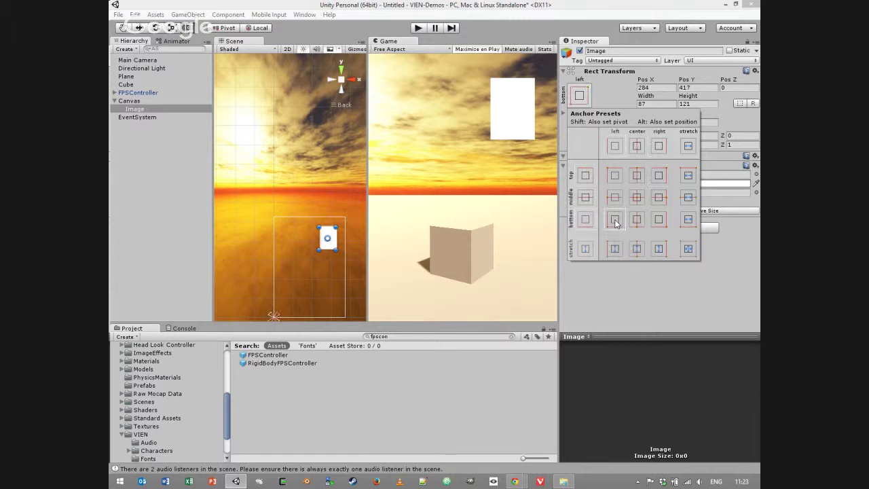
Step: Try to stretch the Canvas outline by its upper and left edges, and change the Image's anchor preset to top right
{"action": "left_click", "coordinate": [344, 267]}
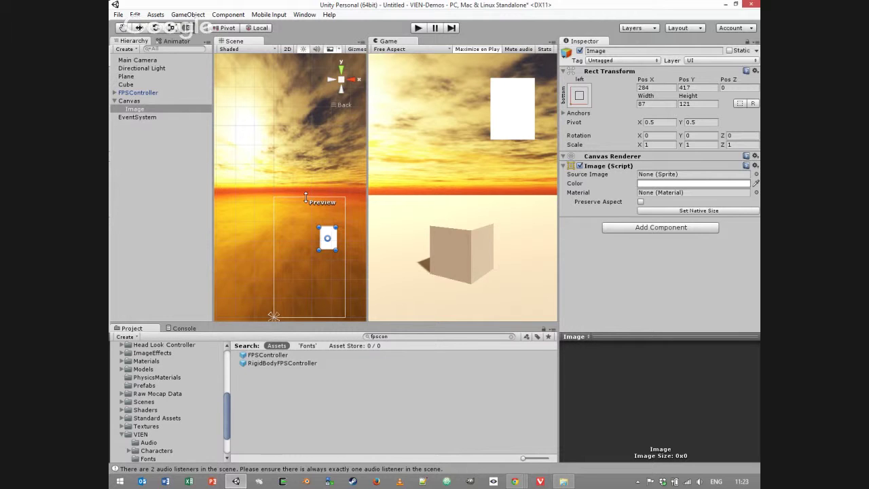
{"action": "mouse_move", "coordinate": [270, 256]}
{"action": "left_mouse_down"}
{"action": "mouse_move", "coordinate": [278, 256]}
{"action": "mouse_move", "coordinate": [258, 256]}
{"action": "mouse_move", "coordinate": [263, 260]}
{"action": "left_mouse_up"}
{"action": "left_click", "coordinate": [579, 99]}
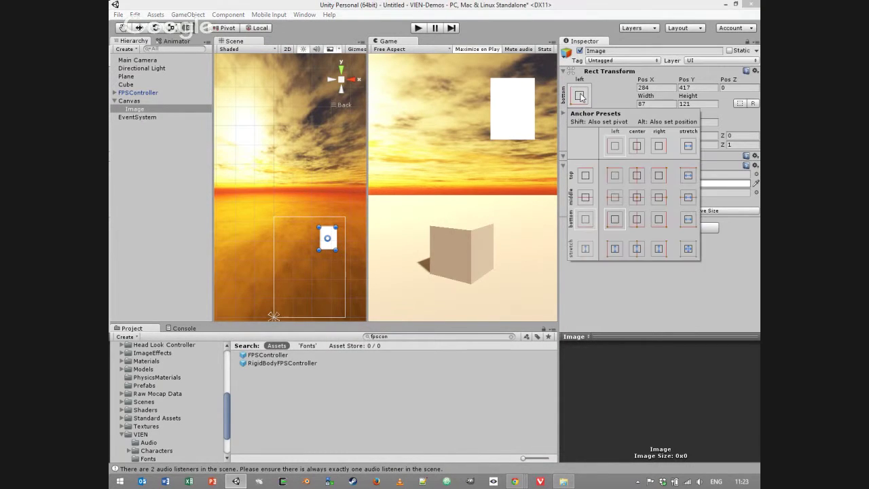
{"action": "left_click", "coordinate": [655, 176]}
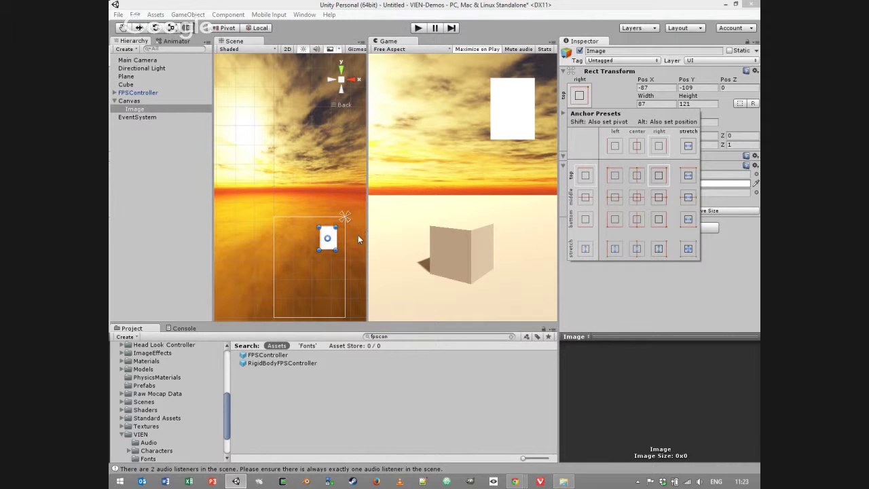
Step: Move the Image to about X -228, Y -285 and try to resize the Canvas outline by its upper and right edges
{"action": "left_click_drag", "start_coordinate": [327, 238], "coordinate": [300, 272]}
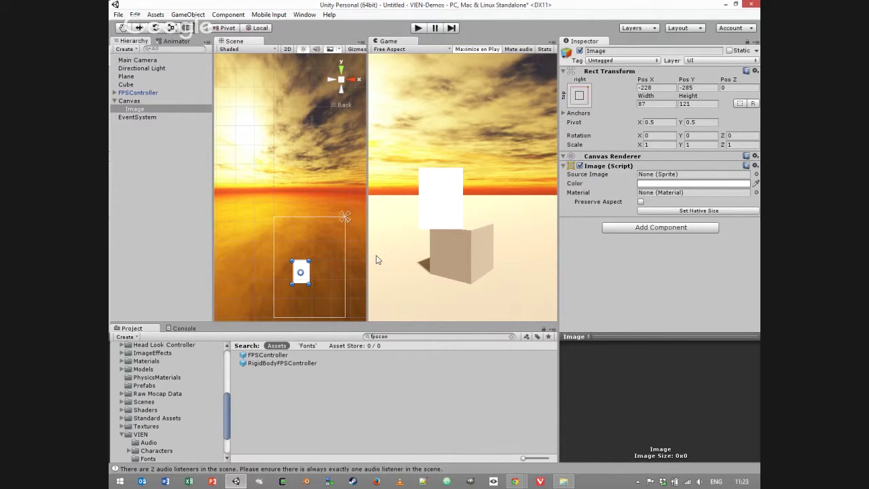
{"action": "mouse_move", "coordinate": [322, 216]}
{"action": "left_mouse_down"}
{"action": "mouse_move", "coordinate": [321, 190]}
{"action": "mouse_move", "coordinate": [323, 203]}
{"action": "left_mouse_up"}
{"action": "left_click_drag", "start_coordinate": [342, 245], "coordinate": [343, 245]}
Step: Move the Image to about X -68, Y -85 and run the scene briefly in play mode
{"action": "left_click_drag", "start_coordinate": [304, 270], "coordinate": [336, 232]}
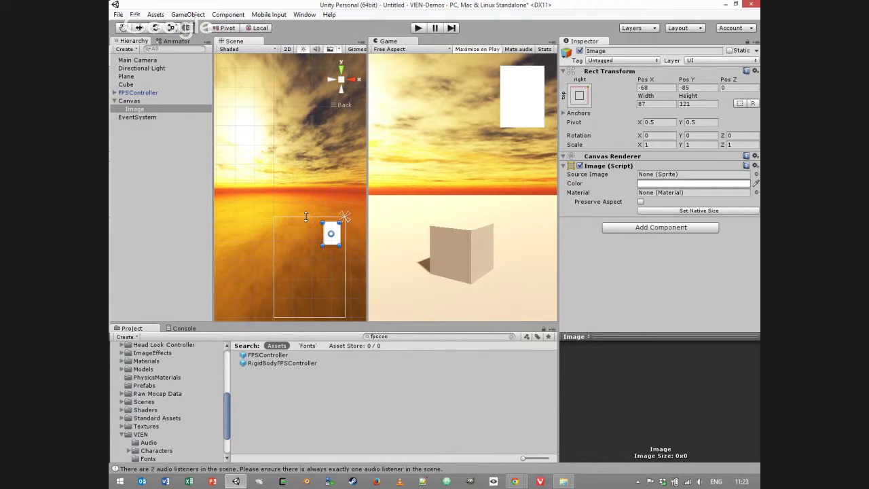
{"action": "left_click", "coordinate": [418, 28]}
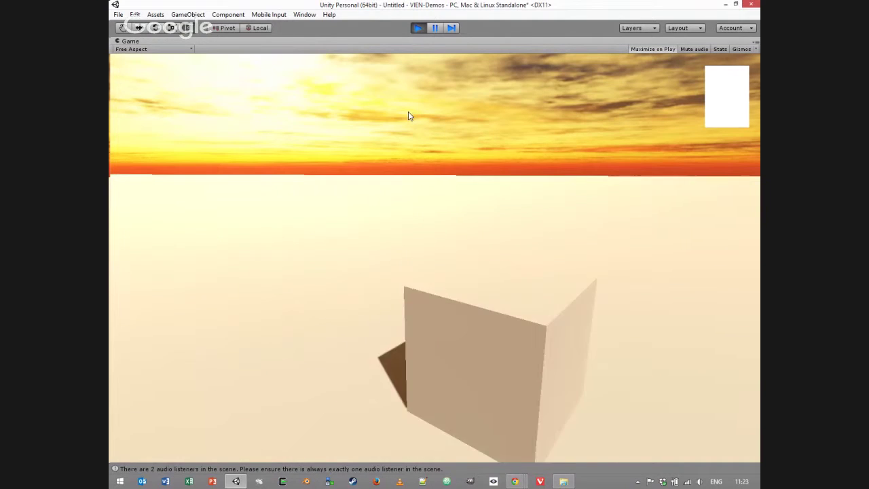
{"action": "left_click", "coordinate": [415, 29]}
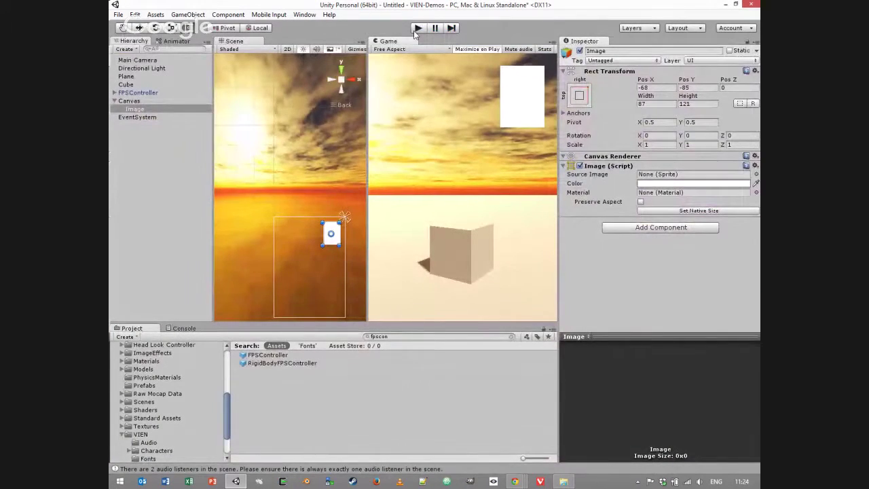
Step: Set the Image's source image to the built-in Background sprite
{"action": "left_click", "coordinate": [330, 235]}
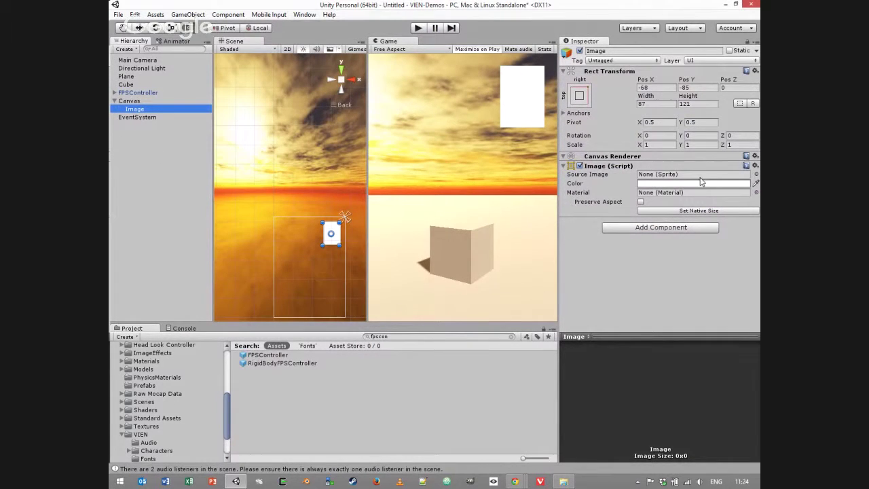
{"action": "left_click", "coordinate": [755, 175]}
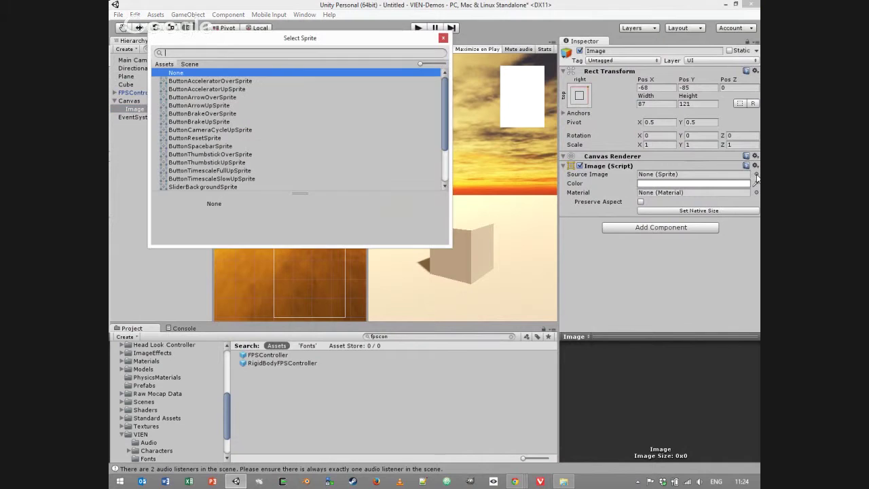
{"action": "left_click_drag", "start_coordinate": [444, 114], "coordinate": [438, 166]}
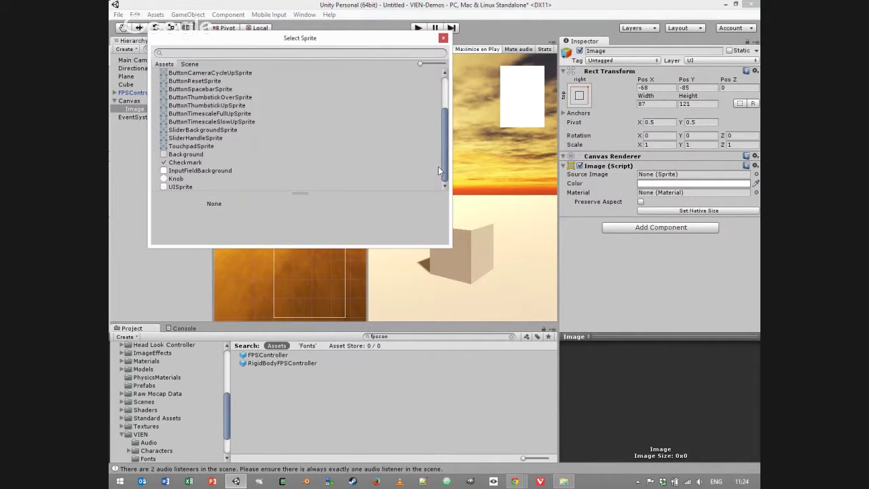
{"action": "left_click", "coordinate": [435, 154]}
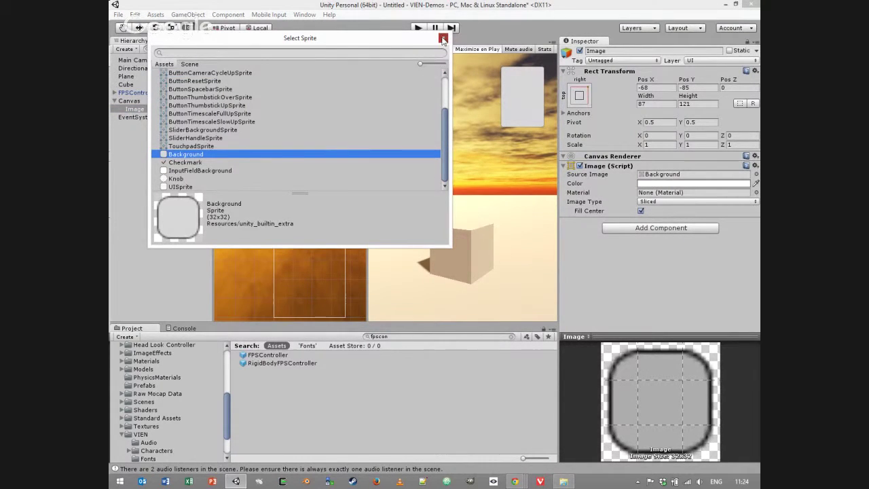
{"action": "left_click", "coordinate": [442, 39]}
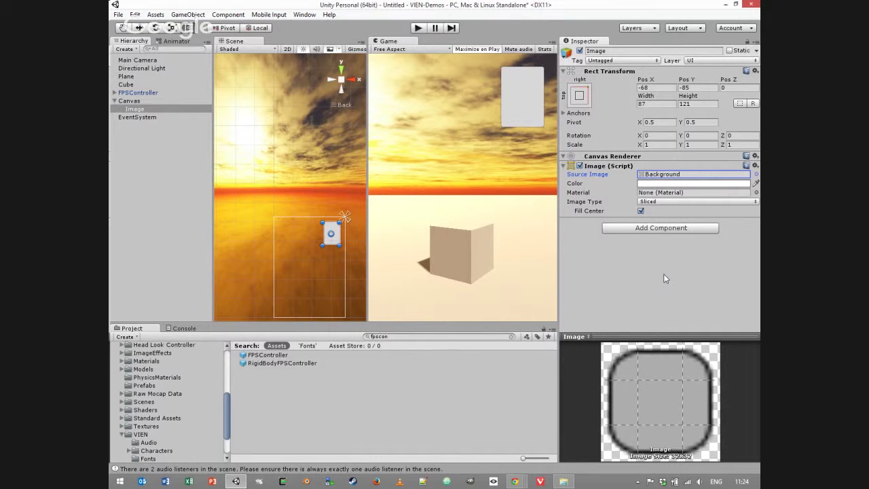
Step: Give the Image a translucent grey-green color, hex 9CA18C with alpha 129
{"action": "left_click", "coordinate": [651, 183]}
{"action": "left_click", "coordinate": [738, 276]}
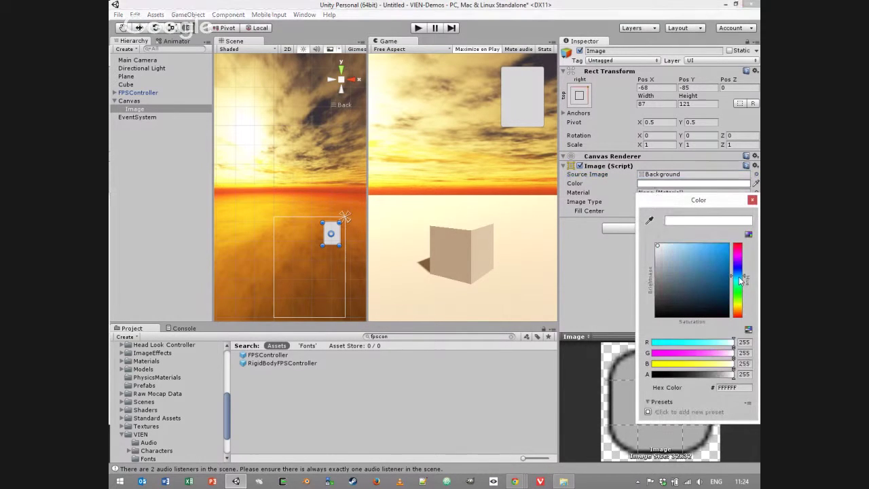
{"action": "left_click_drag", "start_coordinate": [665, 249], "coordinate": [671, 265]}
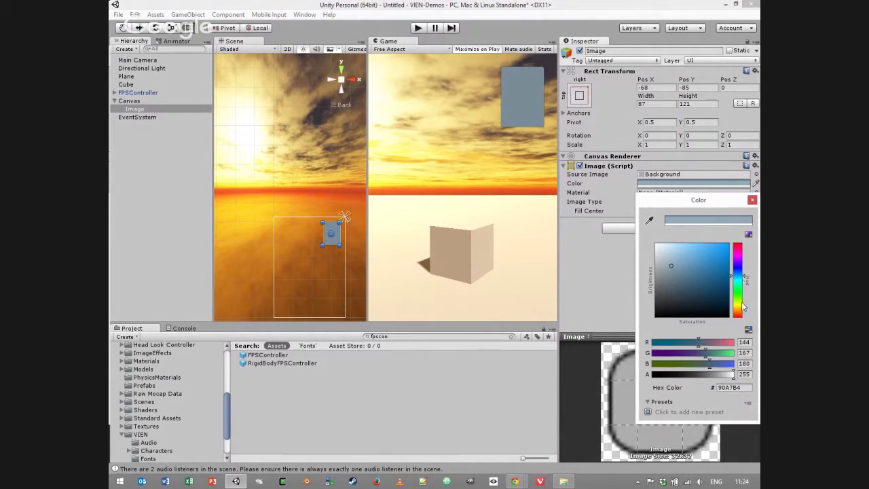
{"action": "left_click_drag", "start_coordinate": [744, 279], "coordinate": [738, 306]}
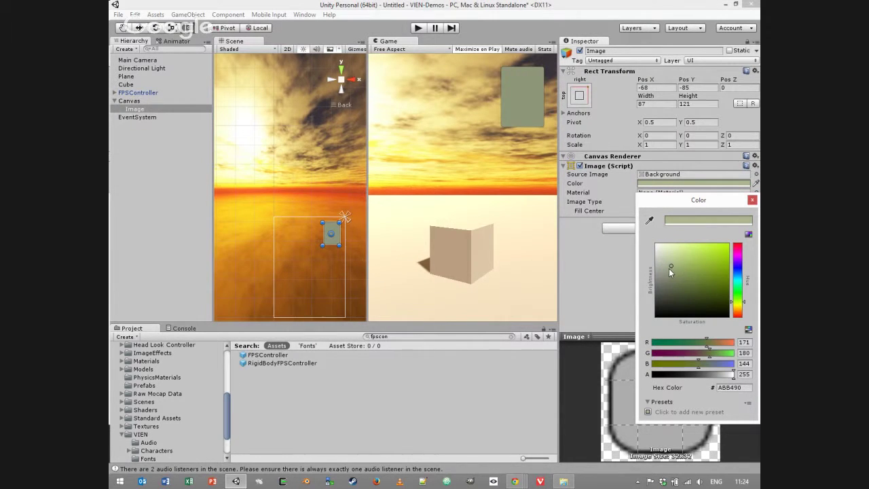
{"action": "left_click_drag", "start_coordinate": [668, 268], "coordinate": [665, 271]}
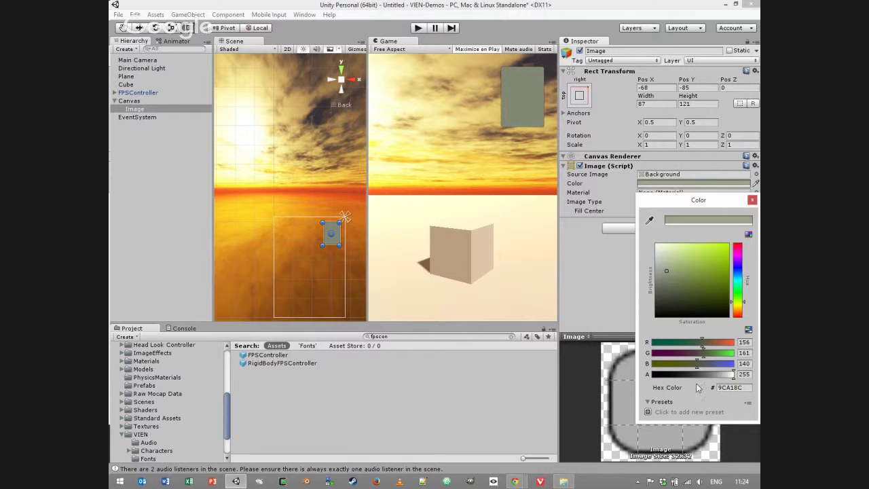
{"action": "left_click_drag", "start_coordinate": [732, 378], "coordinate": [691, 379]}
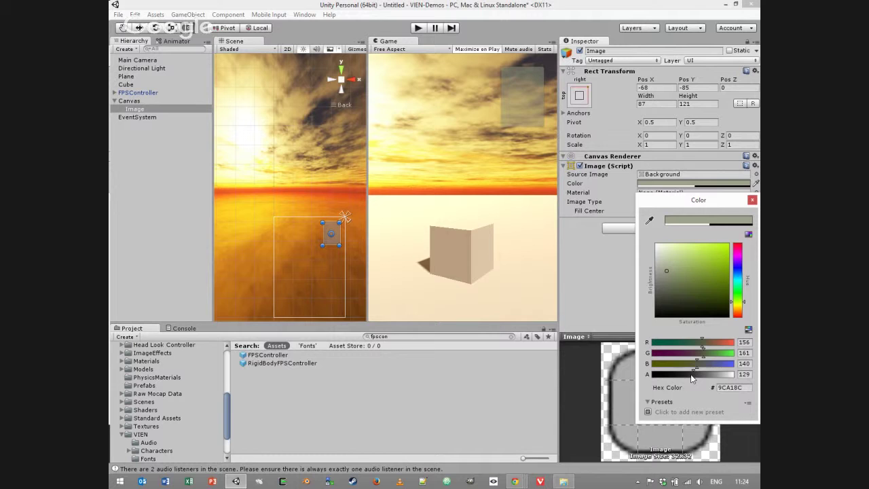
{"action": "left_click", "coordinate": [752, 200]}
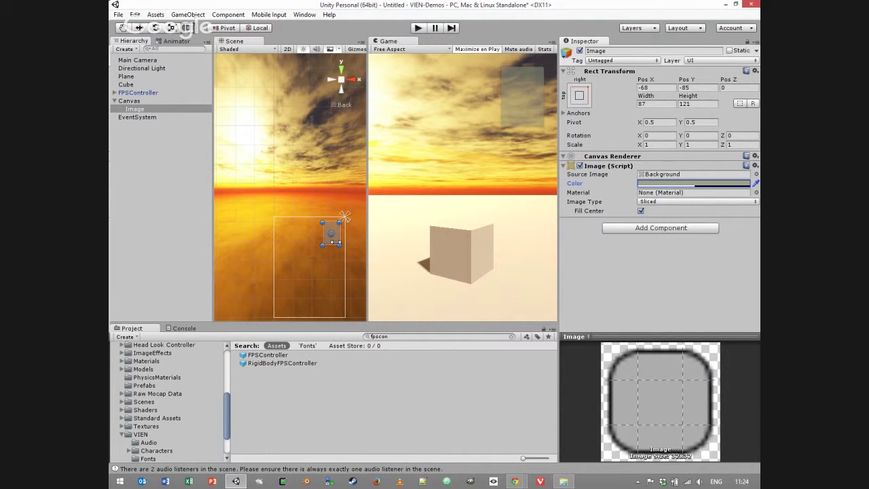
Step: Resize the Image to about 119 wide by 94 high with the Rect tool, and view the available source sprites
{"action": "left_click_drag", "start_coordinate": [322, 245], "coordinate": [315, 239]}
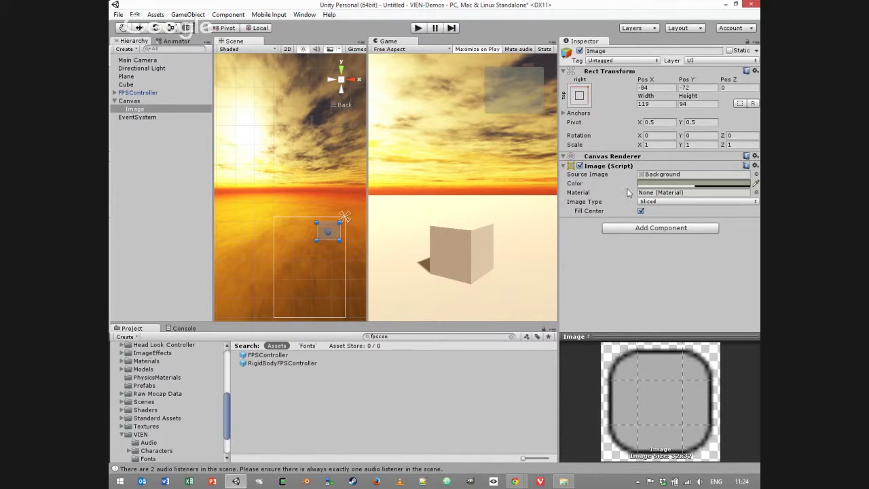
{"action": "left_click", "coordinate": [756, 175]}
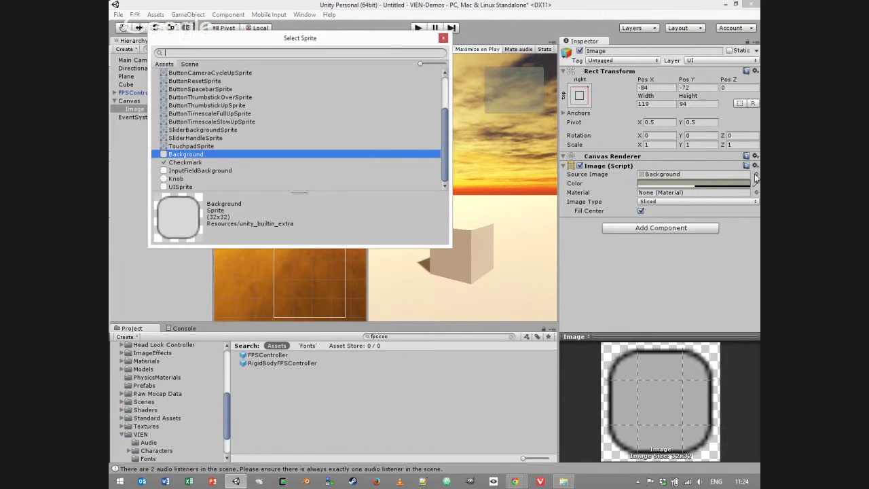
{"action": "left_click", "coordinate": [443, 38]}
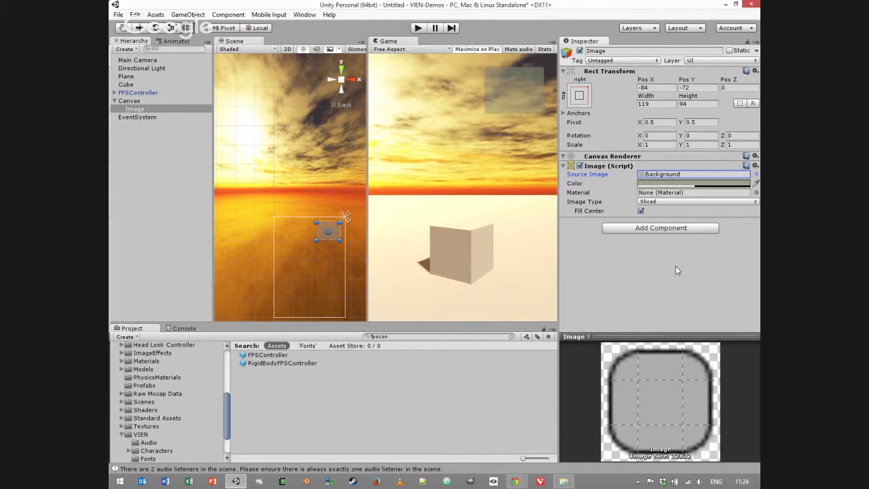
Step: View the Image Type options and run the scene briefly to check the translucent Image
{"action": "left_click", "coordinate": [673, 202]}
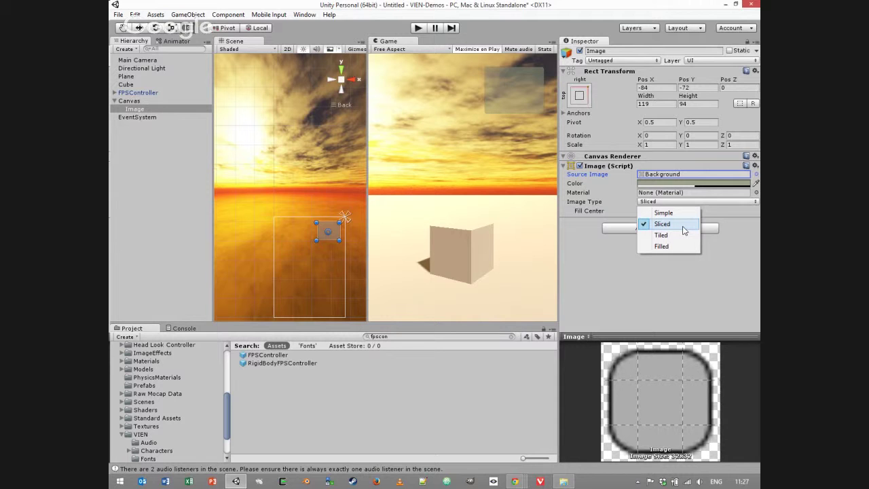
{"action": "left_click", "coordinate": [519, 121]}
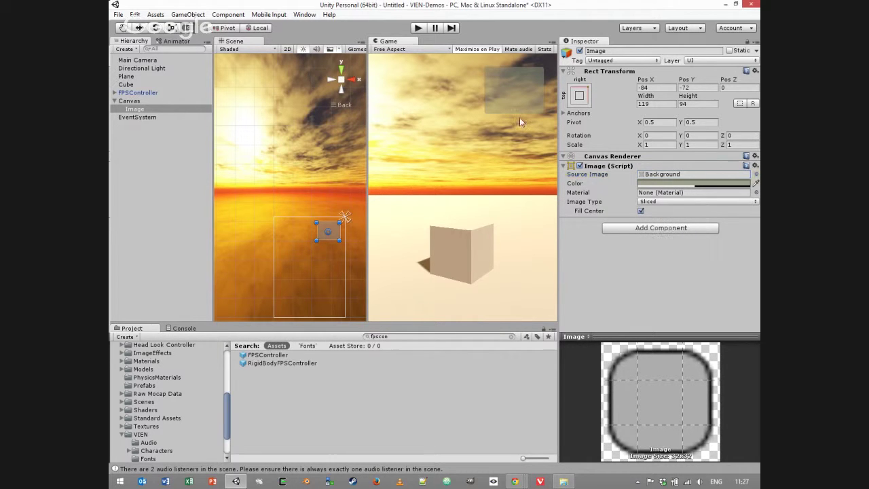
{"action": "left_click", "coordinate": [418, 28]}
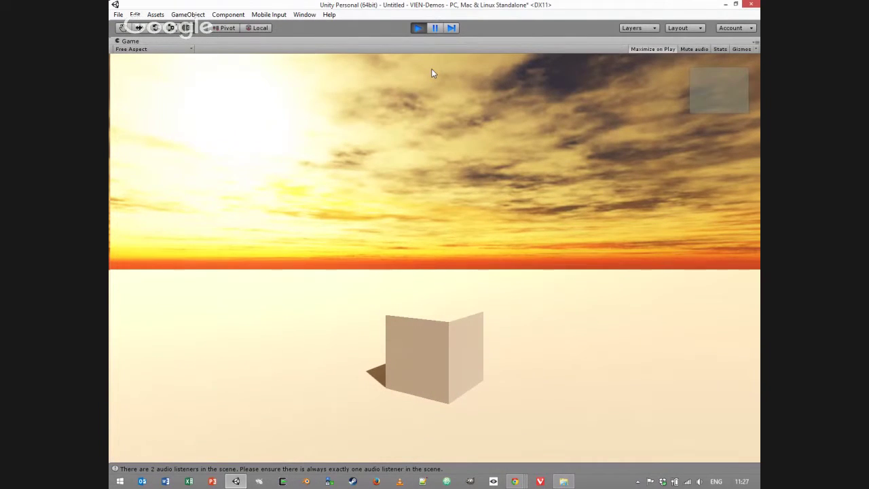
{"action": "left_click", "coordinate": [418, 28]}
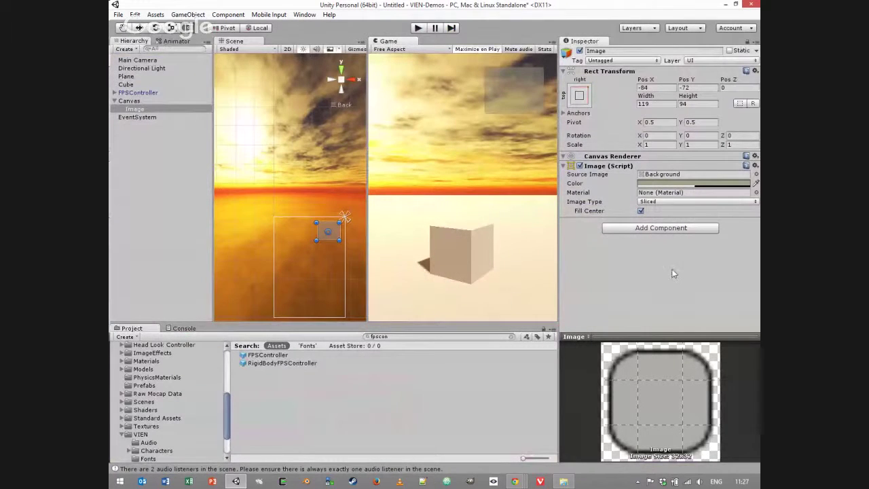
Step: Set the Image Type to Simple and stretch the Image to several sizes, ending at about 239 wide by 347 high
{"action": "left_click", "coordinate": [653, 202]}
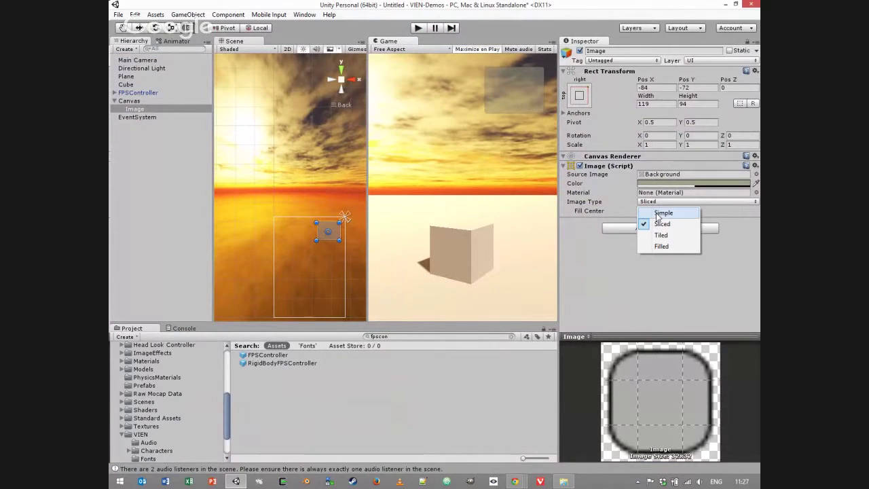
{"action": "left_click", "coordinate": [659, 216]}
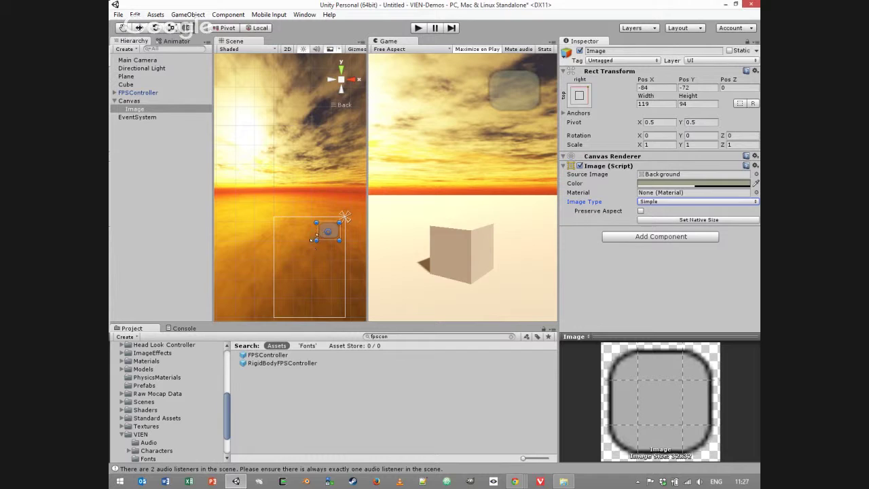
{"action": "left_click_drag", "start_coordinate": [313, 239], "coordinate": [276, 284]}
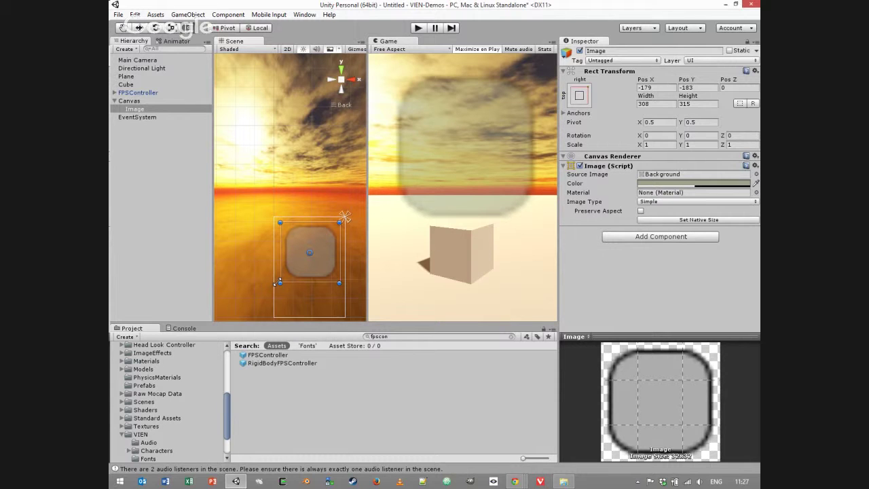
{"action": "left_click_drag", "start_coordinate": [278, 283], "coordinate": [243, 290]}
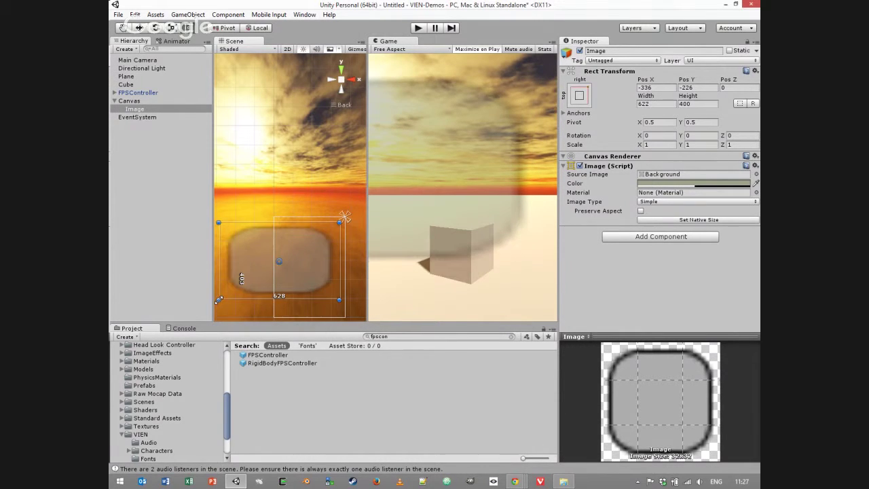
{"action": "left_click_drag", "start_coordinate": [218, 299], "coordinate": [293, 290]}
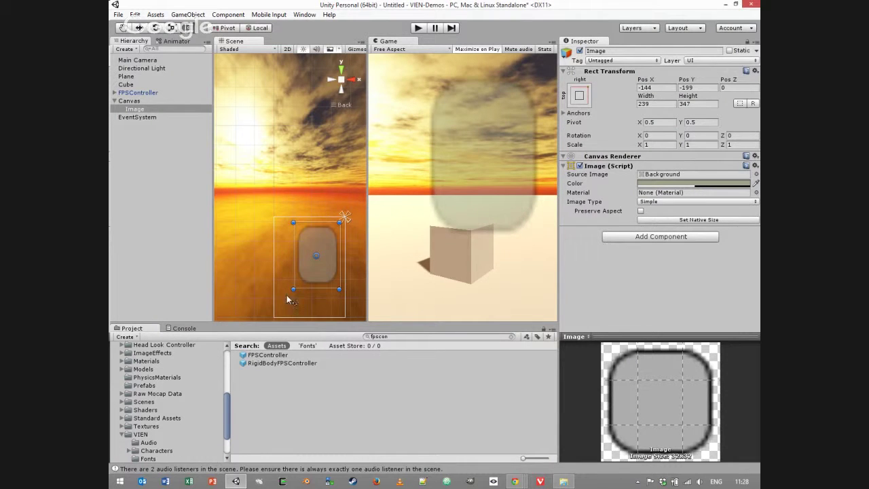
Step: Set the Image Type to Sliced and resize the Image to about 87 wide by 86 high
{"action": "left_click", "coordinate": [654, 202]}
{"action": "left_click", "coordinate": [660, 223]}
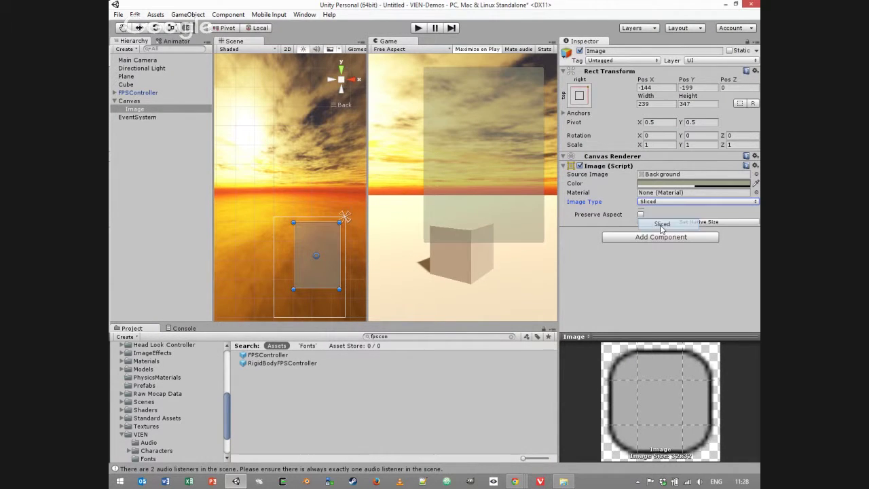
{"action": "left_click_drag", "start_coordinate": [295, 288], "coordinate": [322, 239]}
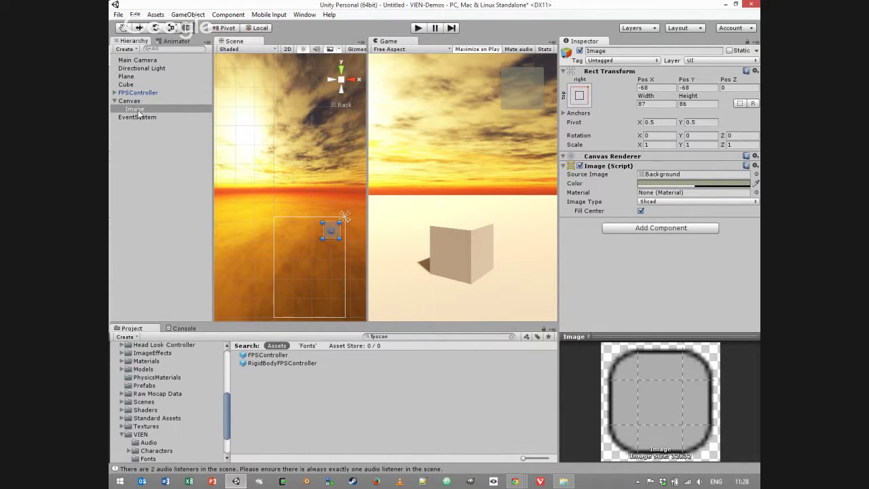
Step: Add a UI Text object to the Canvas
{"action": "left_click", "coordinate": [173, 106]}
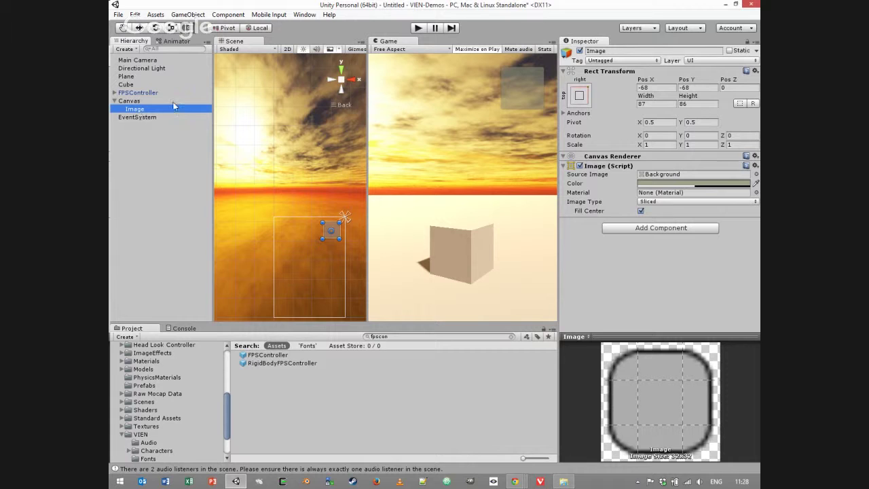
{"action": "left_click", "coordinate": [179, 16]}
{"action": "mouse_move", "coordinate": [204, 93]}
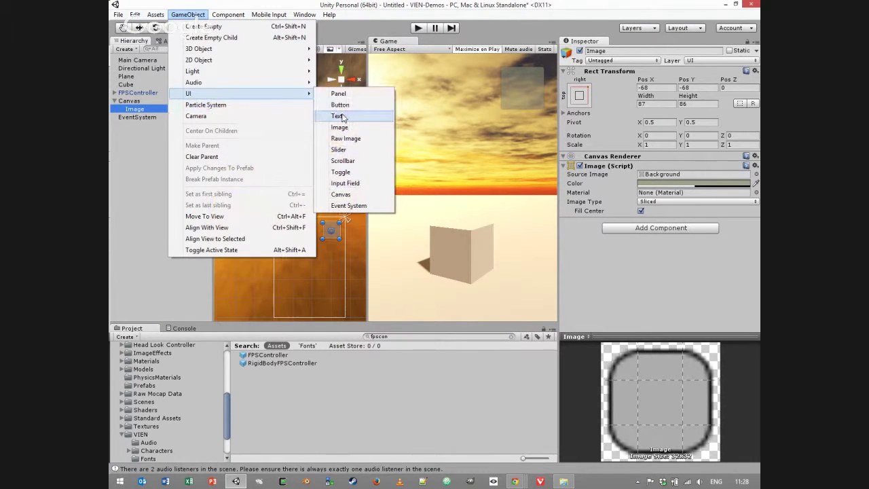
{"action": "left_click", "coordinate": [339, 116]}
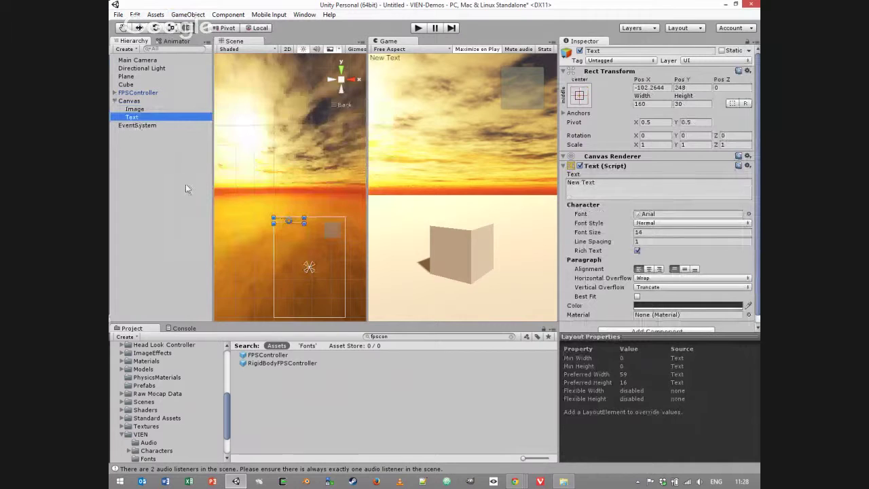
Step: Move the Text object over the Image to about X 167, Y 215 and change its text to "Health"
{"action": "left_click_drag", "start_coordinate": [292, 221], "coordinate": [334, 228]}
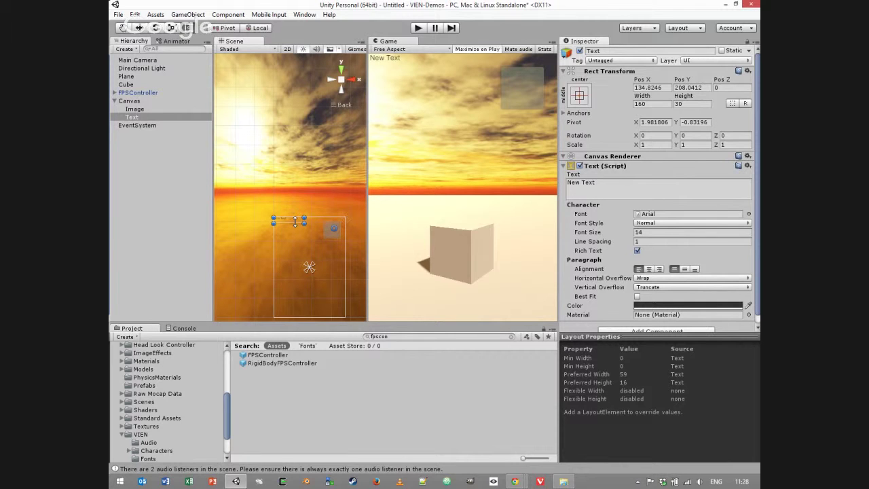
{"action": "key", "text": "ctrl+z"}
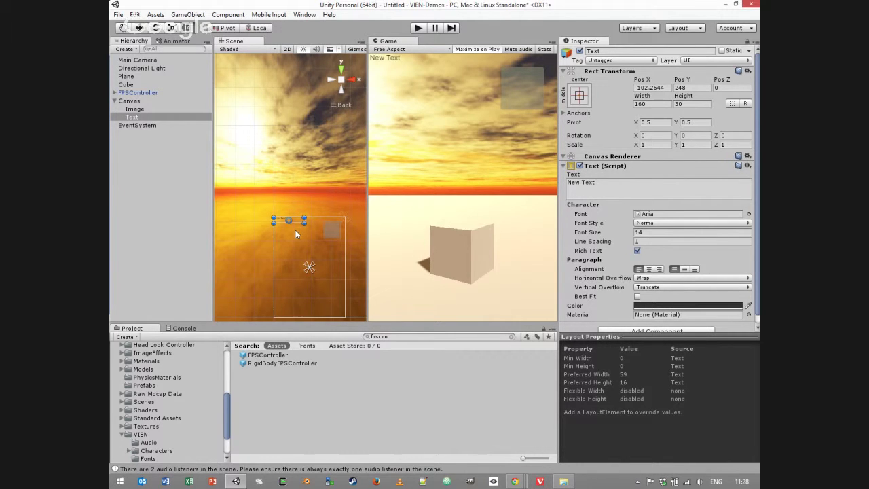
{"action": "scroll", "coordinate": [296, 233], "scroll_direction": "up", "scroll_amount": 3}
{"action": "left_click_drag", "start_coordinate": [298, 235], "coordinate": [382, 254]}
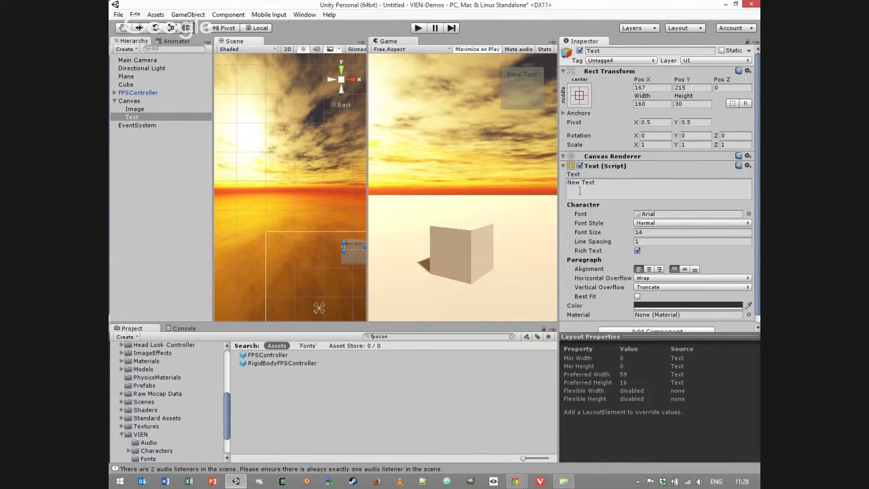
{"action": "left_click", "coordinate": [603, 186]}
{"action": "type", "text": "Hel"}
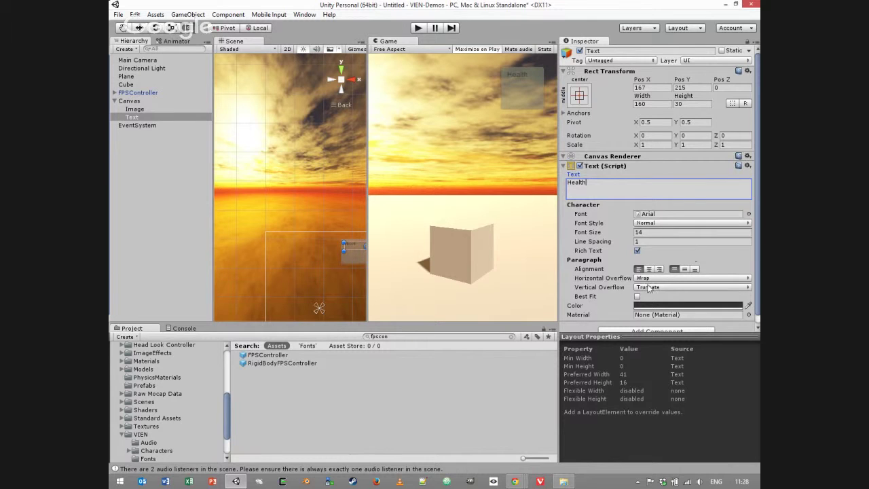
Step: Change the Health text's color to a pale yellow-green
{"action": "left_click", "coordinate": [647, 307]}
{"action": "left_click_drag", "start_coordinate": [664, 244], "coordinate": [663, 258]}
{"action": "left_click_drag", "start_coordinate": [742, 292], "coordinate": [740, 303]}
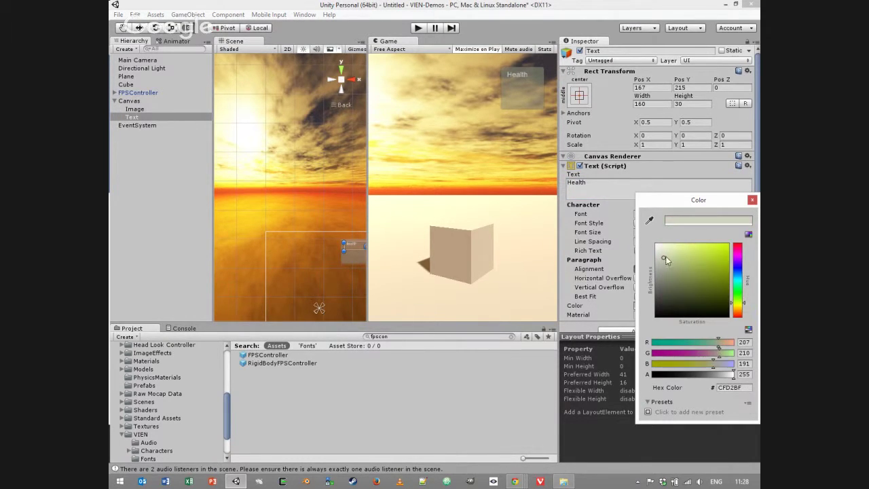
{"action": "left_click", "coordinate": [672, 250]}
{"action": "left_click", "coordinate": [633, 194]}
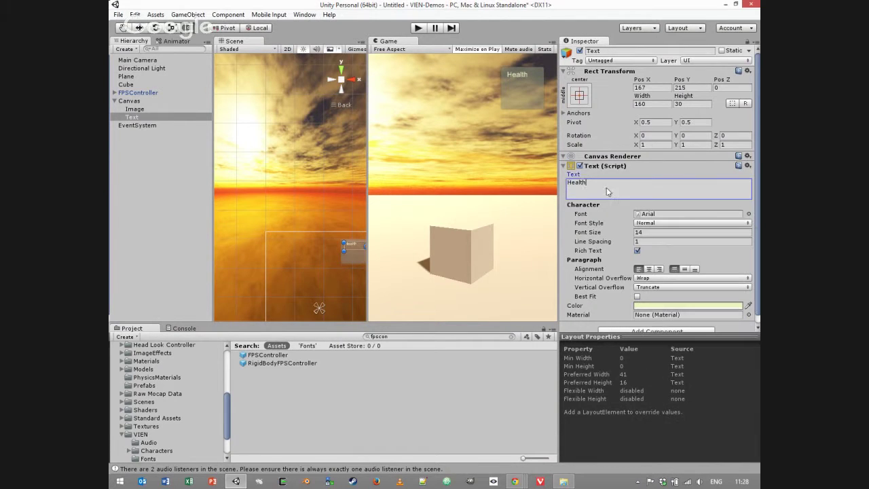
Step: Center-align the Health text horizontally and resize its box to about 63 by 28 so it fits inside the Image
{"action": "left_click", "coordinate": [609, 192]}
{"action": "left_click", "coordinate": [648, 270]}
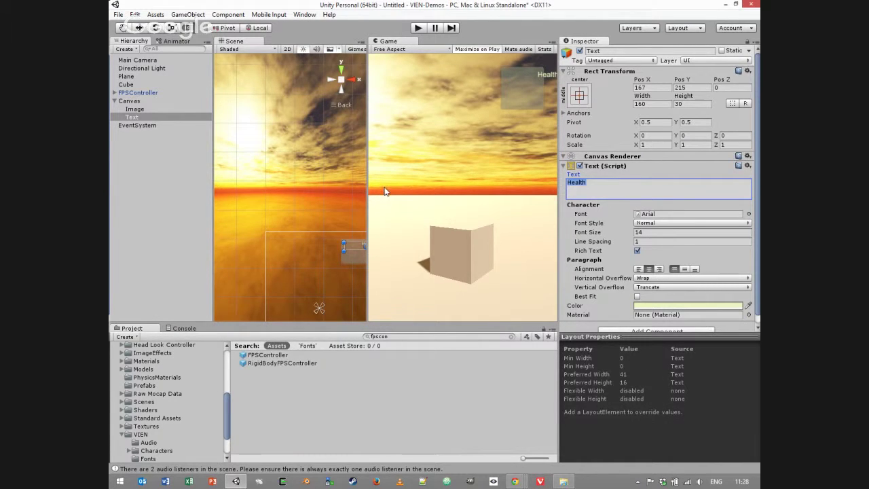
{"action": "middle_click_drag", "start_coordinate": [348, 256], "coordinate": [310, 183]}
{"action": "left_click_drag", "start_coordinate": [350, 177], "coordinate": [325, 178]}
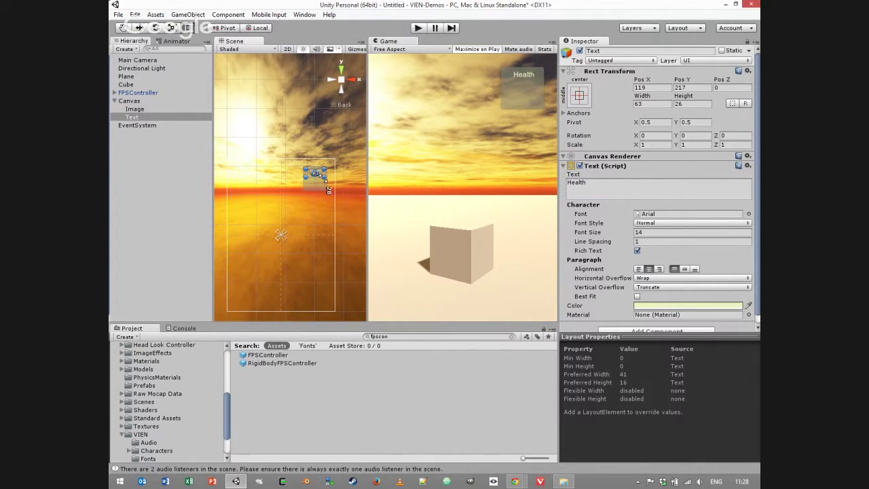
{"action": "scroll", "coordinate": [306, 199], "scroll_direction": "up", "scroll_amount": 5}
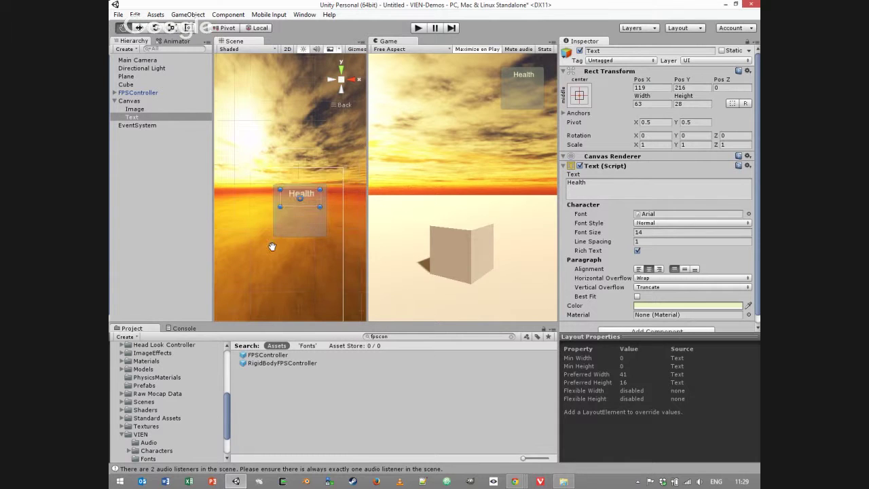
{"action": "scroll", "coordinate": [313, 244], "scroll_direction": "up", "scroll_amount": 3}
{"action": "scroll", "coordinate": [313, 245], "scroll_direction": "down", "scroll_amount": 3}
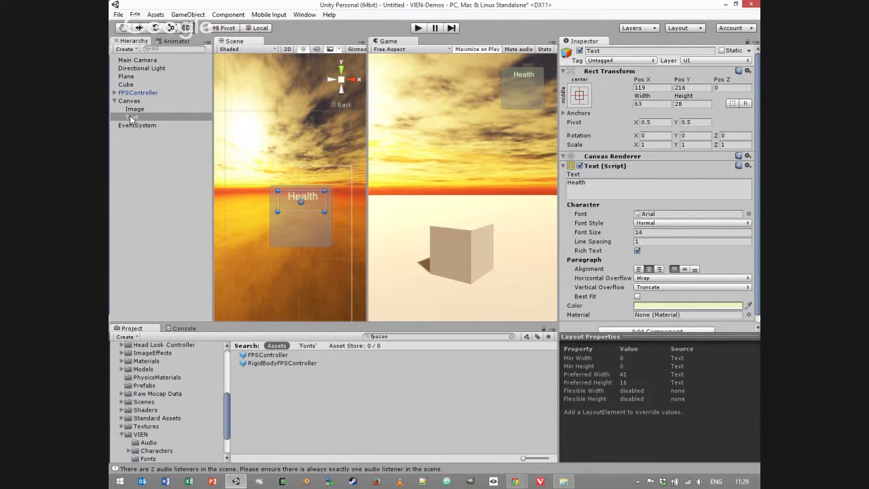
Step: Move Text ahead of Image in the Canvas hierarchy, set the Image's color alpha to 169, and return Text below Image
{"action": "mouse_move", "coordinate": [133, 120]}
{"action": "left_mouse_down"}
{"action": "mouse_move", "coordinate": [135, 108]}
{"action": "mouse_move", "coordinate": [140, 113]}
{"action": "left_mouse_up"}
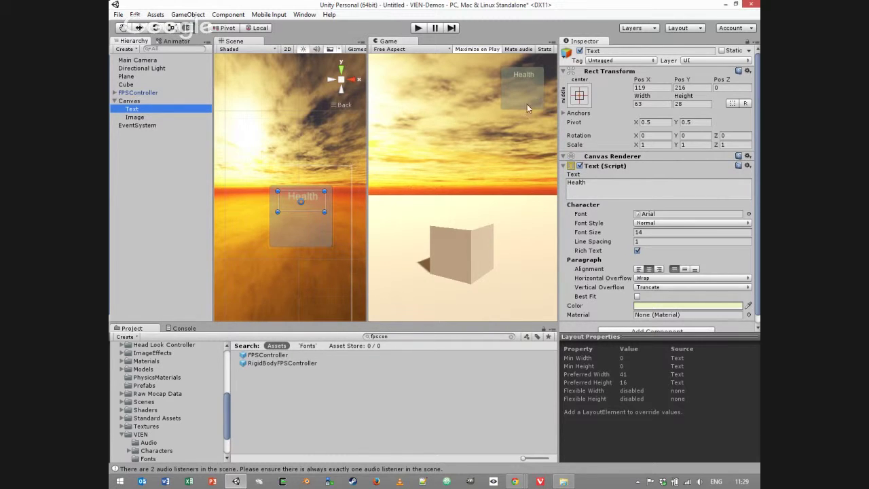
{"action": "left_click", "coordinate": [135, 117]}
{"action": "left_click", "coordinate": [710, 185]}
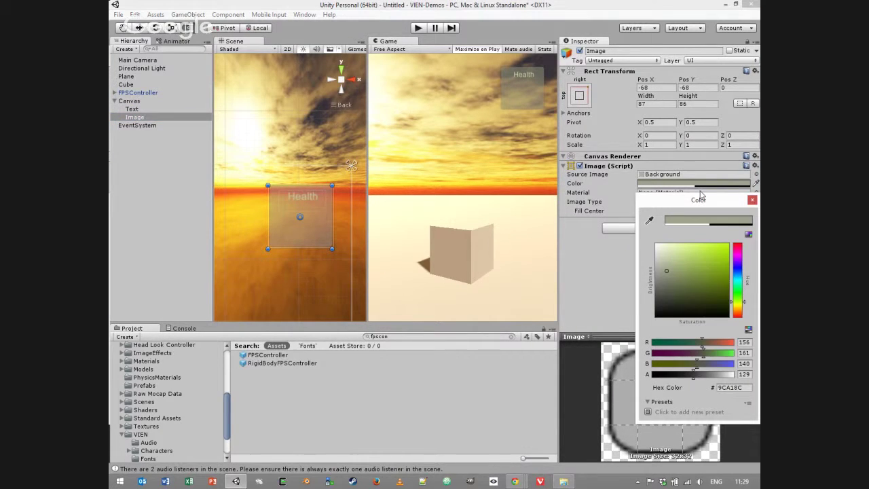
{"action": "mouse_move", "coordinate": [693, 375]}
{"action": "left_mouse_down"}
{"action": "mouse_move", "coordinate": [666, 376]}
{"action": "mouse_move", "coordinate": [735, 374]}
{"action": "mouse_move", "coordinate": [706, 375]}
{"action": "left_mouse_up"}
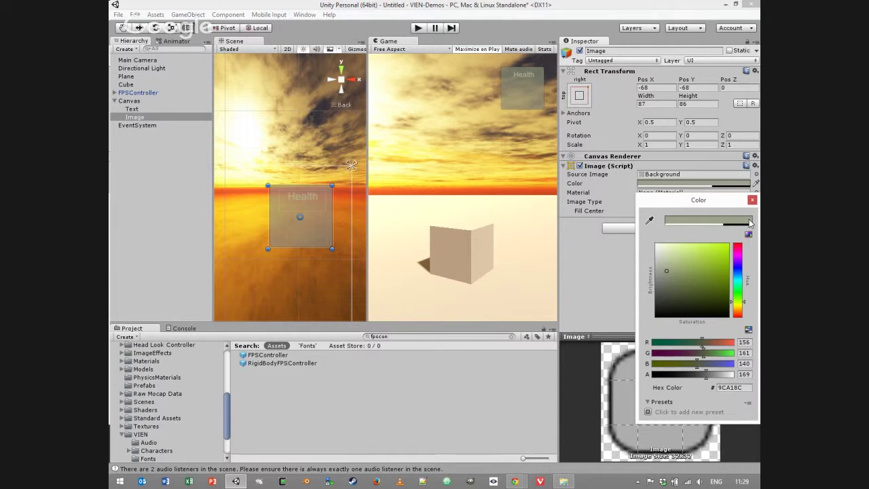
{"action": "left_click", "coordinate": [751, 199]}
{"action": "left_click_drag", "start_coordinate": [132, 109], "coordinate": [133, 123]}
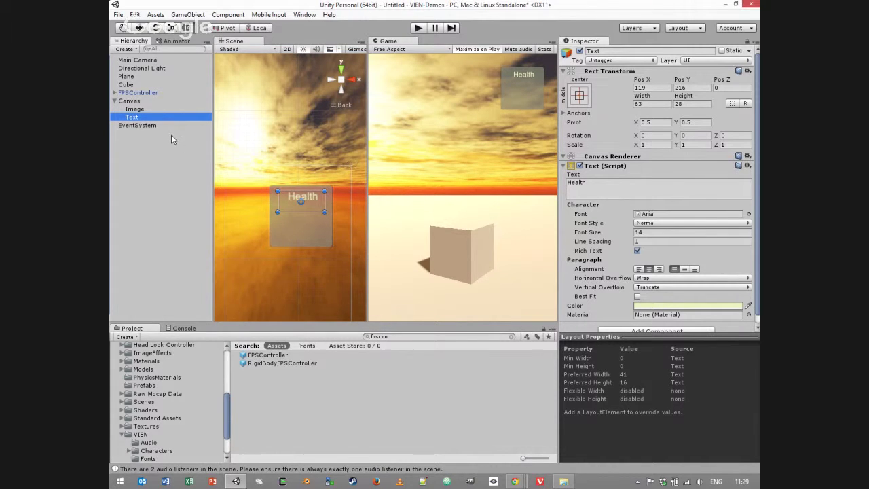
Step: Add a UI Scrollbar to the Canvas and shrink it to about 66 by 22 beneath the Health text inside the Image
{"action": "left_click", "coordinate": [183, 15]}
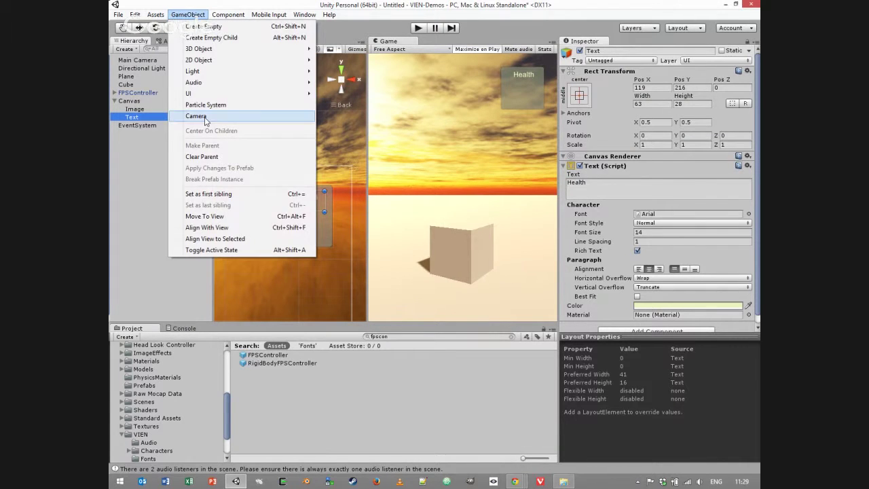
{"action": "mouse_move", "coordinate": [299, 95]}
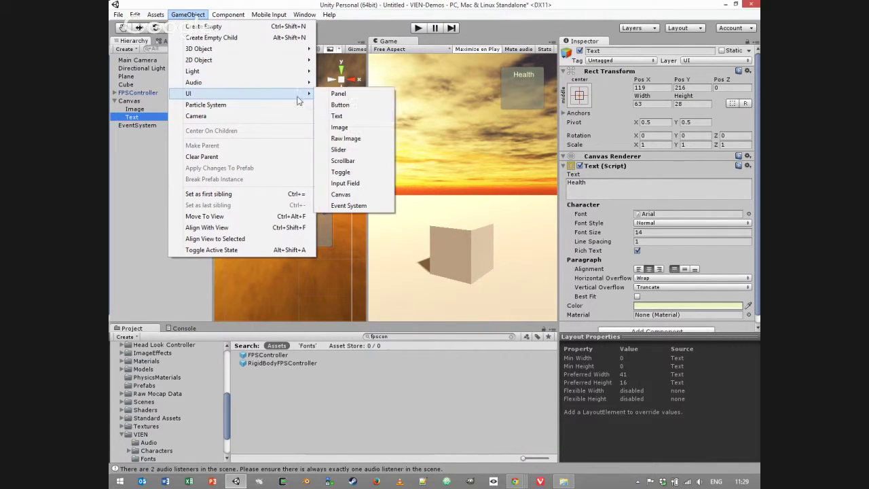
{"action": "left_click", "coordinate": [359, 164]}
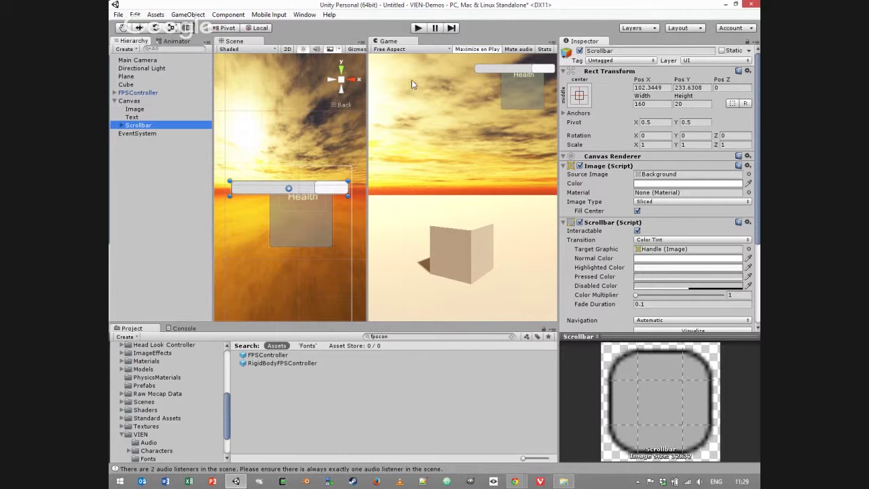
{"action": "left_click", "coordinate": [226, 196]}
{"action": "mouse_move", "coordinate": [227, 195]}
{"action": "left_mouse_down"}
{"action": "mouse_move", "coordinate": [277, 197]}
{"action": "mouse_move", "coordinate": [320, 219]}
{"action": "mouse_move", "coordinate": [324, 235]}
{"action": "left_mouse_up"}
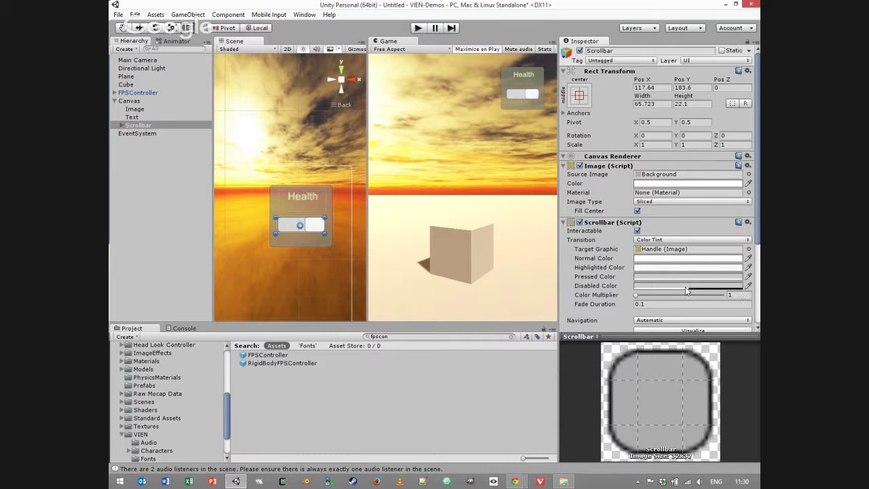
Step: Set the Scrollbar's Value to 0 and try Sizes of 1 and 0.266, ending at about 0.513
{"action": "left_click_drag", "start_coordinate": [758, 230], "coordinate": [759, 290]}
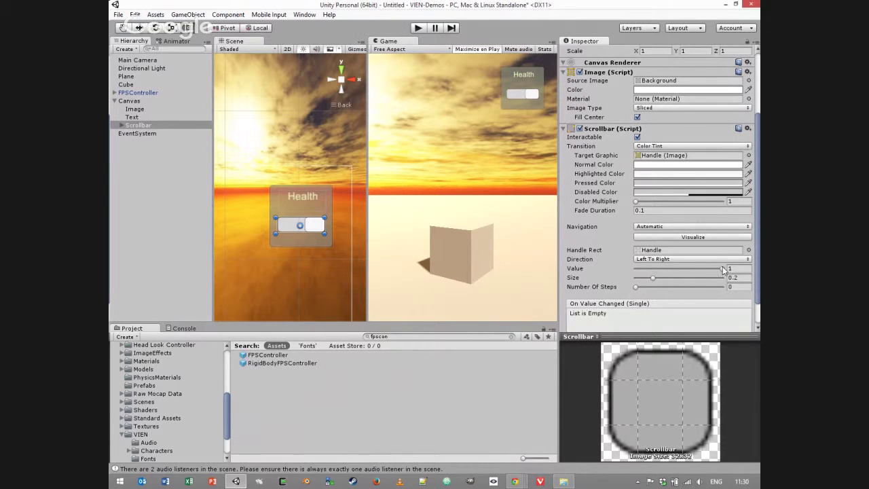
{"action": "mouse_move", "coordinate": [721, 269]}
{"action": "left_mouse_down"}
{"action": "mouse_move", "coordinate": [608, 270]}
{"action": "mouse_move", "coordinate": [731, 278]}
{"action": "left_mouse_up"}
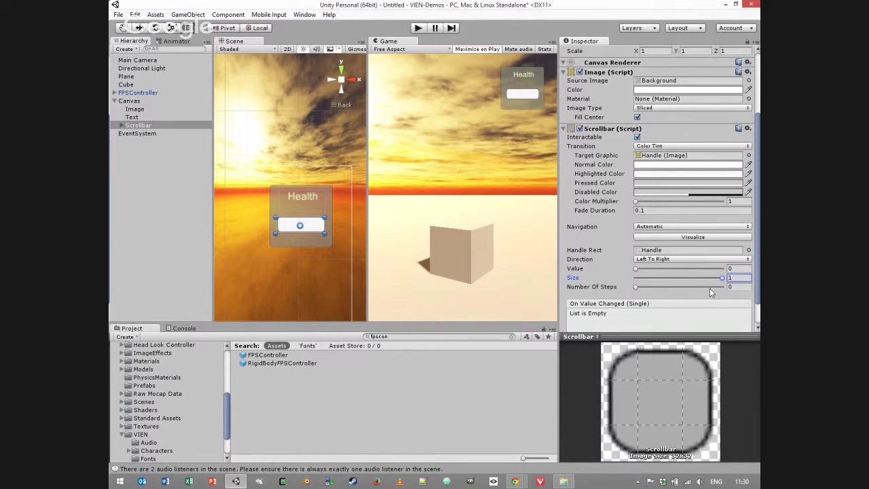
{"action": "left_click_drag", "start_coordinate": [722, 278], "coordinate": [659, 279]}
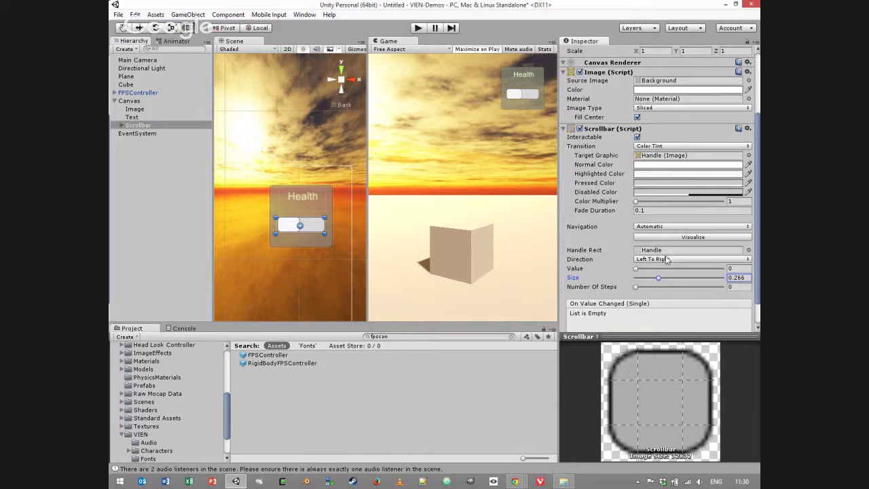
{"action": "left_click_drag", "start_coordinate": [658, 280], "coordinate": [682, 280]}
{"action": "scroll", "coordinate": [757, 262], "scroll_direction": "down", "scroll_amount": 2}
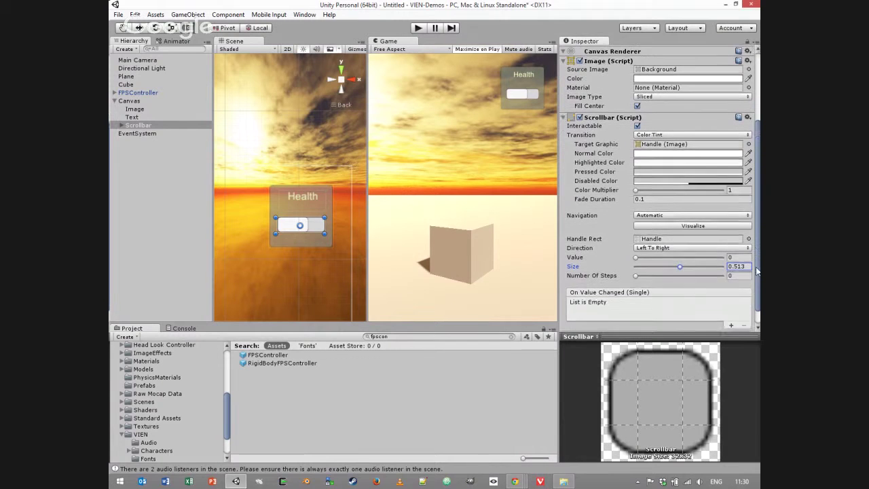
Step: Turn off Interactable on the Scrollbar and reduce its Size to about 0.301
{"action": "scroll", "coordinate": [756, 197], "scroll_direction": "up", "scroll_amount": 3}
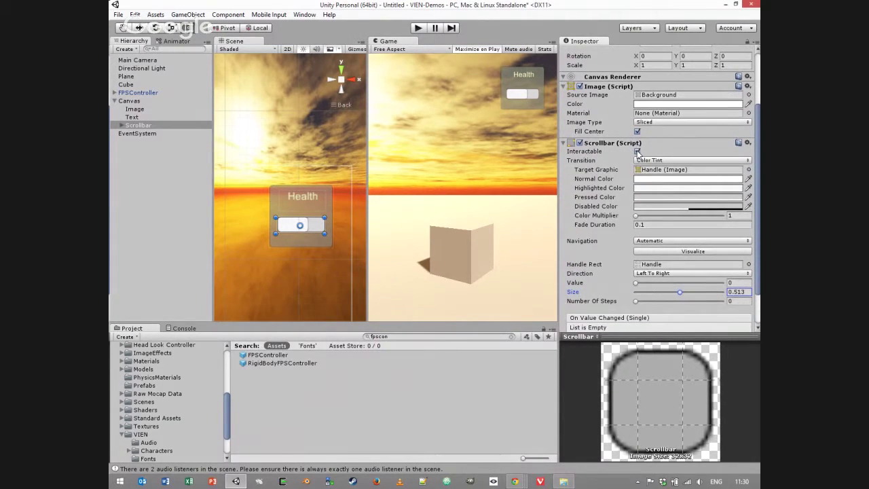
{"action": "left_click", "coordinate": [637, 151]}
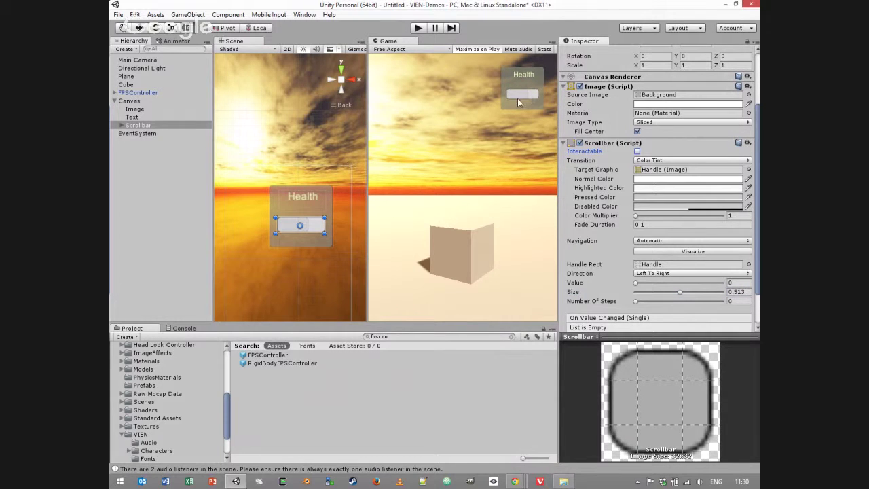
{"action": "left_click_drag", "start_coordinate": [679, 292], "coordinate": [660, 296]}
Step: Set the Scrollbar's Normal Color to muted red A16565 and its Pressed Color to dark red
{"action": "left_click_drag", "start_coordinate": [758, 239], "coordinate": [758, 258]}
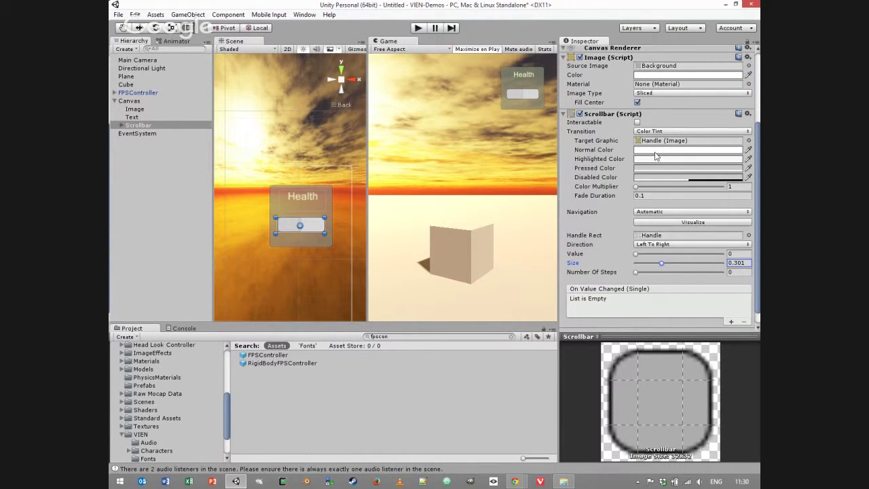
{"action": "left_click", "coordinate": [656, 150]}
{"action": "left_click", "coordinate": [683, 271]}
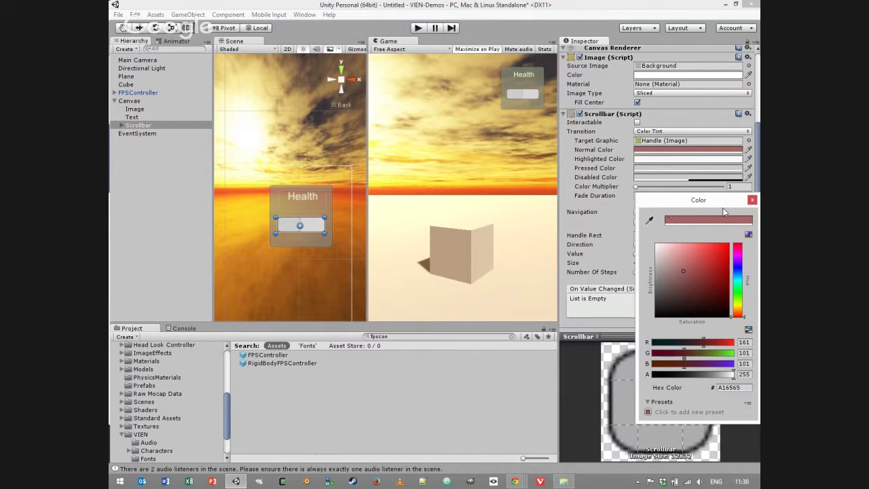
{"action": "left_click", "coordinate": [752, 201]}
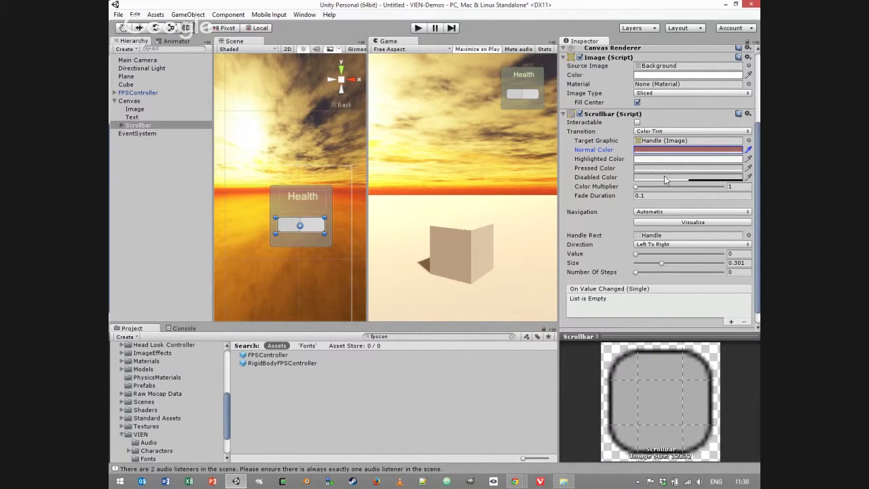
{"action": "left_click", "coordinate": [661, 168]}
{"action": "left_click_drag", "start_coordinate": [680, 251], "coordinate": [691, 295]}
{"action": "left_click", "coordinate": [751, 200]}
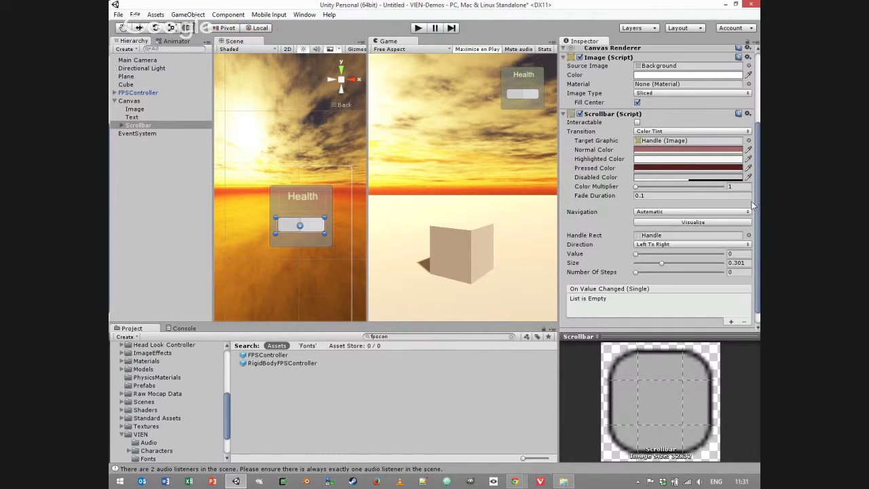
Step: Set the Scrollbar's Disabled Color to green 87DA1A and collapse the Scrollbar component
{"action": "left_click", "coordinate": [649, 178]}
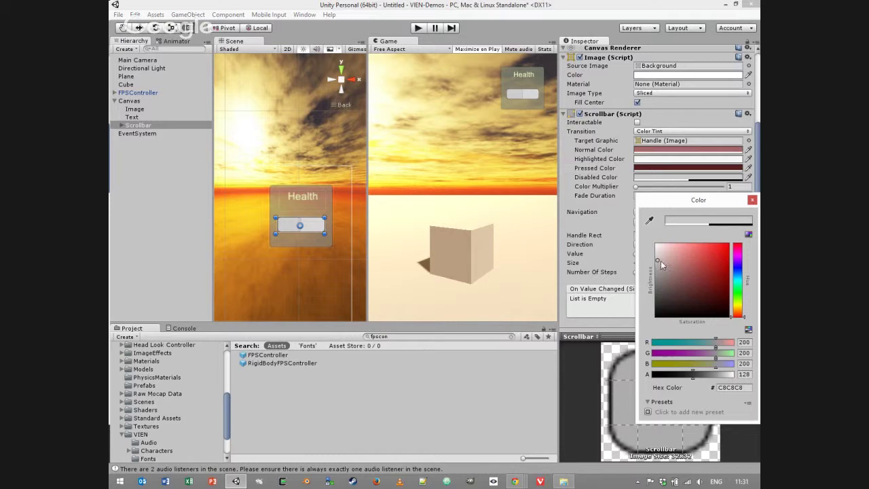
{"action": "left_click_drag", "start_coordinate": [661, 261], "coordinate": [737, 299]}
{"action": "left_click_drag", "start_coordinate": [688, 285], "coordinate": [717, 254]}
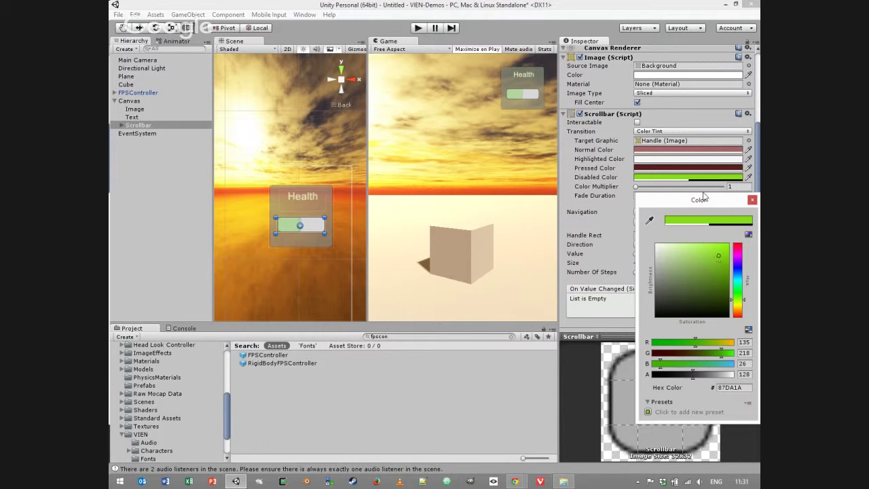
{"action": "left_click", "coordinate": [664, 114]}
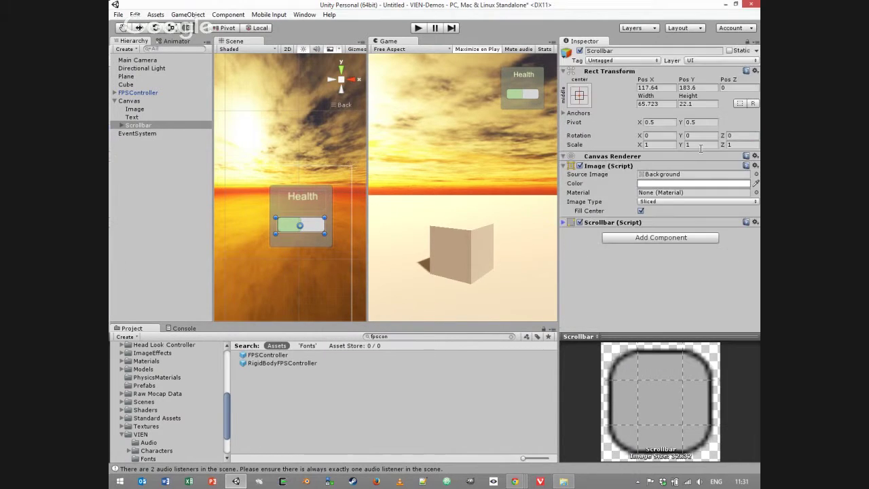
Step: Expand the Scrollbar in the hierarchy, inspect its Sliding Area and Handle objects, and reselect the Scrollbar
{"action": "left_click", "coordinate": [135, 129]}
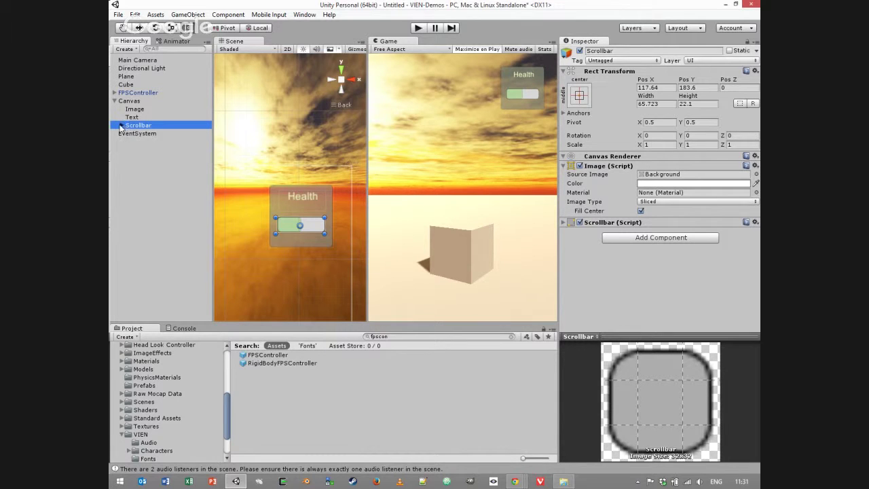
{"action": "left_click", "coordinate": [121, 125]}
{"action": "left_click", "coordinate": [145, 133]}
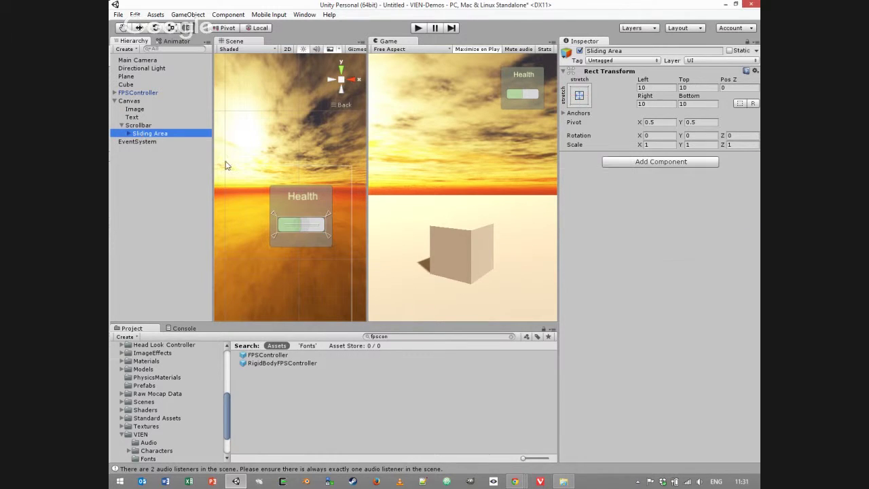
{"action": "left_click", "coordinate": [129, 133]}
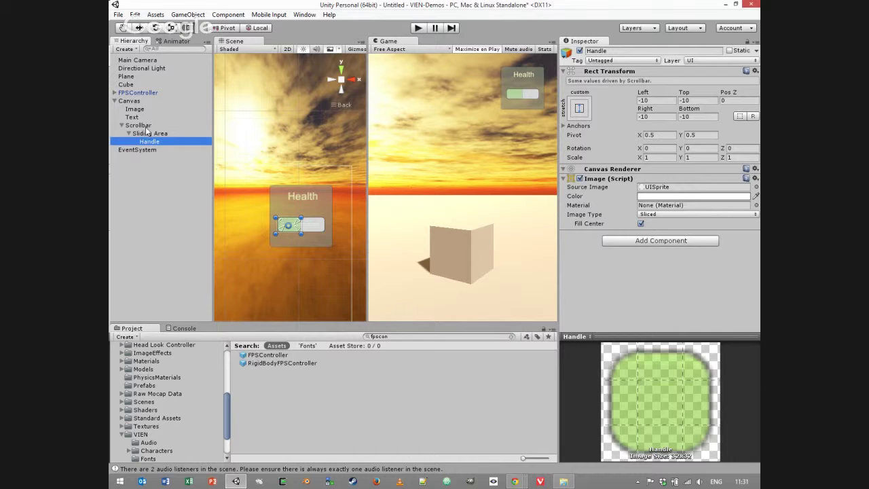
{"action": "left_click", "coordinate": [144, 133]}
{"action": "left_click", "coordinate": [140, 126]}
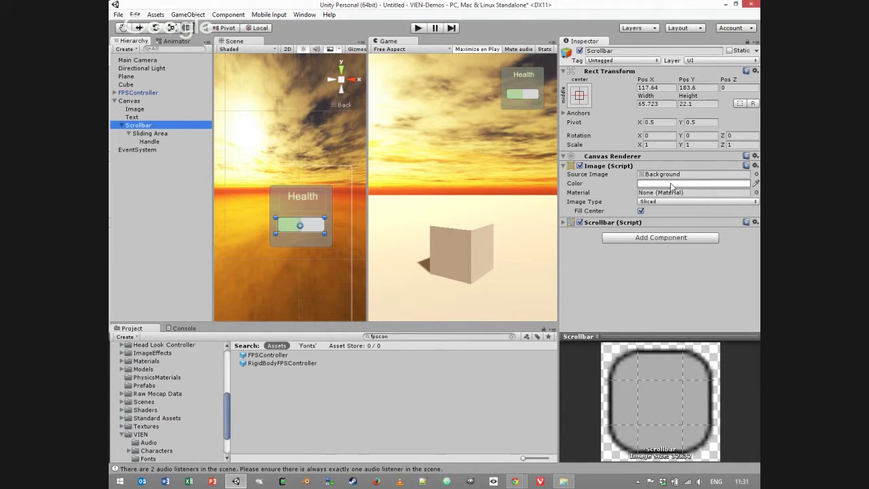
Step: Set the Scrollbar's background image color to gray 959694 with an alpha of 100
{"action": "left_click", "coordinate": [672, 184]}
{"action": "left_click_drag", "start_coordinate": [672, 253], "coordinate": [684, 288]}
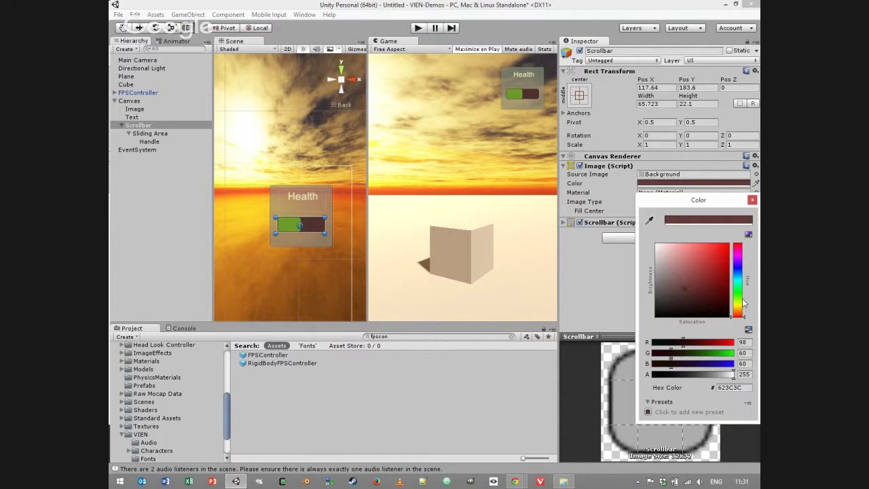
{"action": "left_click_drag", "start_coordinate": [743, 304], "coordinate": [740, 299]}
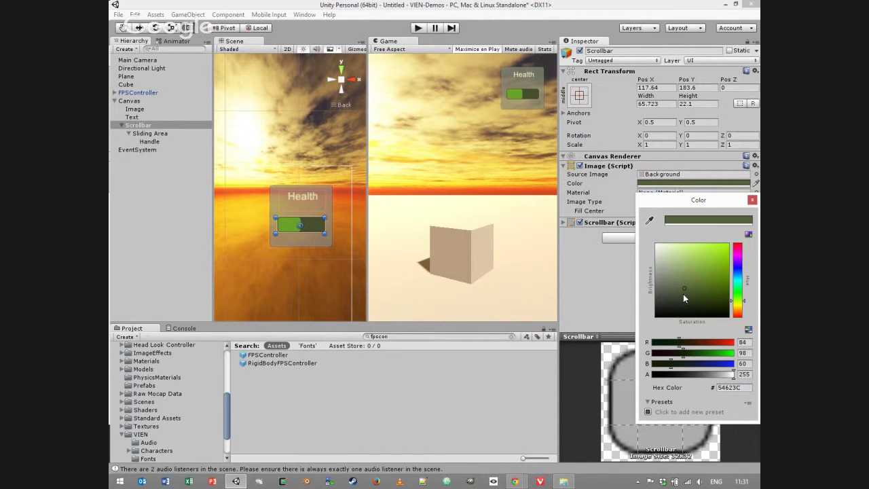
{"action": "mouse_move", "coordinate": [683, 294]}
{"action": "left_mouse_down"}
{"action": "mouse_move", "coordinate": [671, 294]}
{"action": "mouse_move", "coordinate": [662, 261]}
{"action": "mouse_move", "coordinate": [657, 274]}
{"action": "left_mouse_up"}
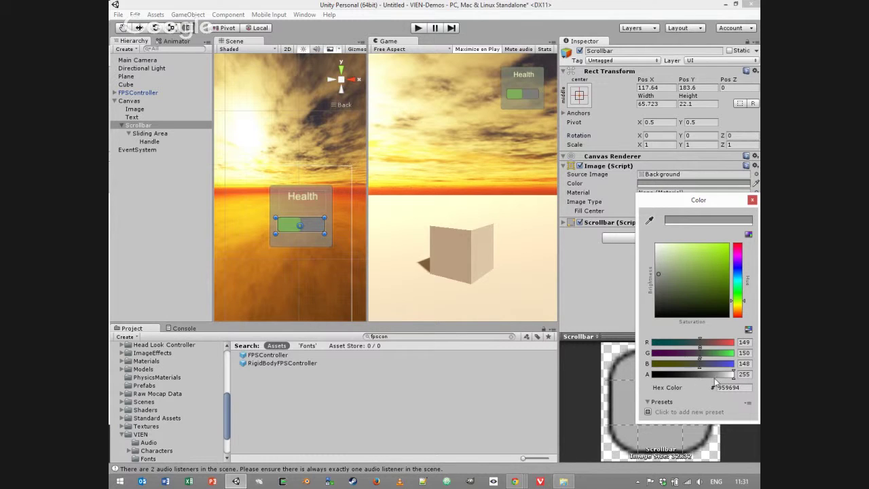
{"action": "left_click_drag", "start_coordinate": [713, 374], "coordinate": [685, 376]}
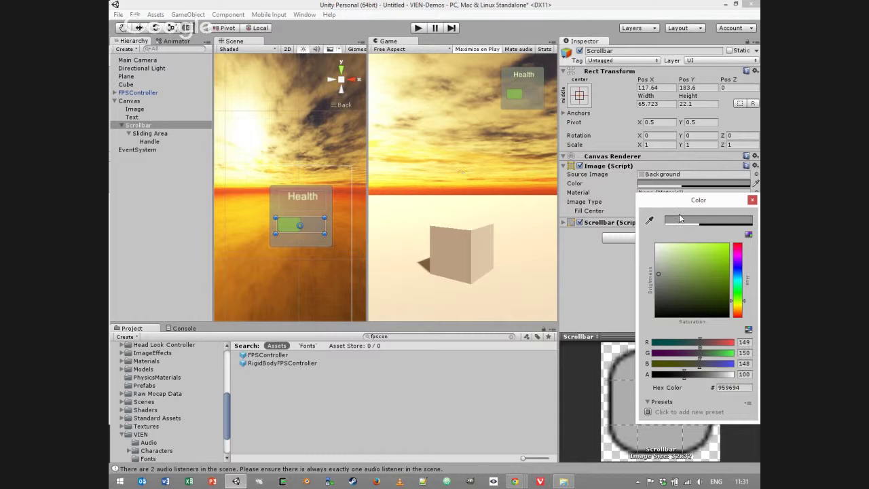
{"action": "left_click", "coordinate": [751, 200]}
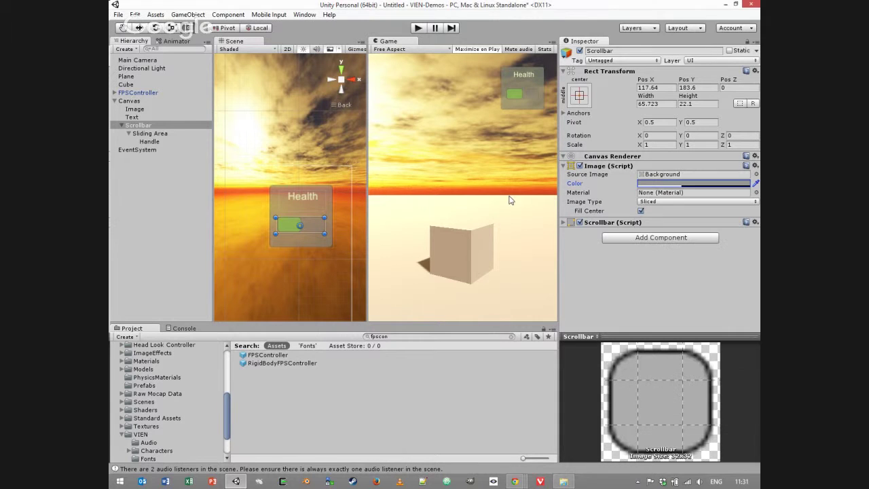
Step: Select the Canvas and run the scene to check the health display's layout in the maximized game view, and stop it
{"action": "left_click", "coordinate": [132, 102]}
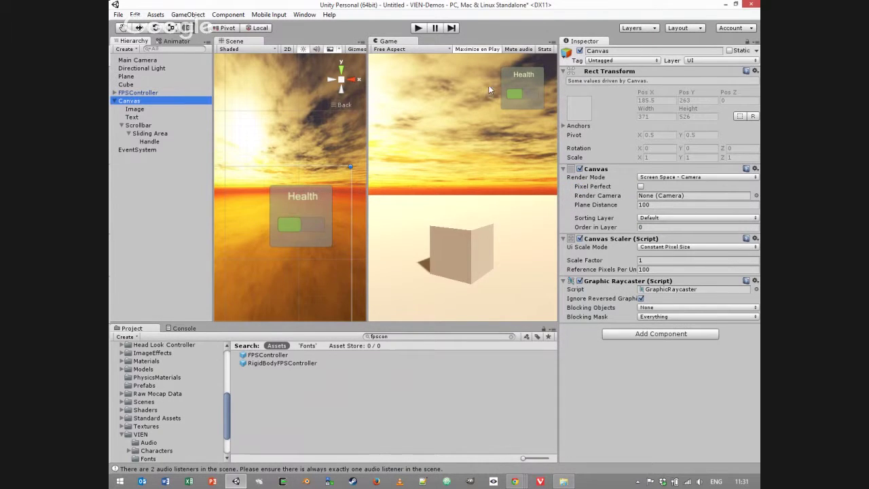
{"action": "left_click", "coordinate": [417, 27]}
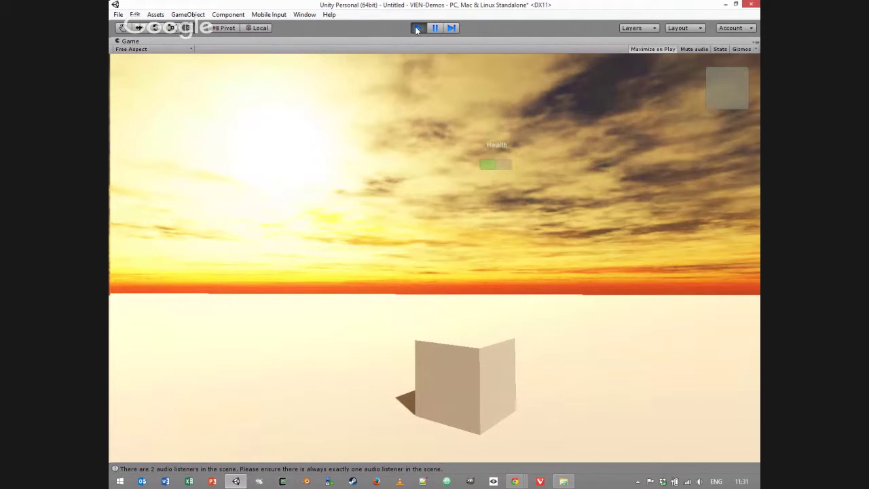
{"action": "left_click", "coordinate": [417, 29]}
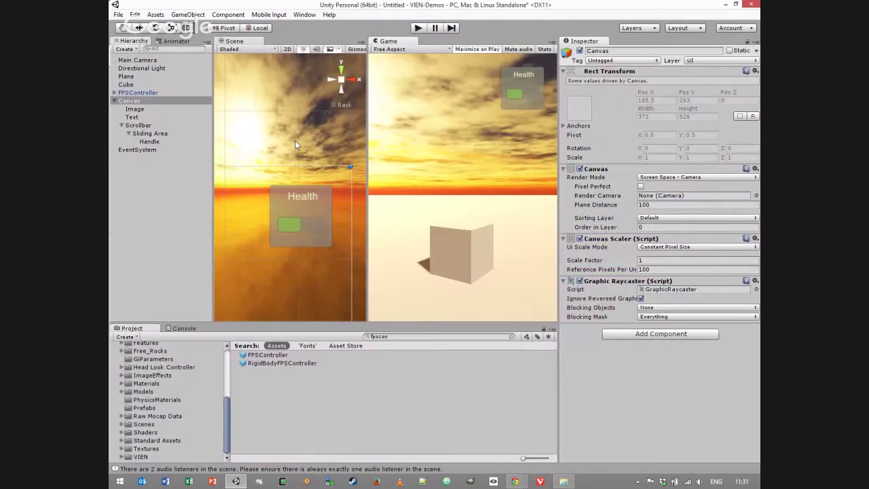
Step: Anchor the Health text and the Scrollbar to the canvas's top-right corner, and test the layout in play mode
{"action": "left_click", "coordinate": [133, 116]}
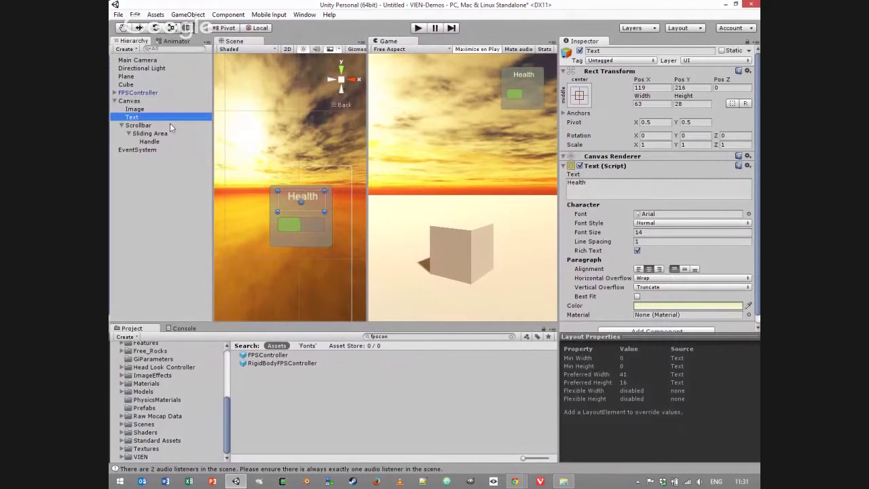
{"action": "left_click", "coordinate": [578, 97]}
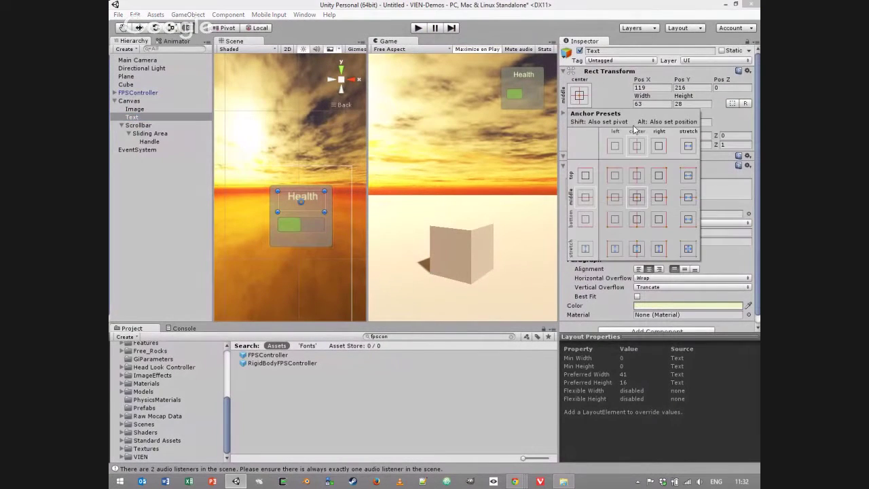
{"action": "left_click", "coordinate": [659, 175]}
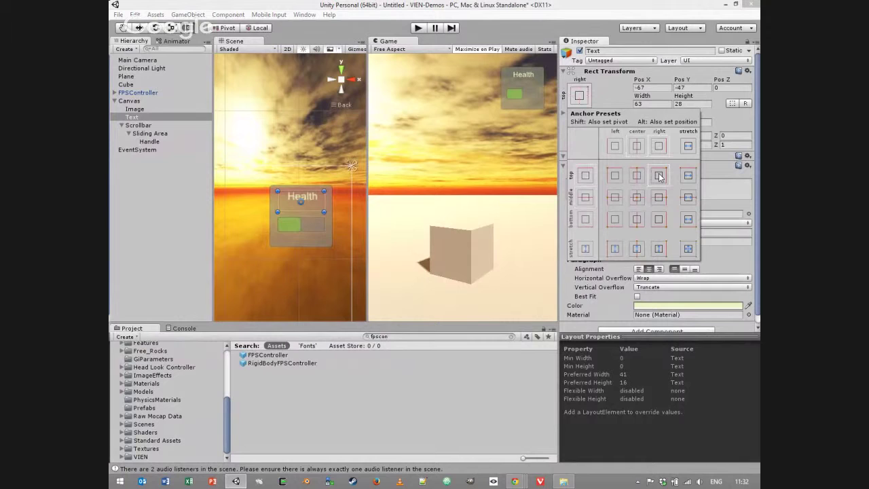
{"action": "left_click", "coordinate": [138, 129]}
{"action": "left_click", "coordinate": [138, 127]}
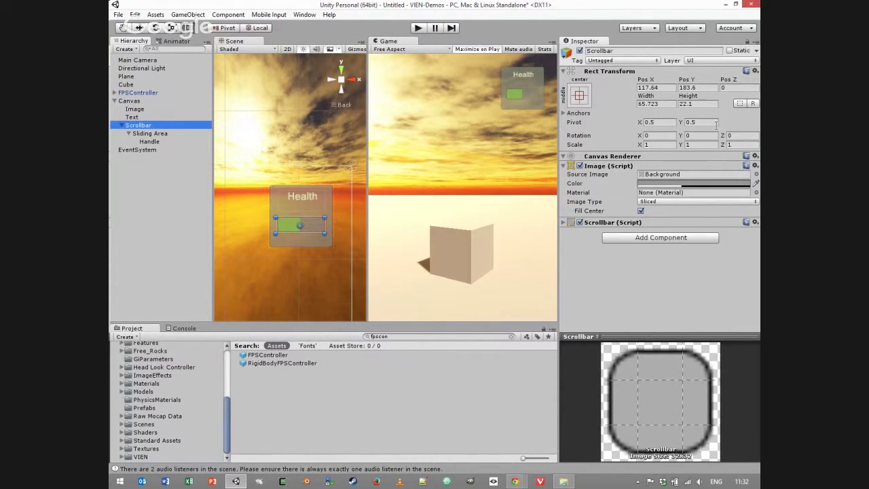
{"action": "left_click", "coordinate": [579, 95]}
{"action": "left_click", "coordinate": [658, 176]}
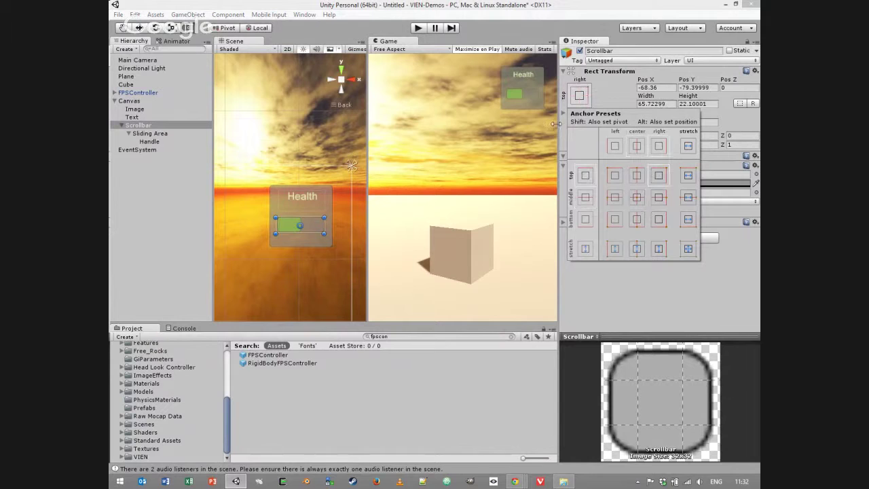
{"action": "left_click", "coordinate": [418, 30]}
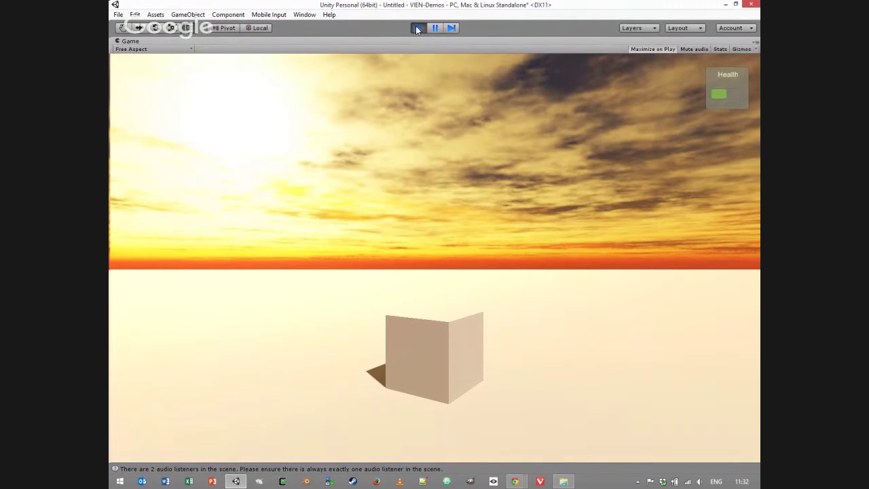
{"action": "left_click", "coordinate": [417, 27]}
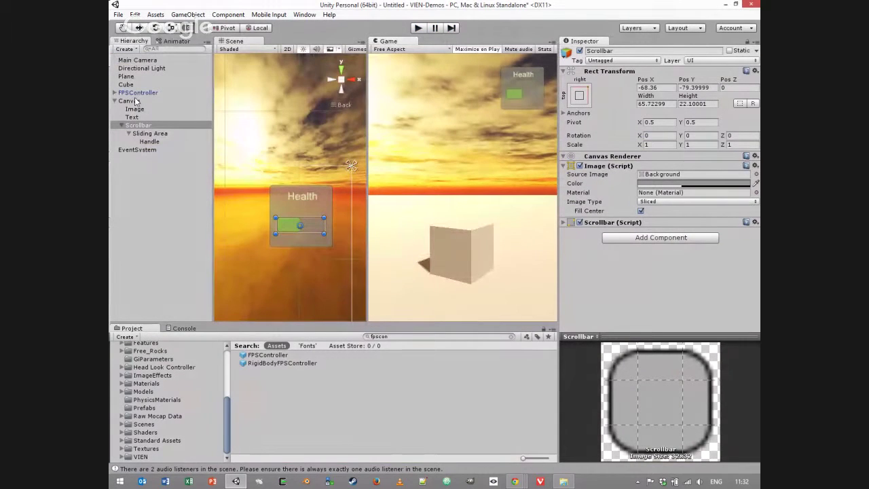
Step: Create an empty object under the Canvas and name it HUD
{"action": "left_click", "coordinate": [132, 100]}
{"action": "right_click", "coordinate": [137, 189]}
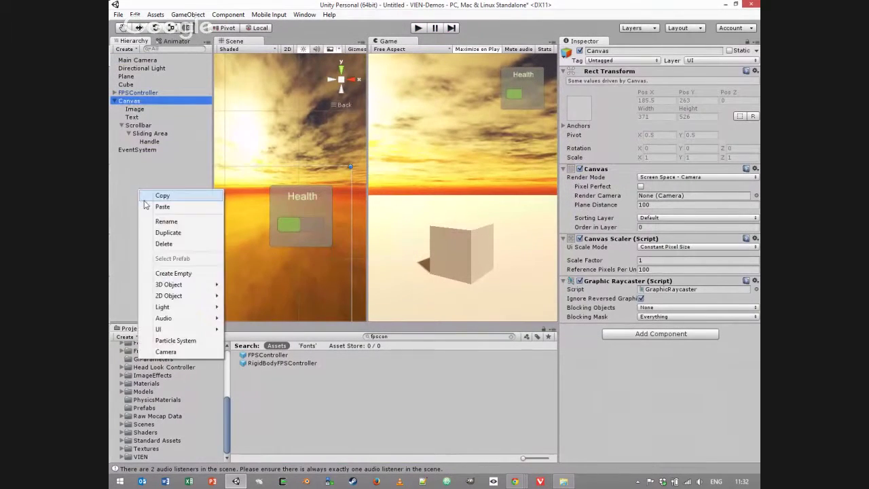
{"action": "left_click", "coordinate": [167, 274]}
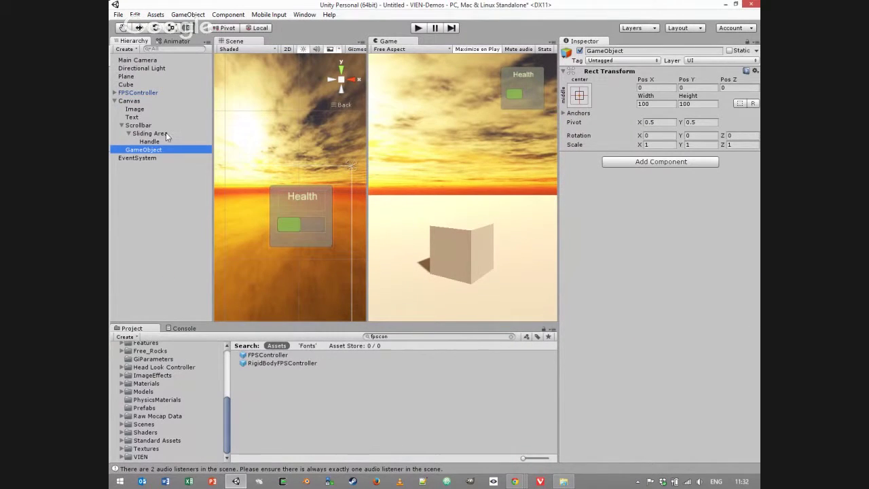
{"action": "left_click", "coordinate": [140, 150]}
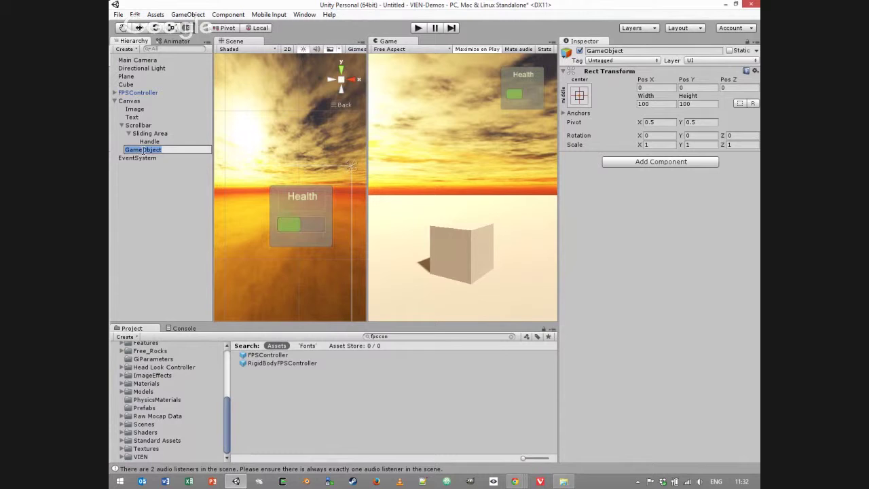
{"action": "type", "text": "HUD"}
{"action": "key", "text": "Return"}
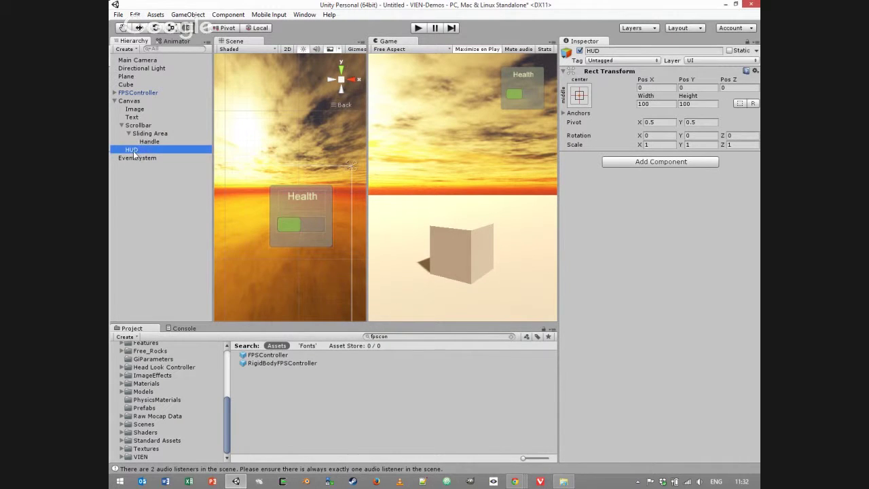
Step: Move HUD out of the Canvas to the hierarchy's root level and make the Canvas a child of HUD
{"action": "left_click_drag", "start_coordinate": [134, 150], "coordinate": [129, 81]}
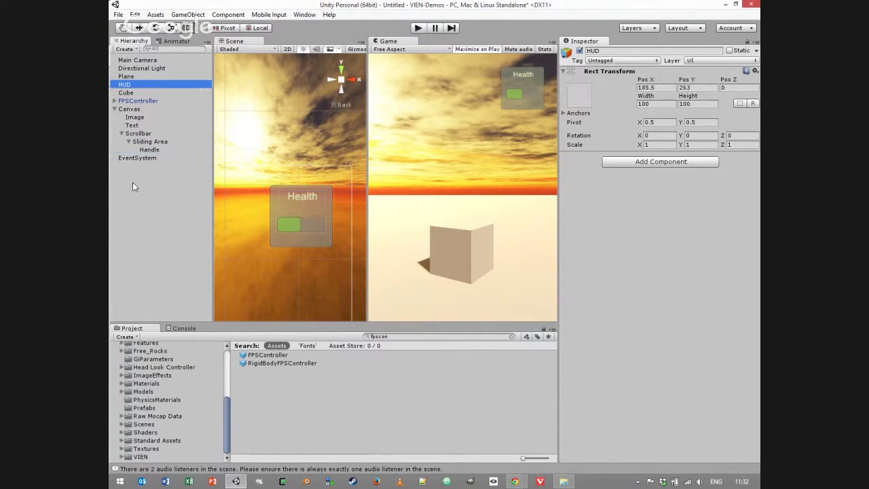
{"action": "left_click", "coordinate": [123, 111]}
{"action": "left_click_drag", "start_coordinate": [122, 112], "coordinate": [135, 87]}
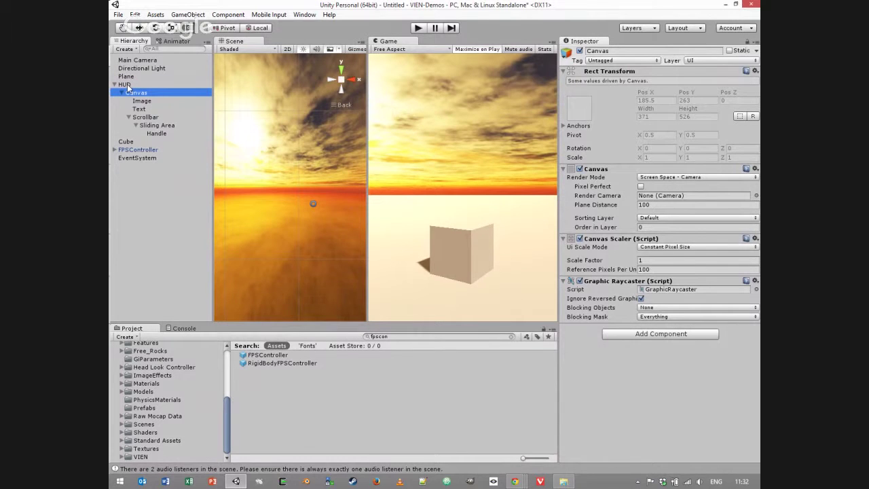
Step: Rename the Scrollbar object under the Canvas as HealthBar
{"action": "left_click", "coordinate": [149, 119]}
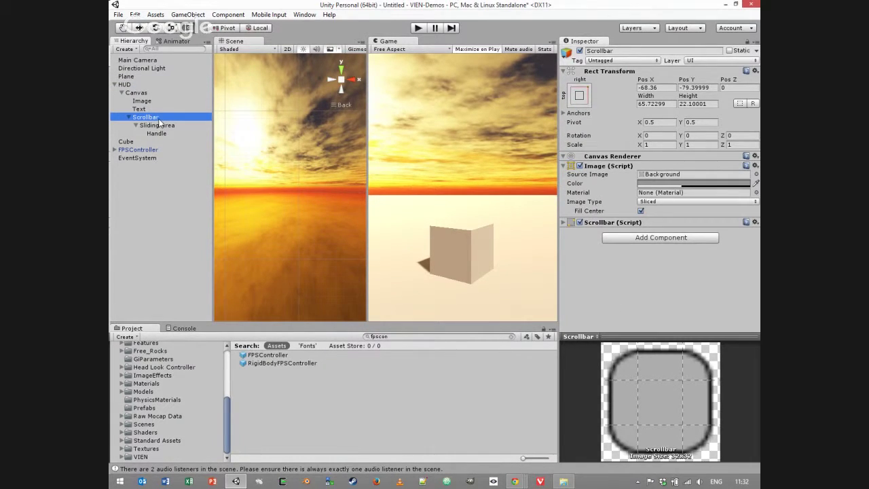
{"action": "left_click", "coordinate": [153, 118]}
{"action": "type", "text": "HealthBar"}
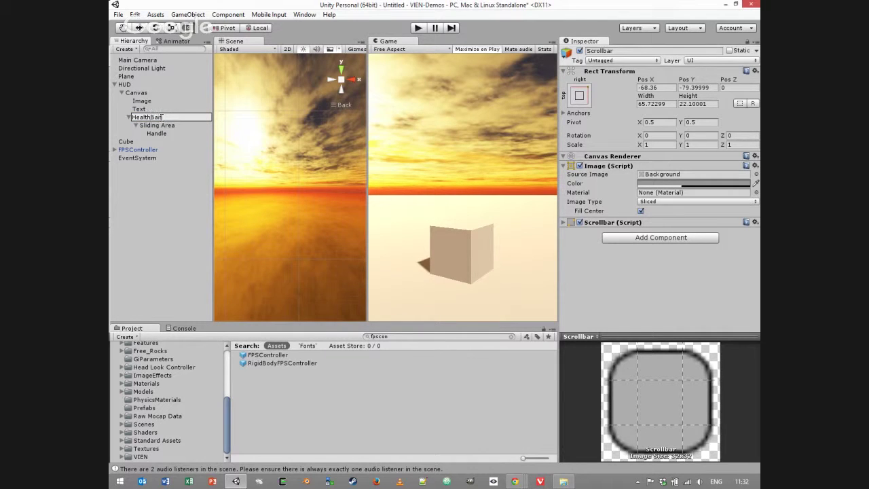
{"action": "key", "text": "Return"}
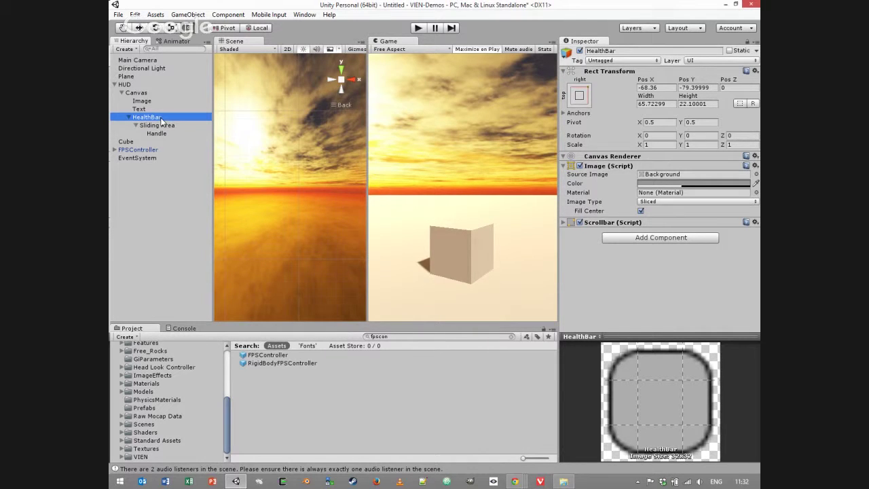
Step: Create a new C Sharp script named HUDBehavior and add it to the HUD object
{"action": "left_click", "coordinate": [125, 85]}
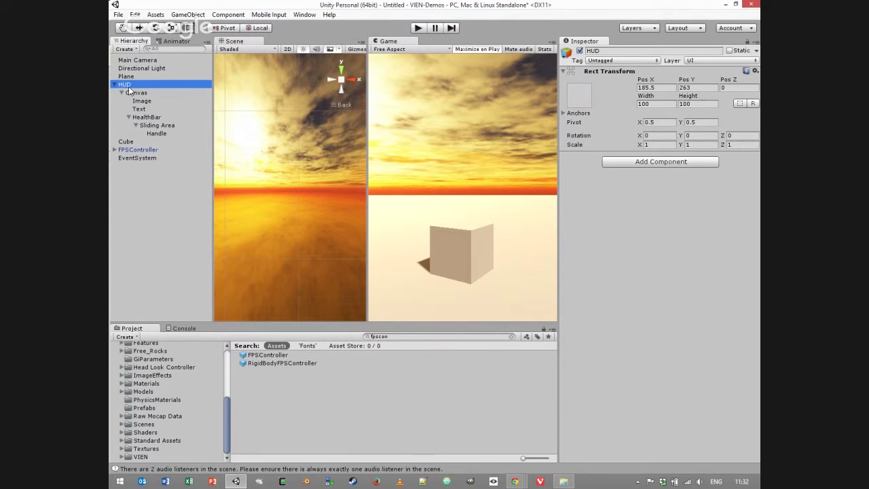
{"action": "left_click", "coordinate": [649, 163]}
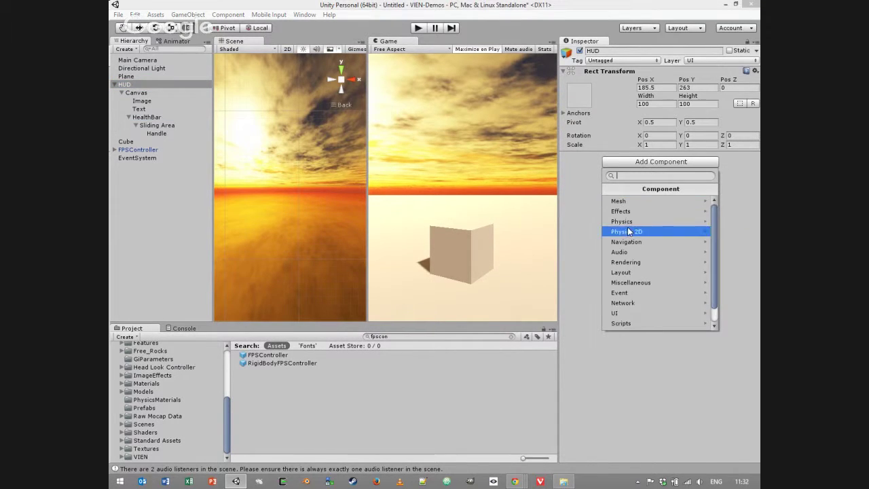
{"action": "scroll", "coordinate": [714, 304], "scroll_direction": "down", "scroll_amount": 1}
{"action": "scroll", "coordinate": [714, 309], "scroll_direction": "down", "scroll_amount": 1}
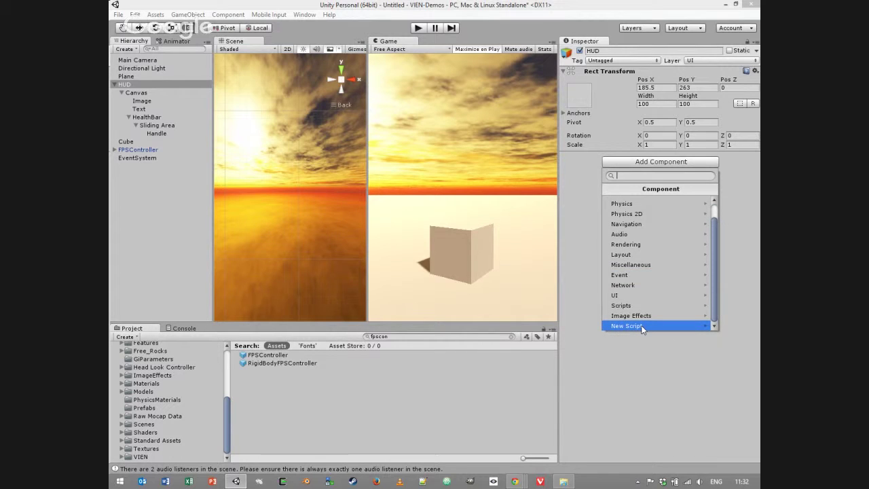
{"action": "left_click", "coordinate": [626, 326]}
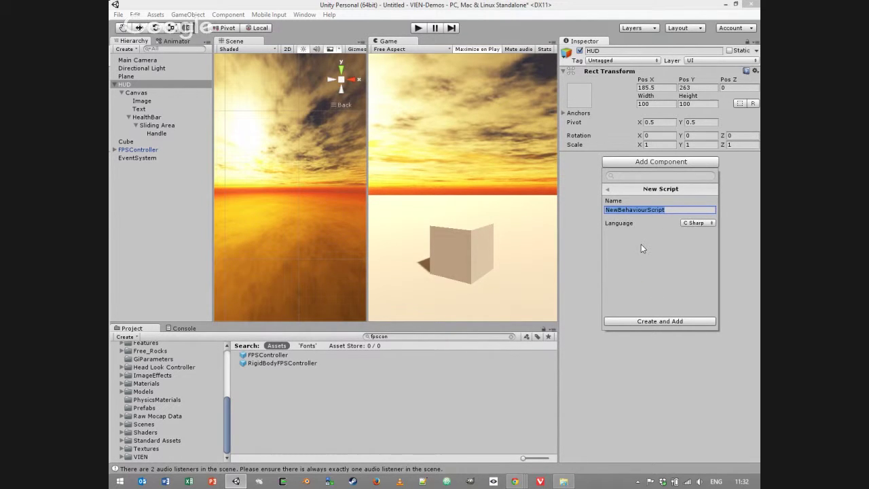
{"action": "type", "text": "HUDBehavior"}
{"action": "left_click", "coordinate": [649, 320]}
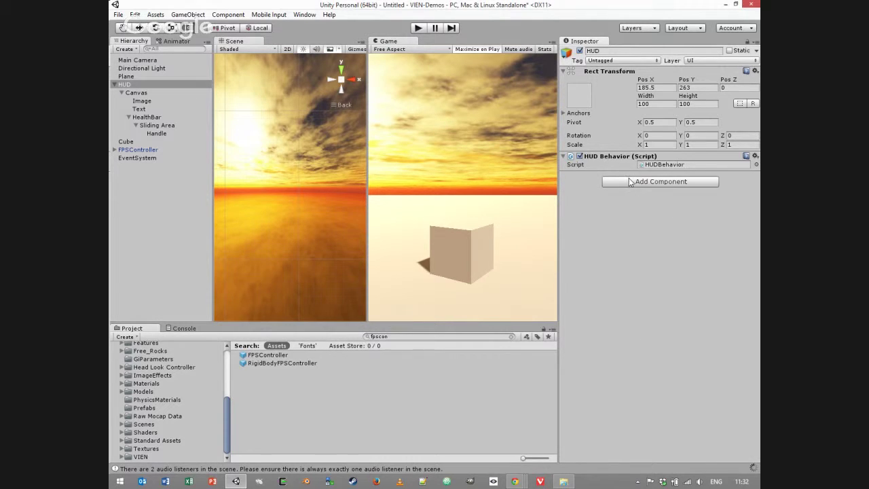
Step: Open the HUDBehavior script in Visual Studio and add an empty public SetHealth(float health) method between Start and Update
{"action": "double_click", "coordinate": [667, 164]}
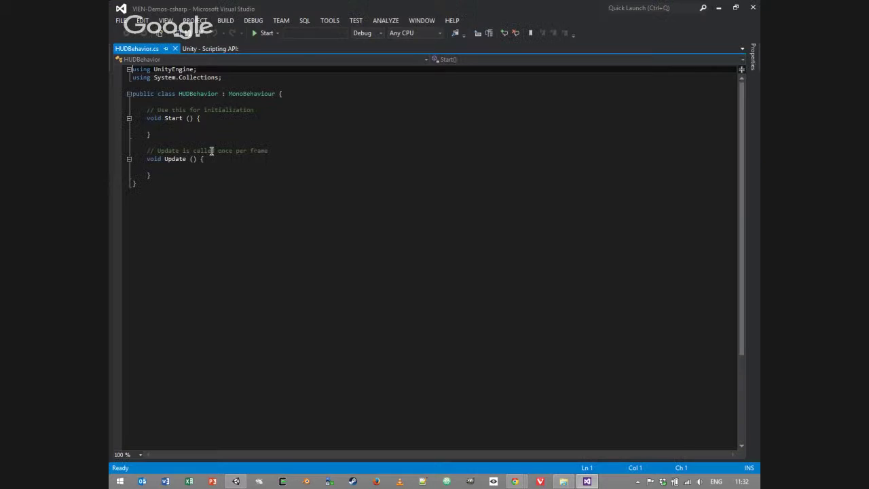
{"action": "left_click", "coordinate": [183, 134]}
{"action": "key", "text": "Return"}
{"action": "key", "text": "Return"}
{"action": "type", "text": "public "}
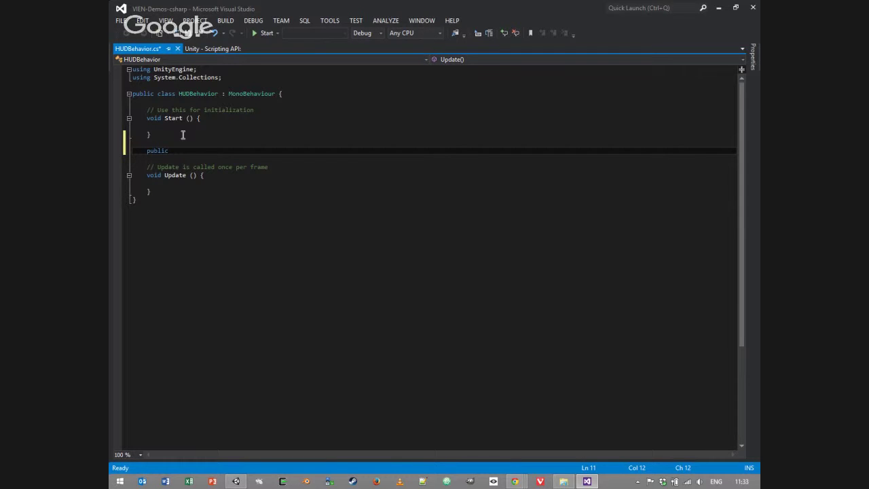
{"action": "type", "text": "SetHea"}
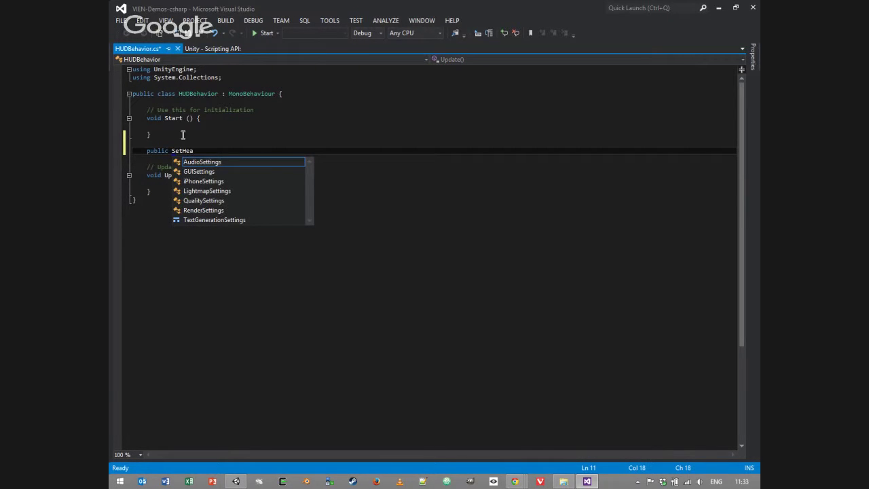
{"action": "type", "text": "lth(f"}
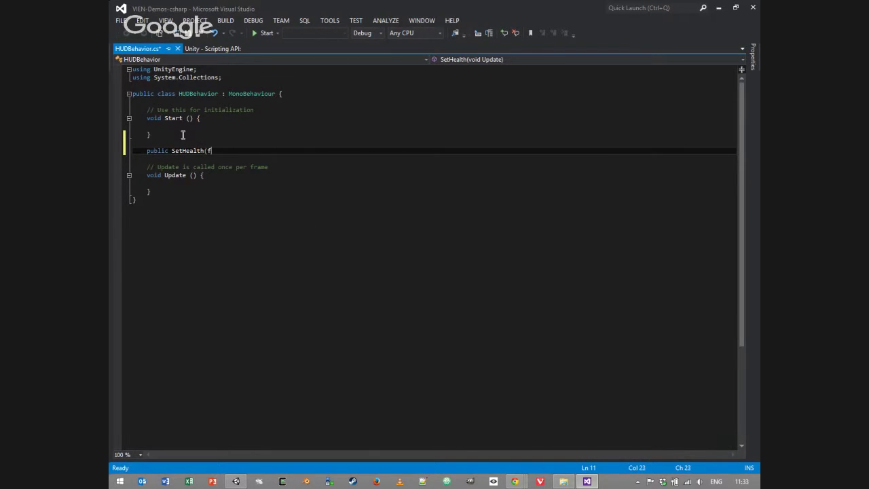
{"action": "type", "text": "loat health) {"}
{"action": "key", "text": "Return"}
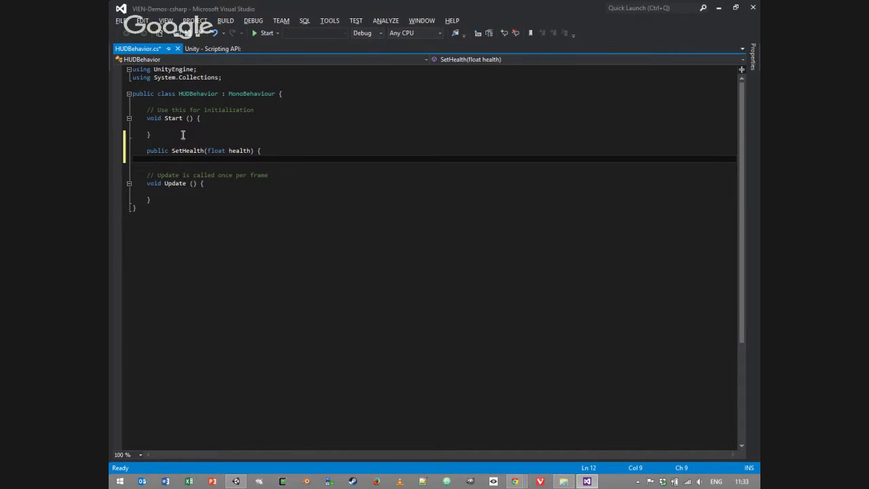
{"action": "type", "text": "}"}
{"action": "left_click", "coordinate": [272, 150]}
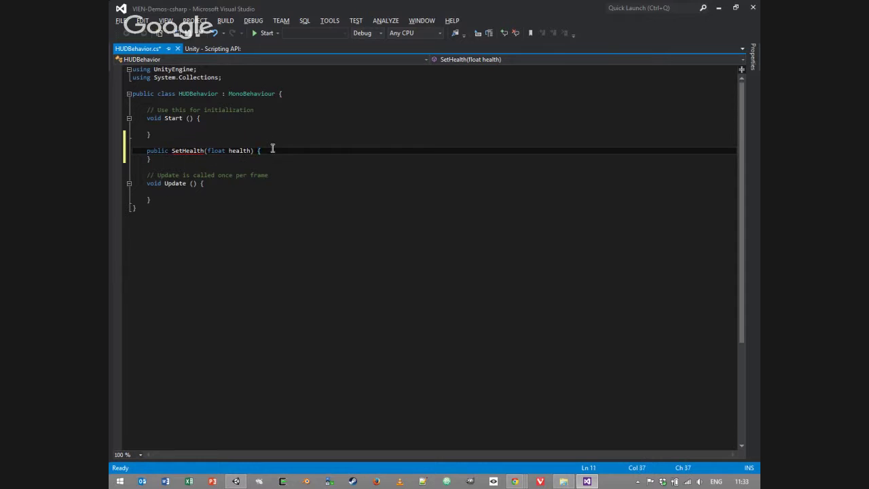
{"action": "scroll", "coordinate": [281, 163], "scroll_direction": "up", "scroll_amount": 4, "text": "ctrl"}
{"action": "scroll", "coordinate": [360, 191], "scroll_direction": "up", "scroll_amount": 1, "text": "ctrl"}
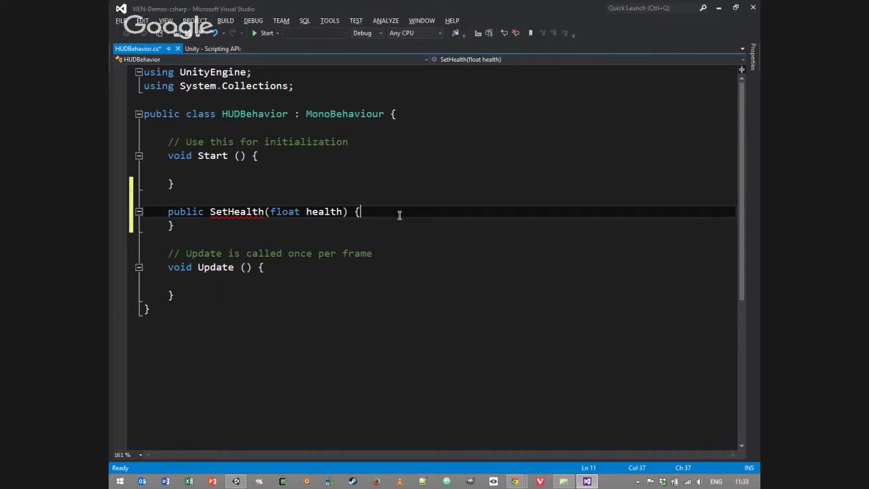
{"action": "key", "text": "Return"}
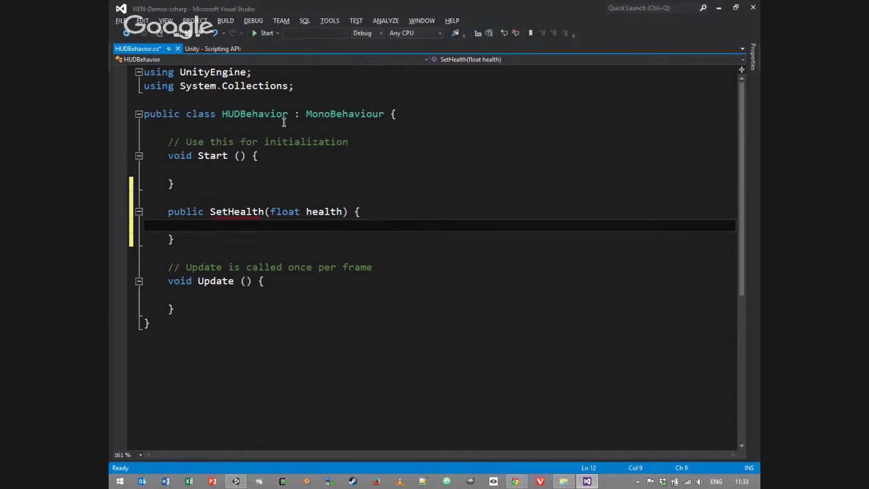
Step: Declare a private GameObject field named healthbar at the beginning of the HUDBehavior class
{"action": "left_click", "coordinate": [283, 127]}
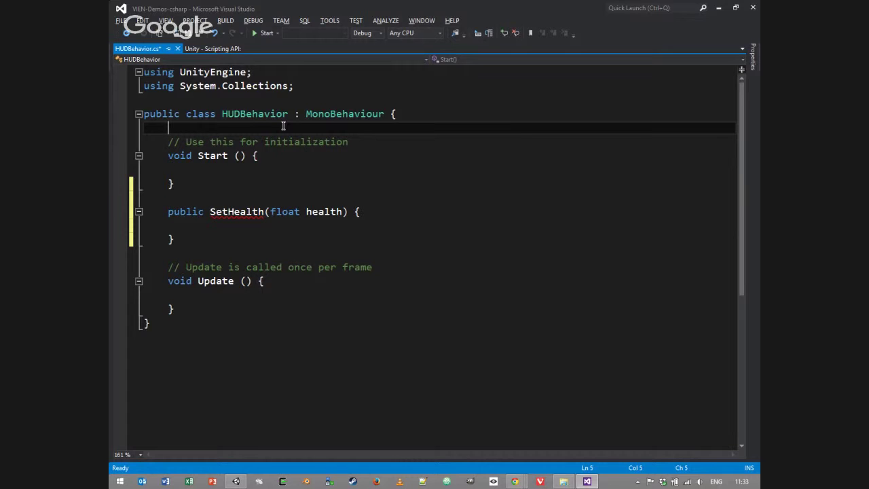
{"action": "key", "text": "Return"}
{"action": "key", "text": "Return"}
{"action": "key", "text": "Up"}
{"action": "type", "text": "privfa"}
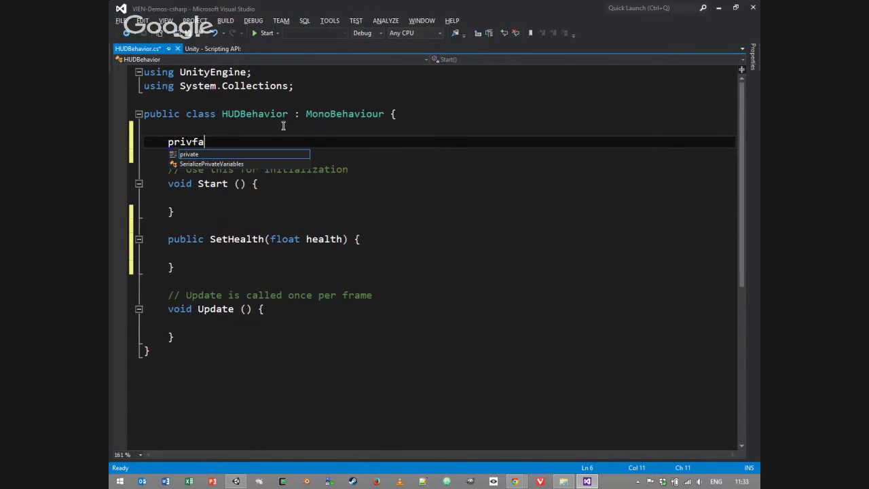
{"action": "key", "text": "BackSpace"}
{"action": "key", "text": "BackSpace"}
{"action": "type", "text": "ate "}
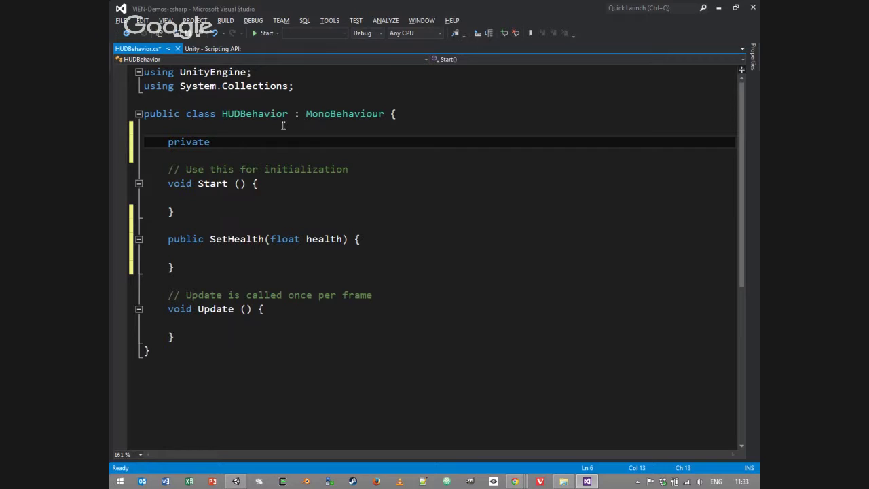
{"action": "type", "text": "GameObject healthbar;"}
Step: Declare a private Scrollbar field named healthscroller below the healthbar field
{"action": "key", "text": "Return"}
{"action": "type", "text": "private "}
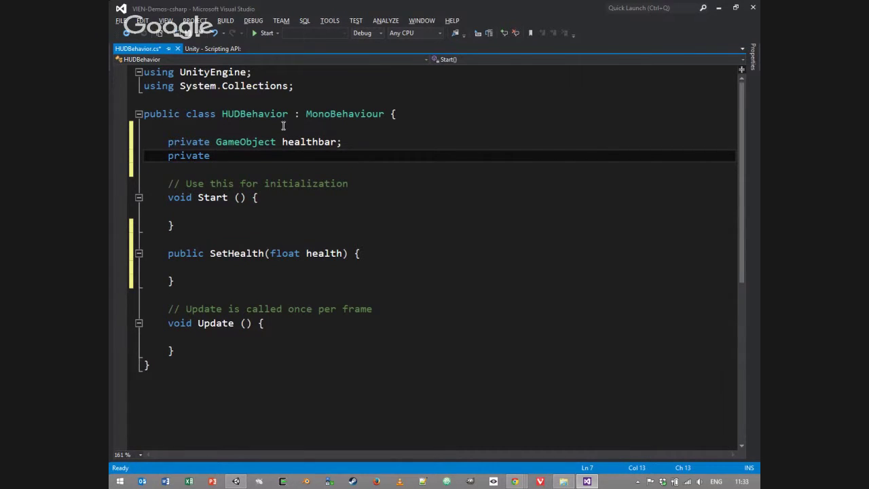
{"action": "type", "text": "Scroll"}
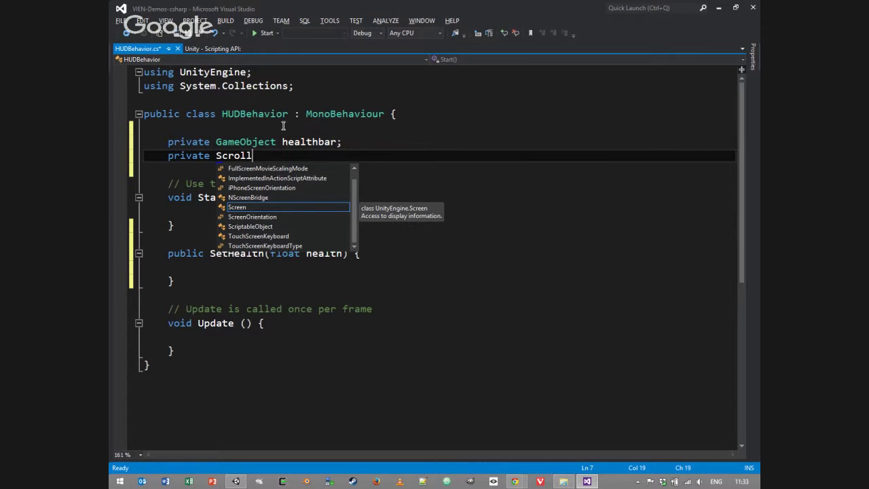
{"action": "type", "text": "bar he"}
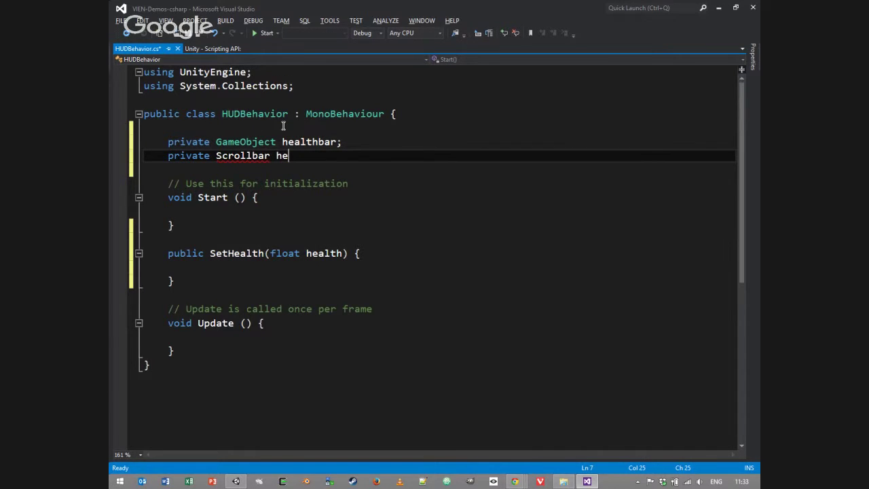
{"action": "type", "text": "alth"}
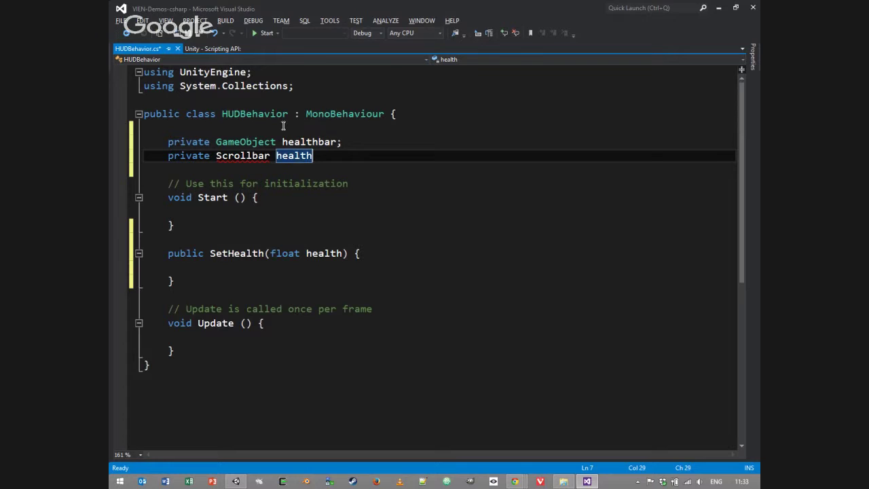
{"action": "type", "text": "scoll"}
{"action": "key", "text": "BackSpace"}
{"action": "key", "text": "BackSpace"}
{"action": "key", "text": "BackSpace"}
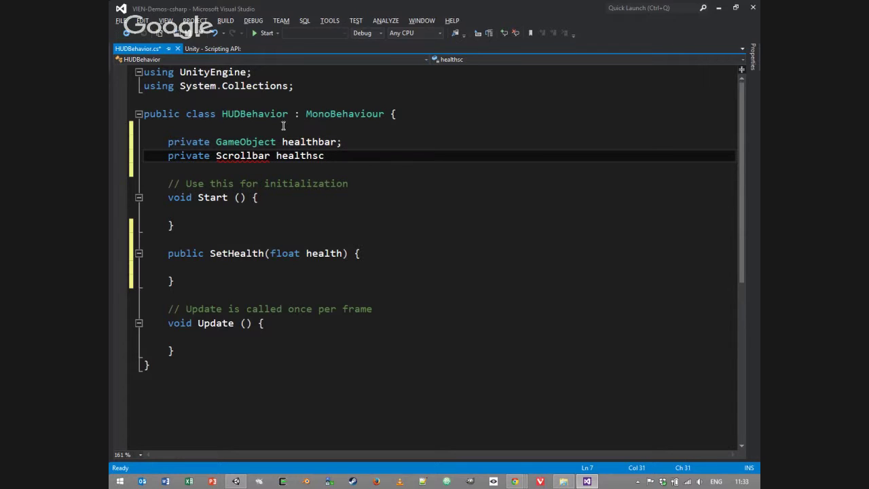
{"action": "type", "text": "roller;"}
Step: Add a using directive for UnityEngine.UI below the UnityEngine one
{"action": "left_click", "coordinate": [291, 76]}
{"action": "key", "text": "Return"}
{"action": "type", "text": "using "}
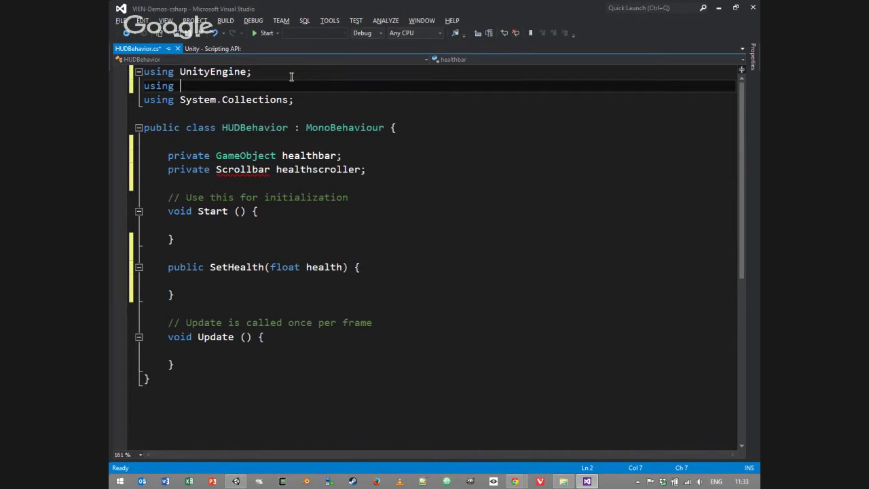
{"action": "type", "text": "UnityEn"}
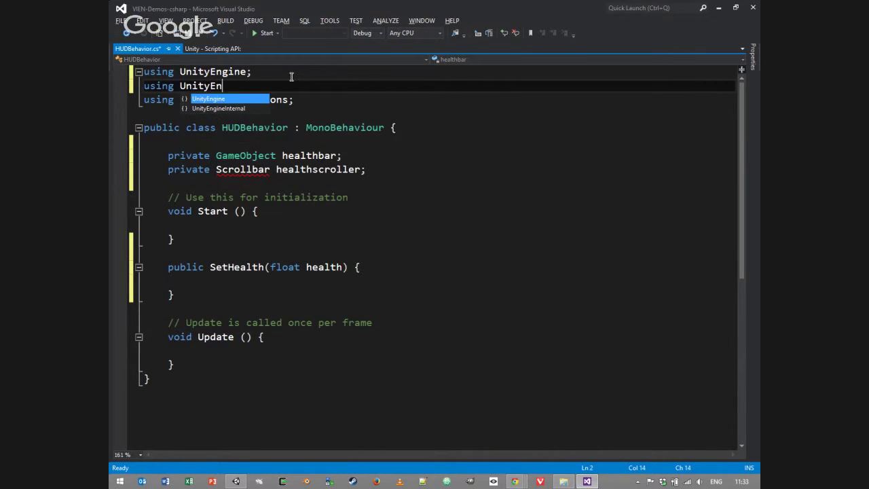
{"action": "type", "text": "gine.UI;"}
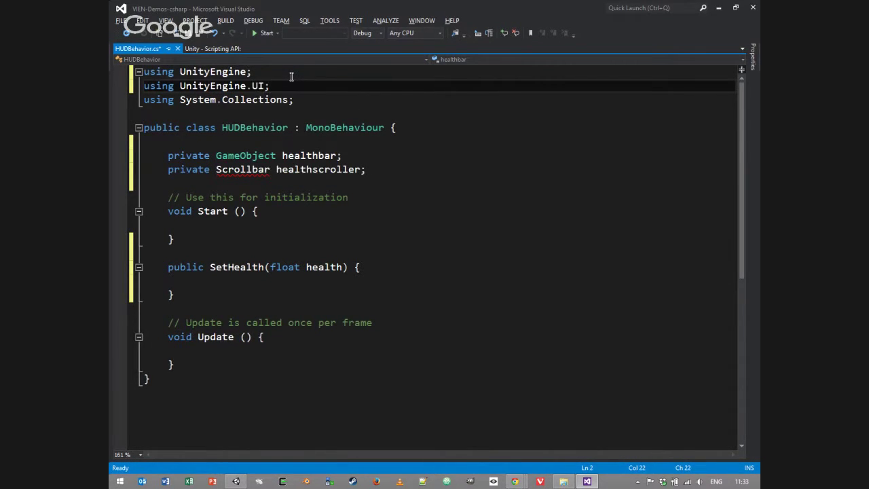
Step: Give the SetHealth method a void return type
{"action": "left_click", "coordinate": [316, 170]}
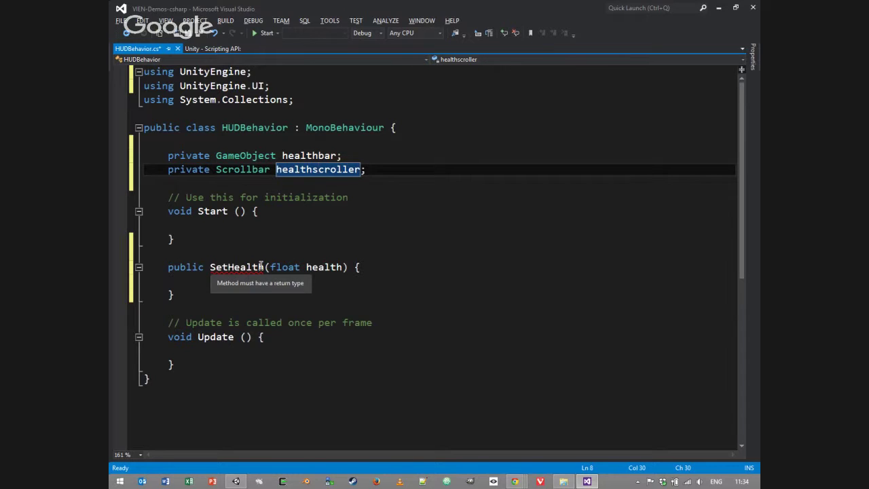
{"action": "left_click", "coordinate": [210, 267]}
{"action": "type", "text": "void"}
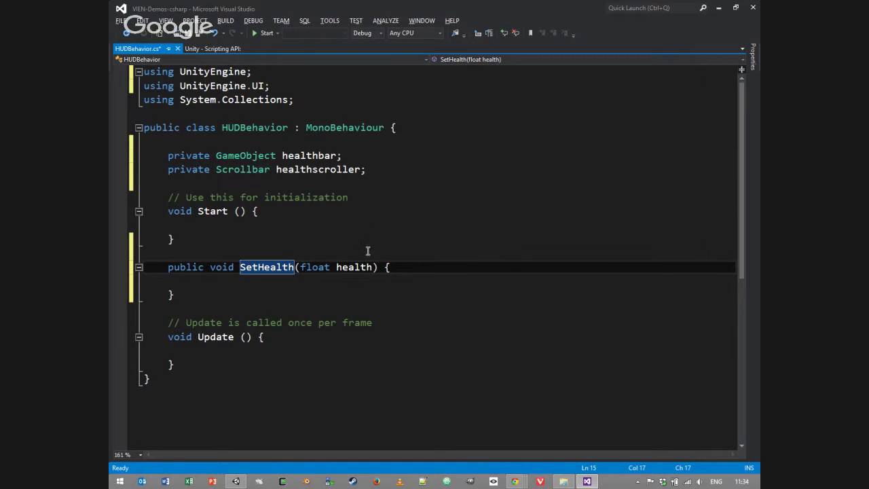
Step: In Start, assign healthbar the result of GameObject.Find("Health")
{"action": "left_click", "coordinate": [269, 218]}
{"action": "key", "text": "Return"}
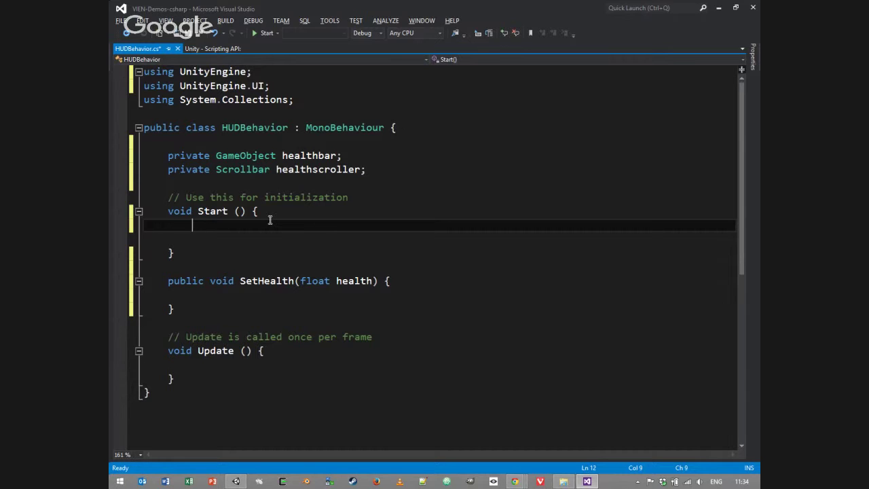
{"action": "type", "text": "healthbar = GameObject."}
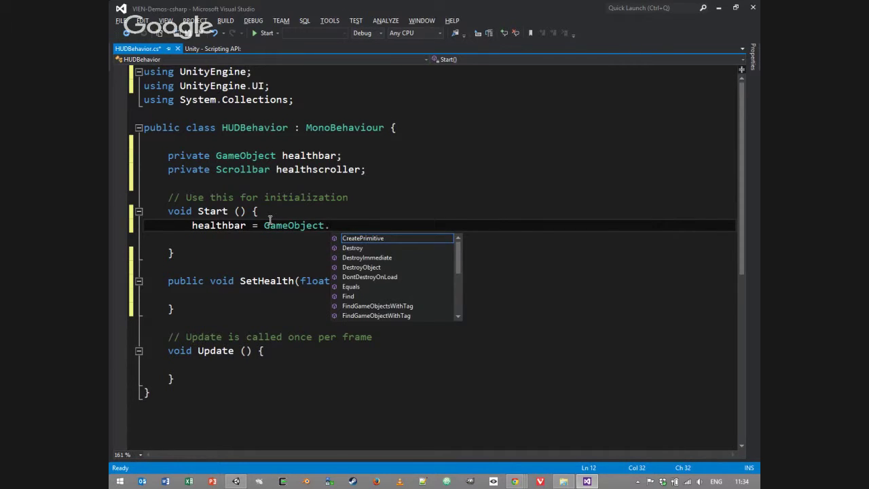
{"action": "type", "text": "Find(\"Health\");"}
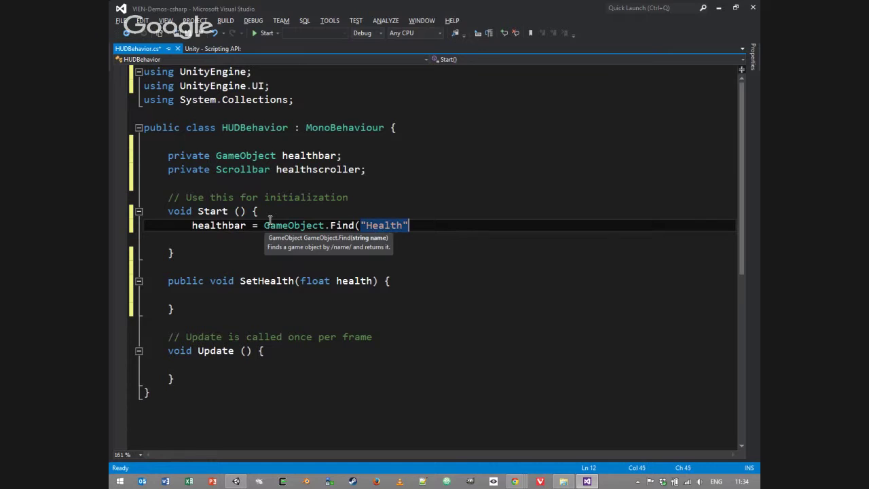
{"action": "key", "text": "Return"}
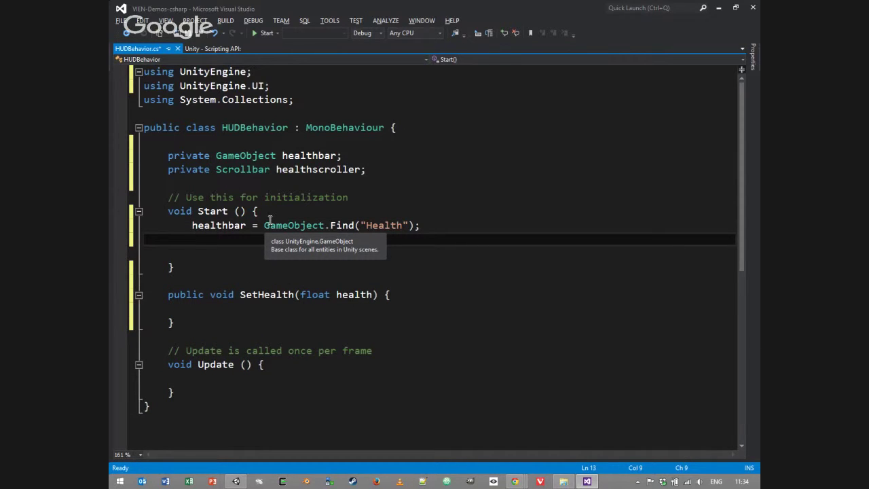
Step: Below the healthbar assignment in Start, set healthscroller to healthbar.GetComponent<Scrollbar>()
{"action": "type", "text": "healthscr"}
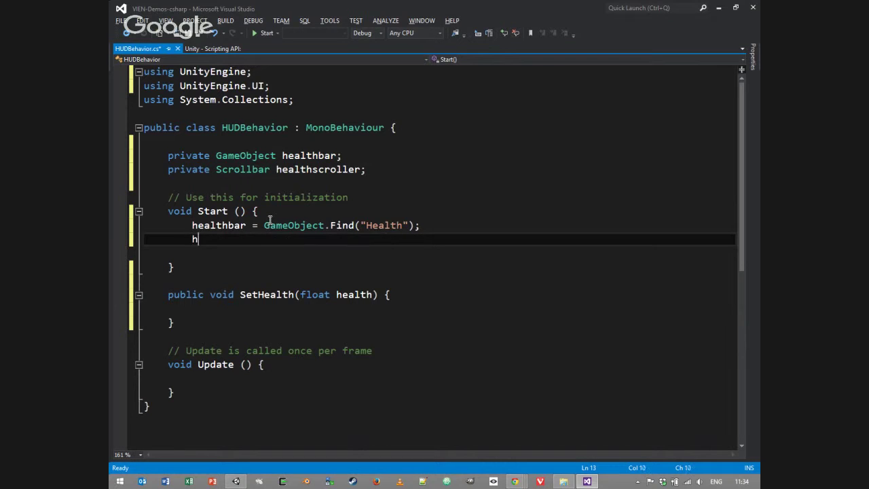
{"action": "type", "text": "er ="}
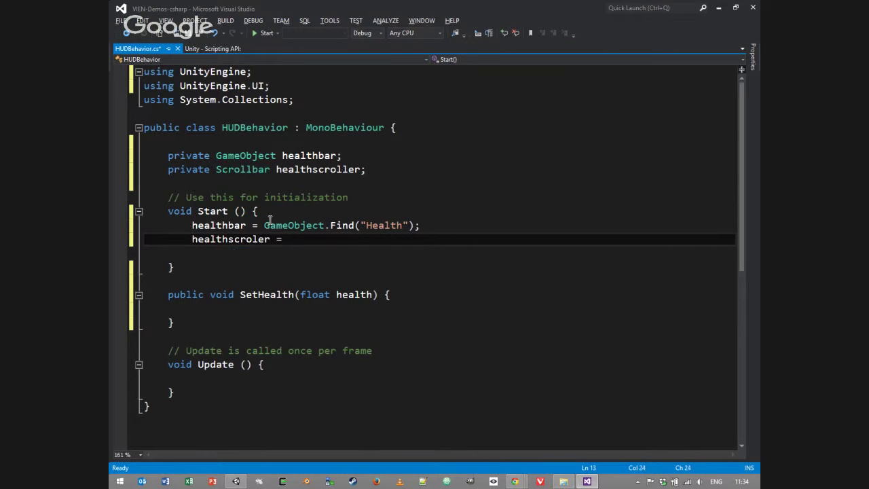
{"action": "key", "text": "BackSpace"}
{"action": "key", "text": "BackSpace"}
{"action": "key", "text": "BackSpace"}
{"action": "key", "text": "BackSpace"}
{"action": "type", "text": "ler = healthbar."}
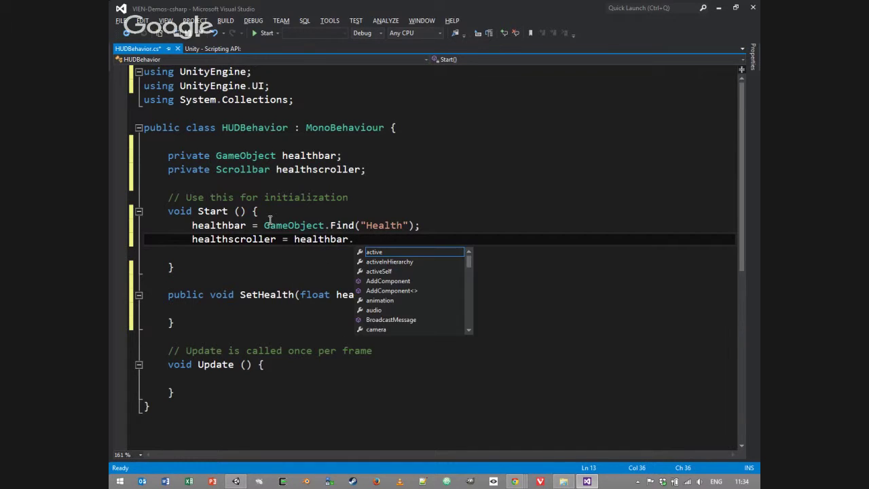
{"action": "type", "text": "GetCom"}
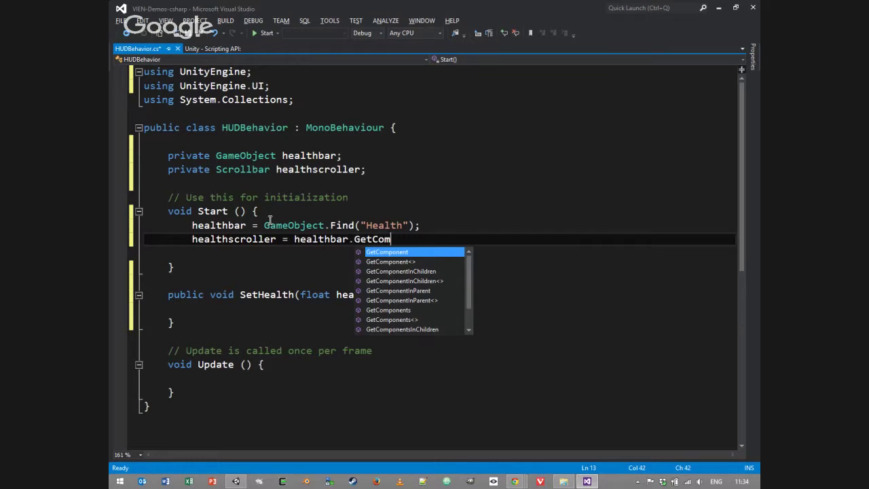
{"action": "type", "text": "ponent"}
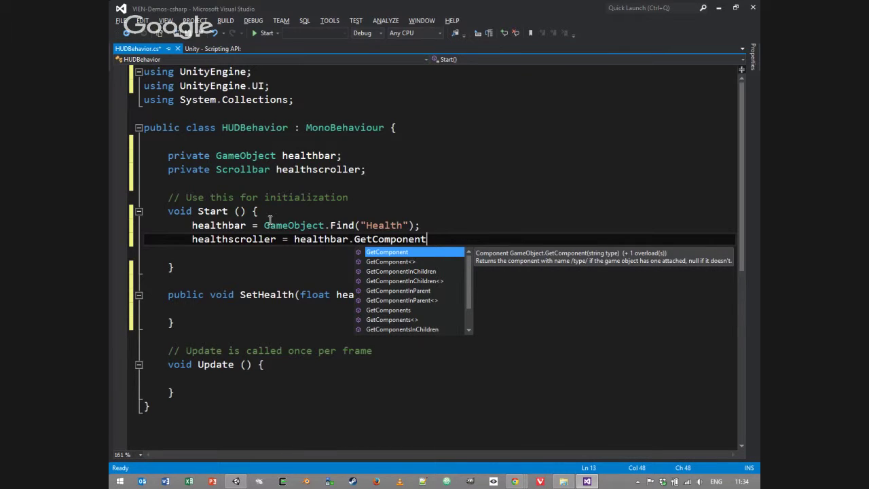
{"action": "type", "text": "<"}
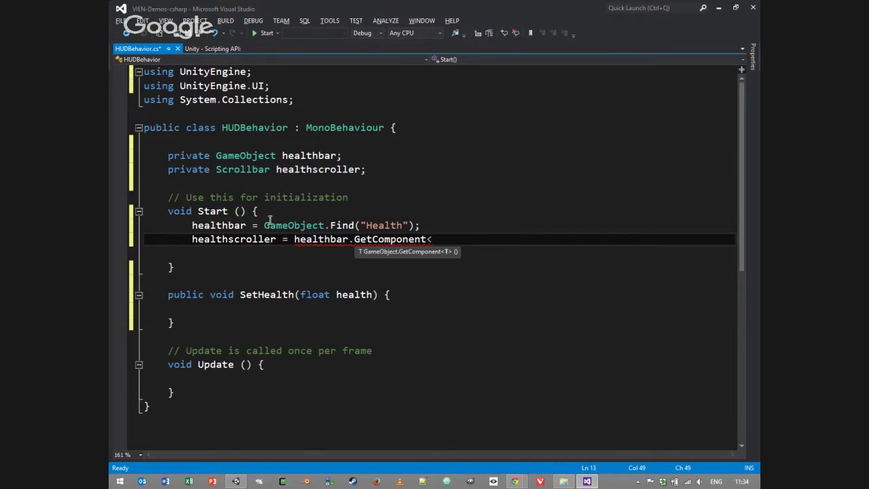
{"action": "type", "text": "S"}
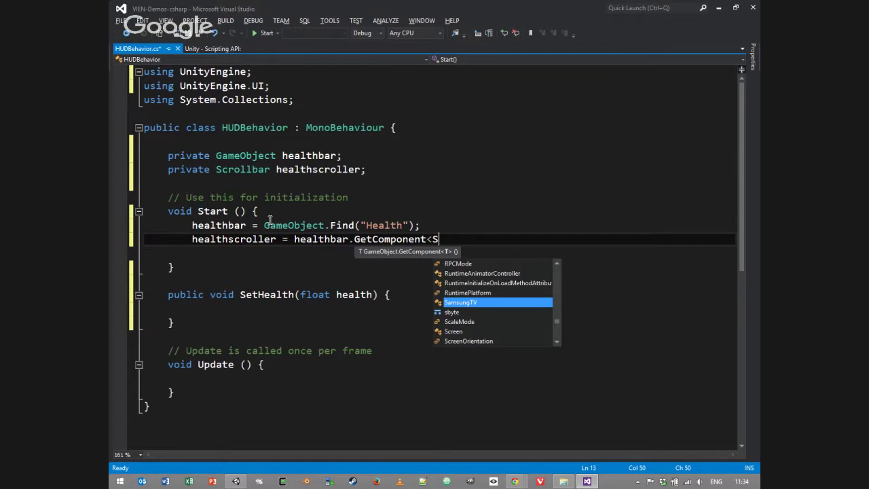
{"action": "type", "text": "crollbar>();"}
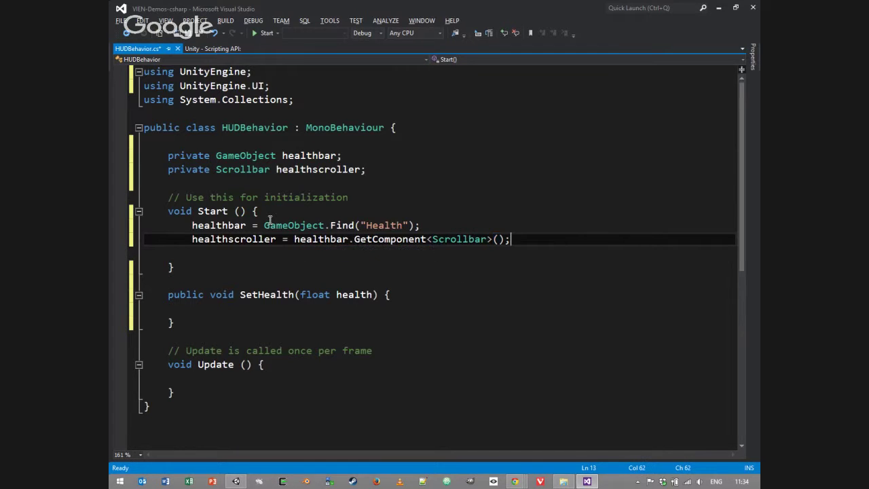
{"action": "left_click", "coordinate": [329, 184]}
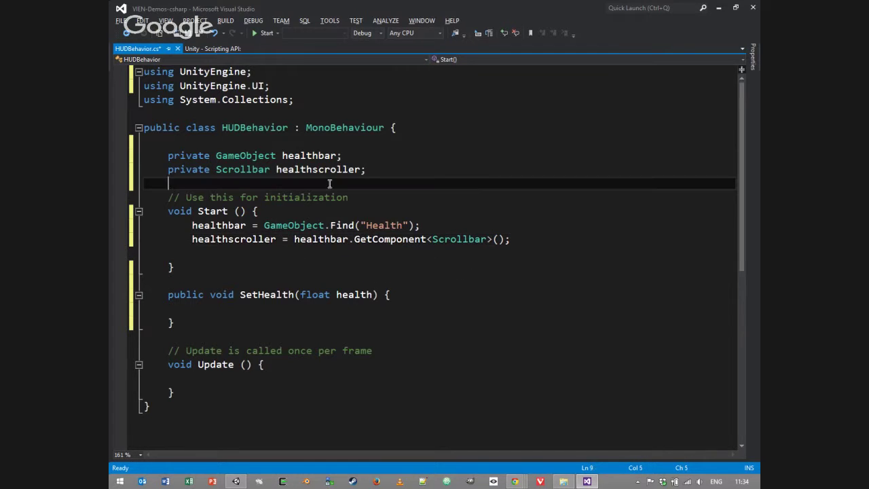
{"action": "double_click", "coordinate": [229, 241]}
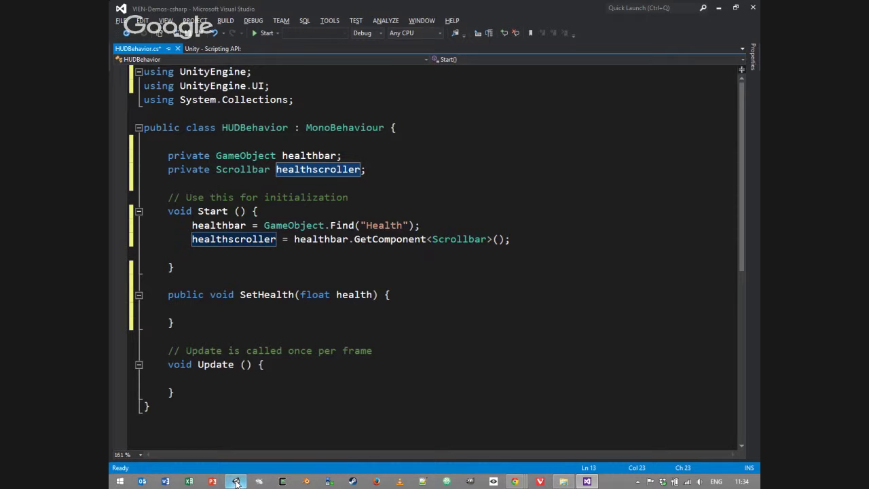
Step: Switch to Unity and expand the Scrollbar component of the HealthBar object to examine its settings
{"action": "left_click", "coordinate": [236, 481]}
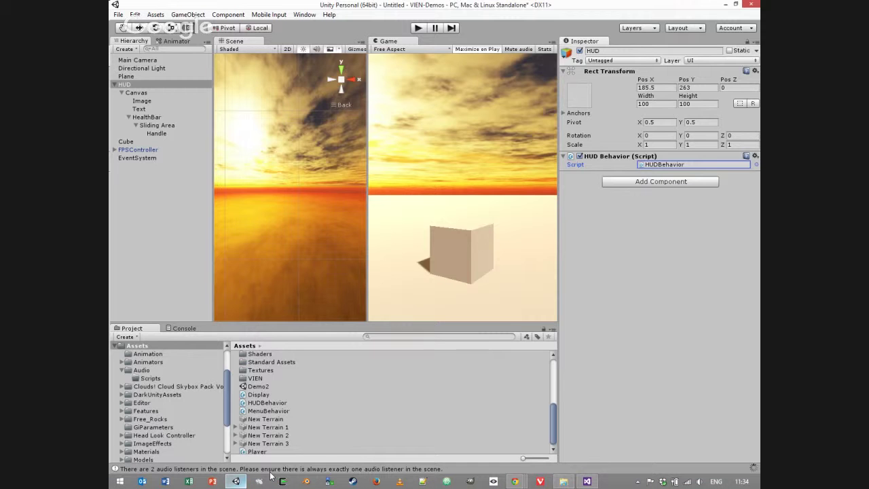
{"action": "left_click", "coordinate": [147, 117]}
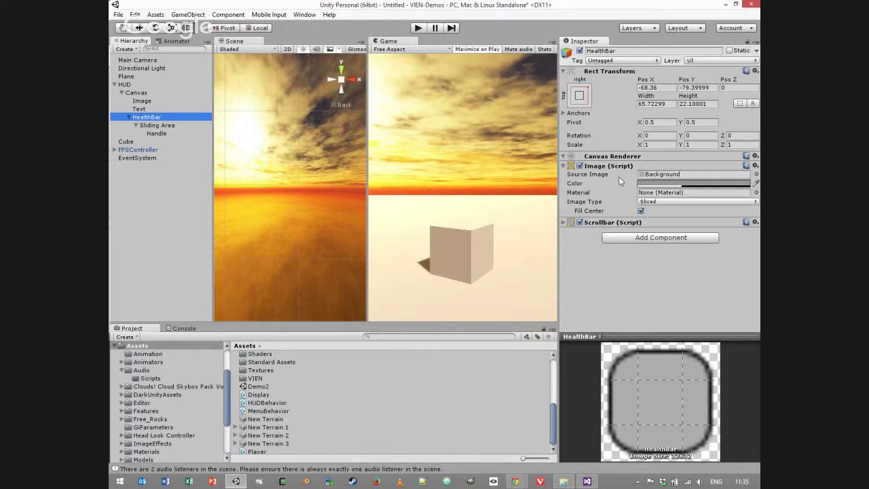
{"action": "left_click", "coordinate": [563, 223]}
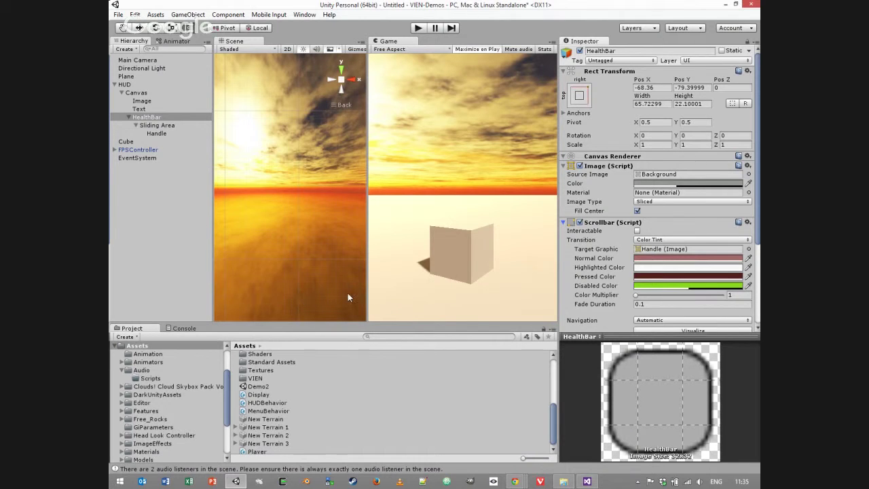
Step: Return to Visual Studio and save the HUDBehavior script
{"action": "key", "text": "alt+Tab"}
{"action": "left_click", "coordinate": [276, 269]}
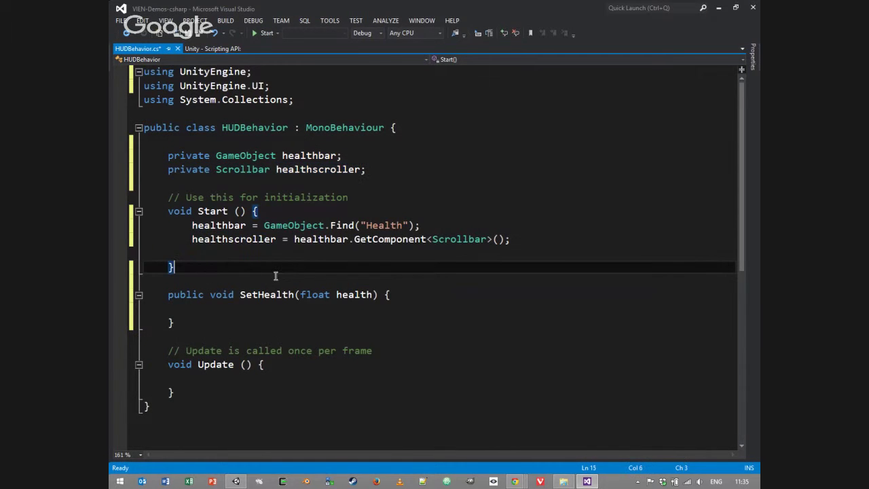
{"action": "key", "text": "ctrl+s"}
Step: Start a statement in the empty SetHealth body that accesses a member of healthscroller
{"action": "left_click", "coordinate": [186, 311]}
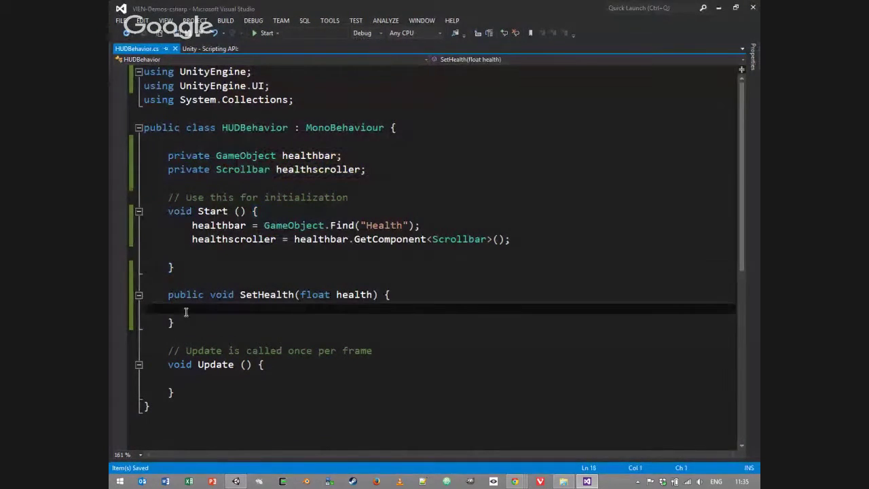
{"action": "type", "text": "health"}
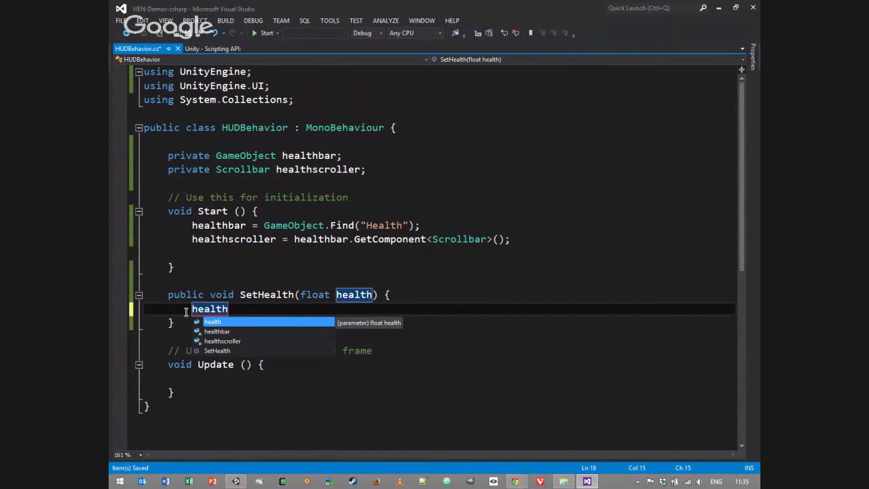
{"action": "type", "text": "scroller."}
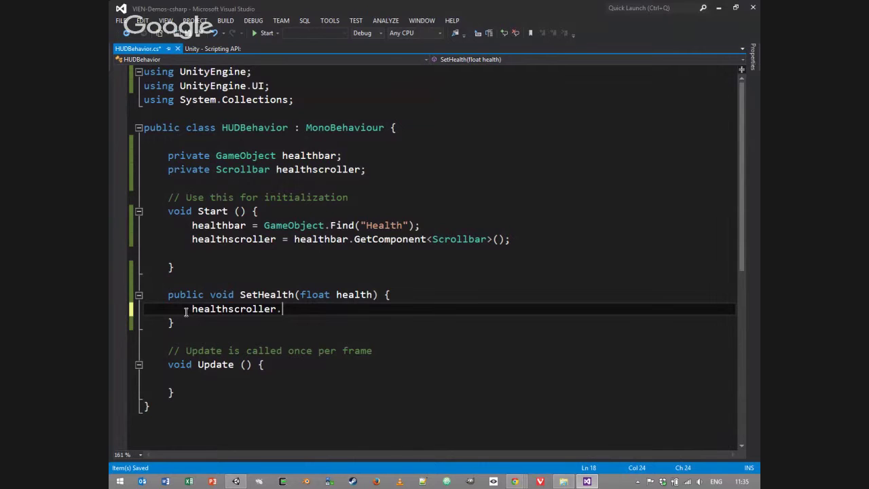
{"action": "type", "text": "set"}
{"action": "key", "text": "BackSpace"}
{"action": "key", "text": "BackSpace"}
{"action": "key", "text": "BackSpace"}
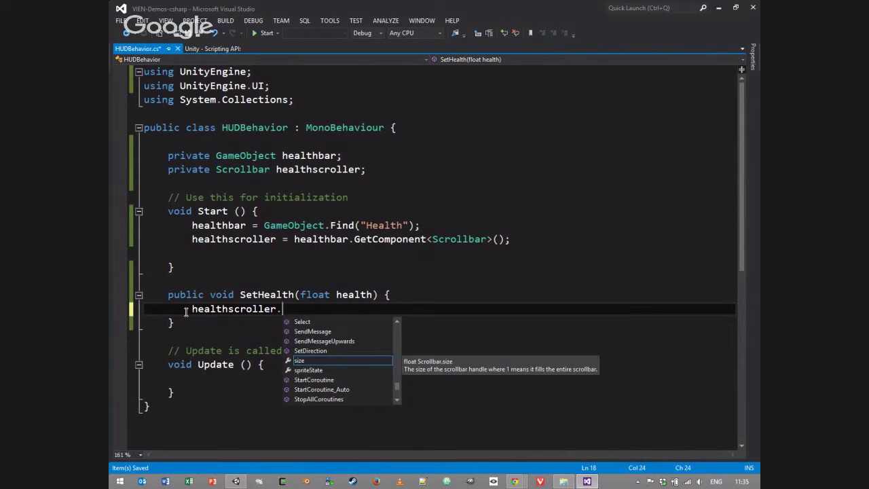
{"action": "type", "text": "SetSize"}
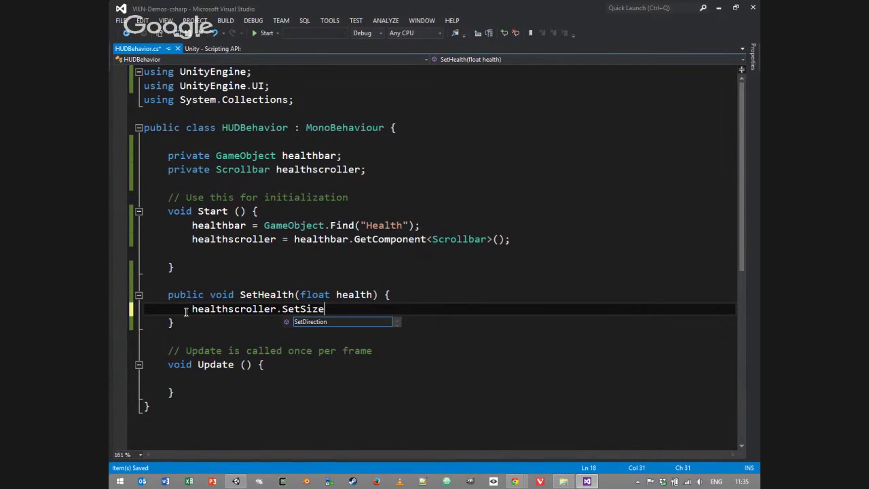
{"action": "key", "text": "BackSpace"}
{"action": "key", "text": "BackSpace"}
{"action": "key", "text": "BackSpace"}
{"action": "key", "text": "BackSpace"}
{"action": "key", "text": "BackSpace"}
{"action": "key", "text": "BackSpace"}
{"action": "key", "text": "BackSpace"}
Step: Continue the healthscroller statement in SetHealth as an assignment to its size property
{"action": "type", "text": "size"}
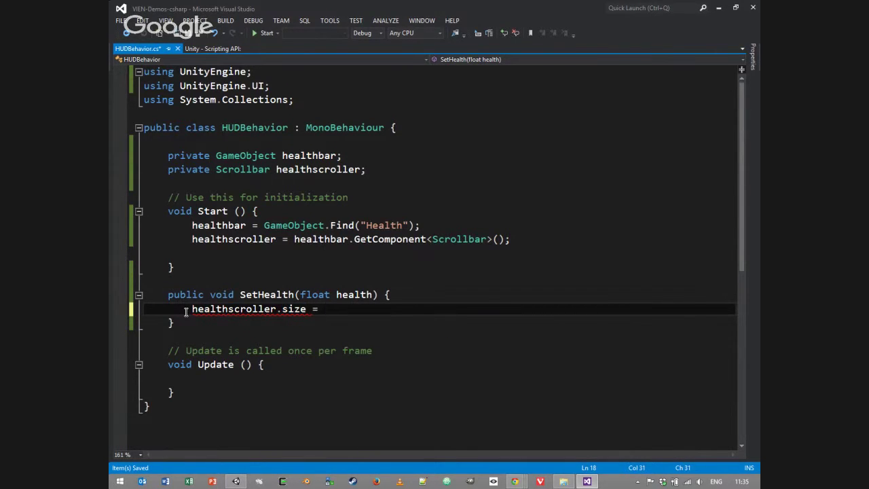
Step: Complete the SetHealth assignment so healthscroller.size equals health, and switch to Unity to inspect the HUD object
{"action": "type", "text": " = health;"}
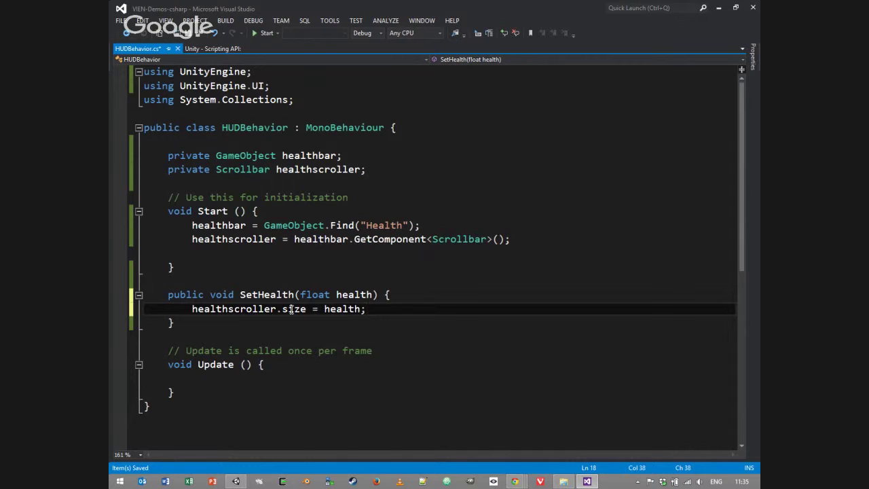
{"action": "left_click", "coordinate": [236, 481]}
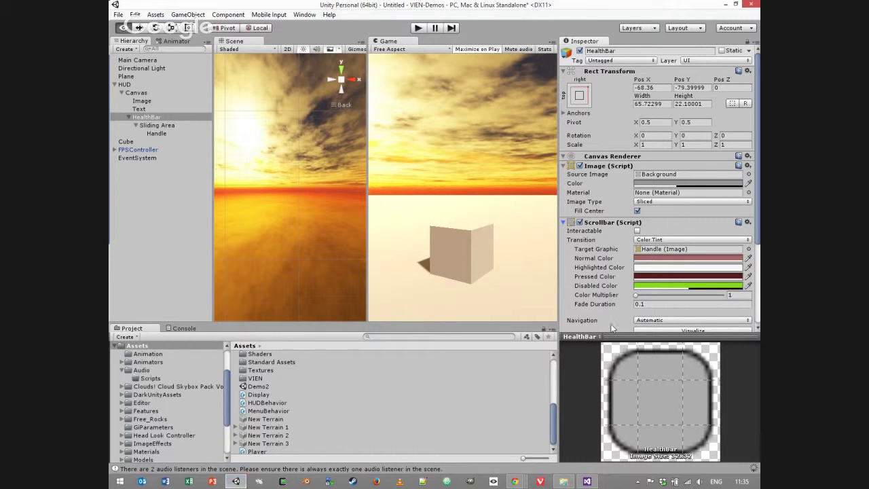
{"action": "left_click", "coordinate": [125, 85]}
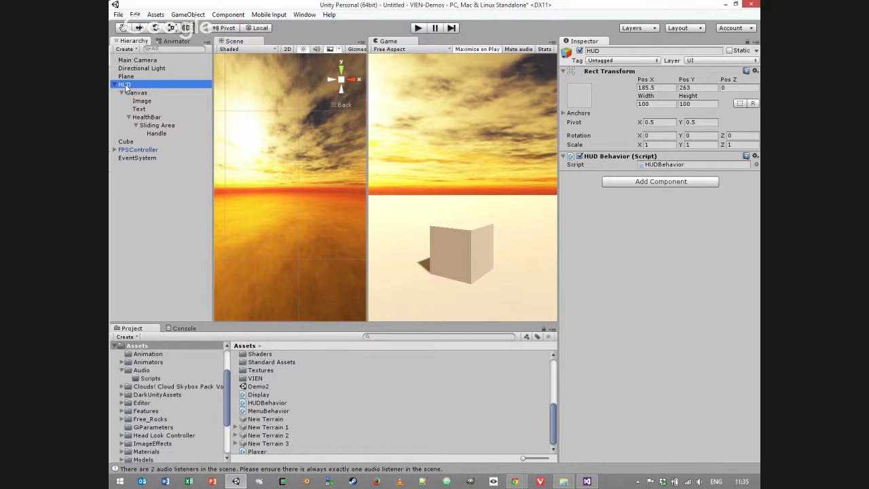
Step: Create a new C Sharp script component named PlayerBehavior on the FPSController object
{"action": "left_click", "coordinate": [135, 149]}
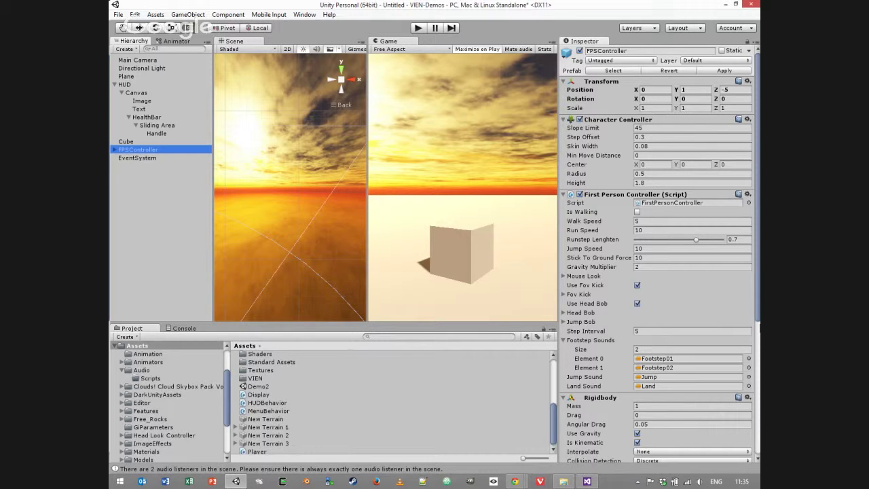
{"action": "scroll", "coordinate": [748, 330], "scroll_direction": "down", "scroll_amount": 3}
{"action": "scroll", "coordinate": [679, 271], "scroll_direction": "down", "scroll_amount": 5}
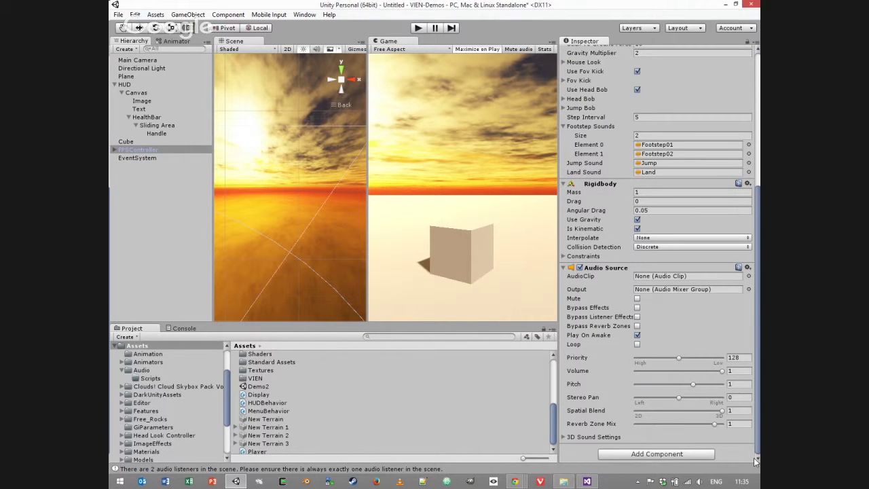
{"action": "left_click", "coordinate": [660, 455]}
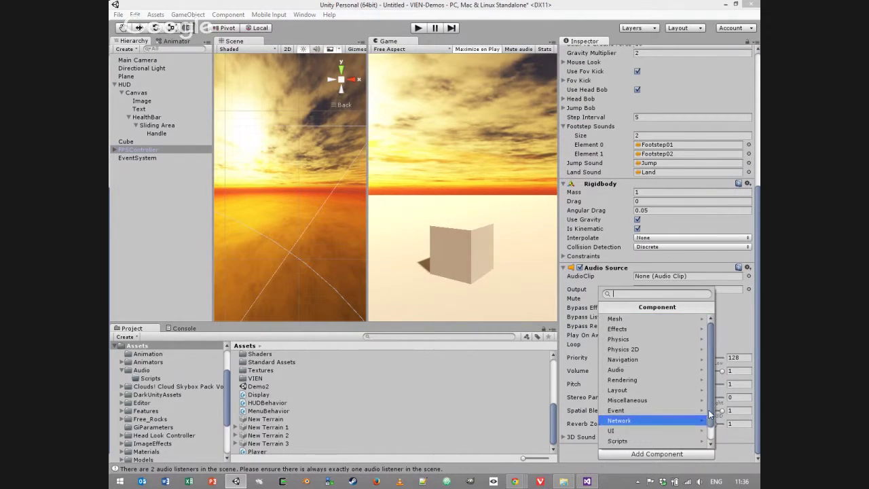
{"action": "scroll", "coordinate": [659, 441], "scroll_direction": "down", "scroll_amount": 2}
{"action": "left_click", "coordinate": [659, 444]}
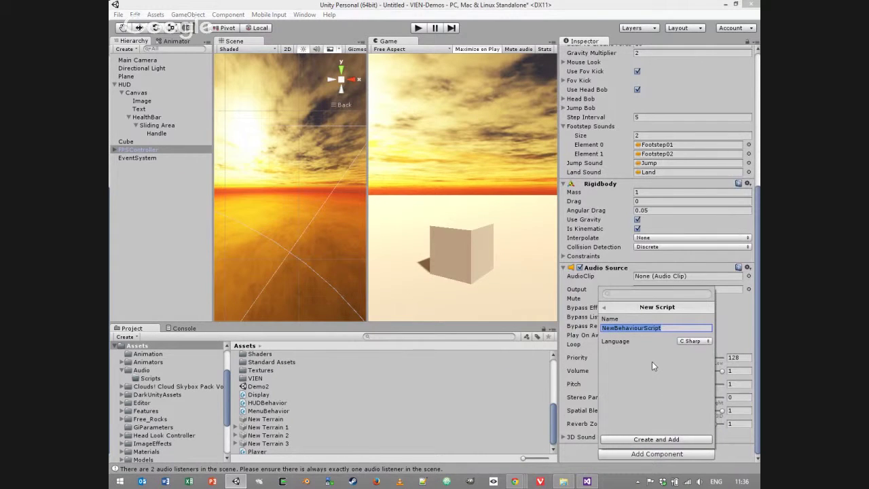
{"action": "type", "text": "PlayerBehavior"}
{"action": "left_click", "coordinate": [666, 439]}
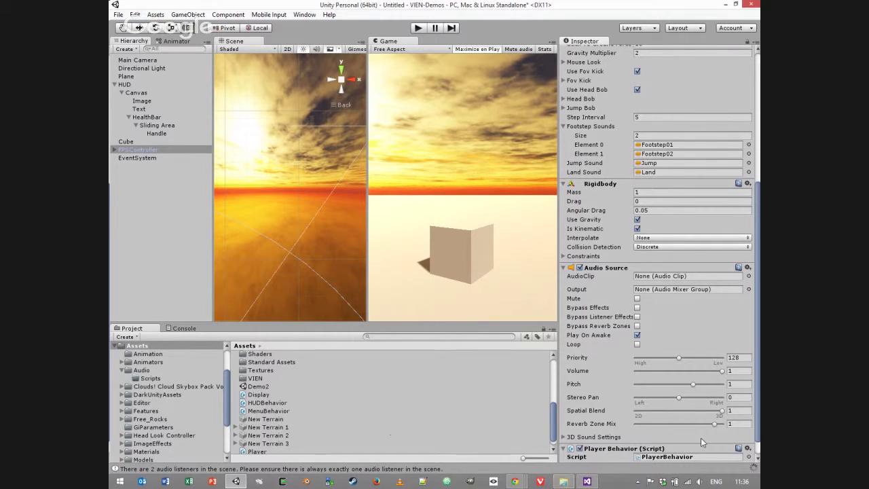
Step: Open the PlayerBehavior script in Visual Studio and reload the externally modified solution
{"action": "scroll", "coordinate": [657, 451], "scroll_direction": "down", "scroll_amount": 1}
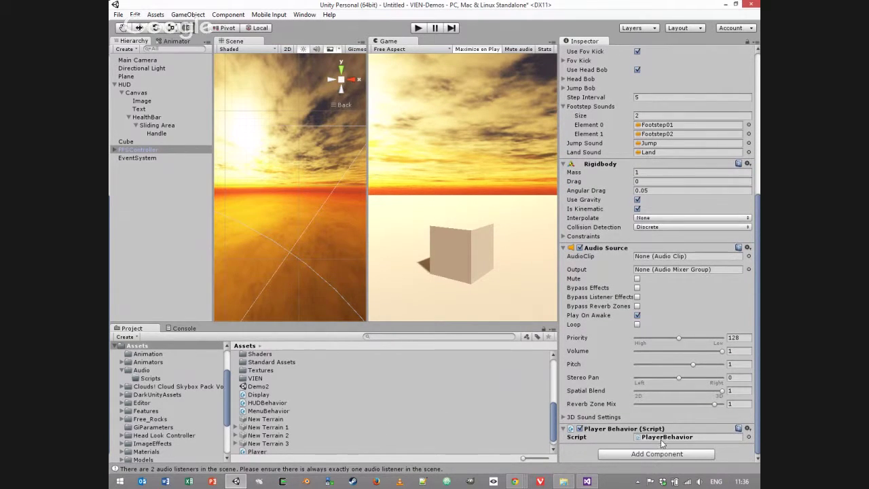
{"action": "double_click", "coordinate": [658, 439]}
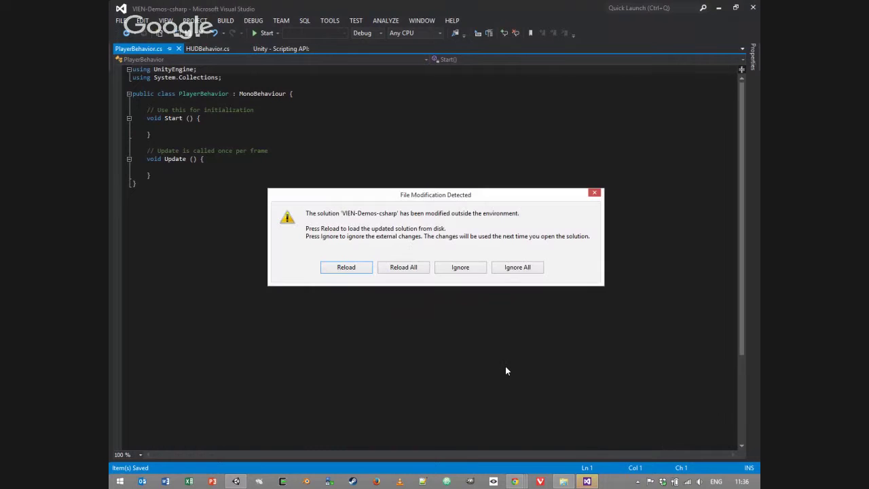
{"action": "left_click", "coordinate": [403, 268]}
{"action": "left_click", "coordinate": [469, 270]}
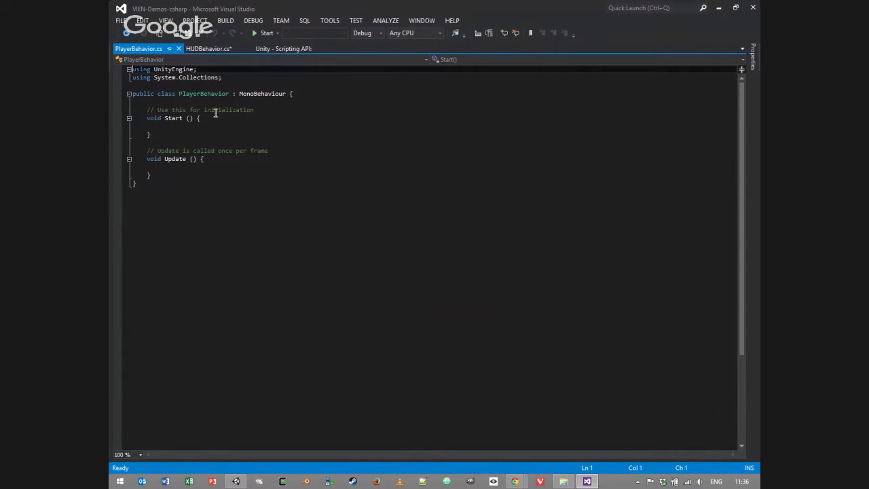
Step: Declare a public GameObject variable named hud at the start of the PlayerBehavior class
{"action": "left_click", "coordinate": [211, 103]}
{"action": "scroll", "coordinate": [211, 103], "scroll_direction": "up", "scroll_amount": 7, "text": "ctrl"}
{"action": "key", "text": "Return"}
{"action": "key", "text": "Return"}
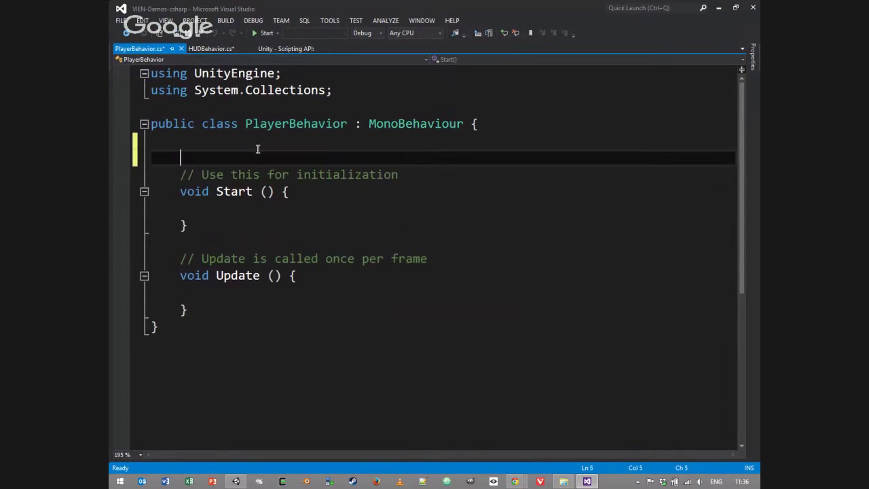
{"action": "left_click", "coordinate": [208, 158]}
{"action": "type", "text": "public Game"}
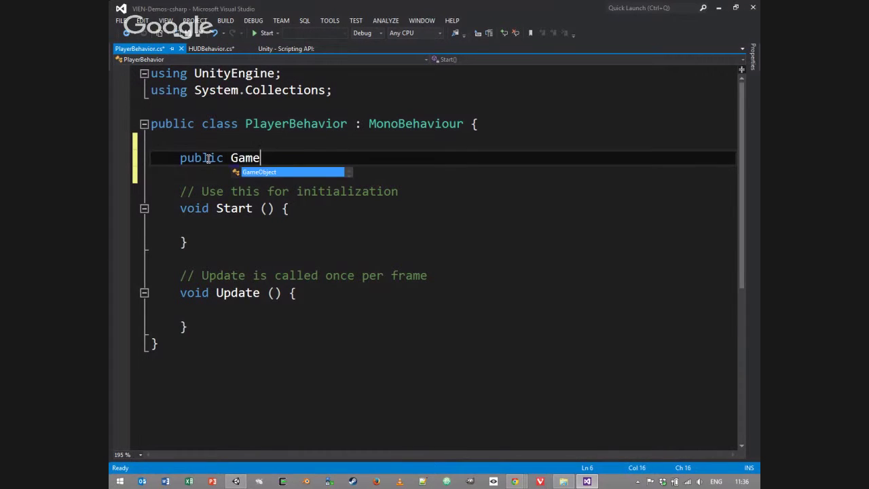
{"action": "type", "text": "Object hud;"}
{"action": "key", "text": "Return"}
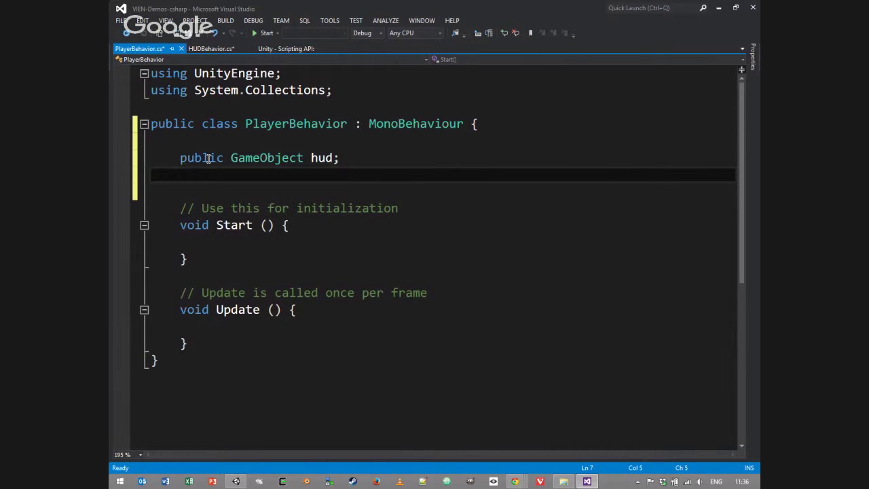
Step: Begin a hud.SendMessage call inside Update with "SetHealth" as the method name
{"action": "left_click", "coordinate": [205, 243]}
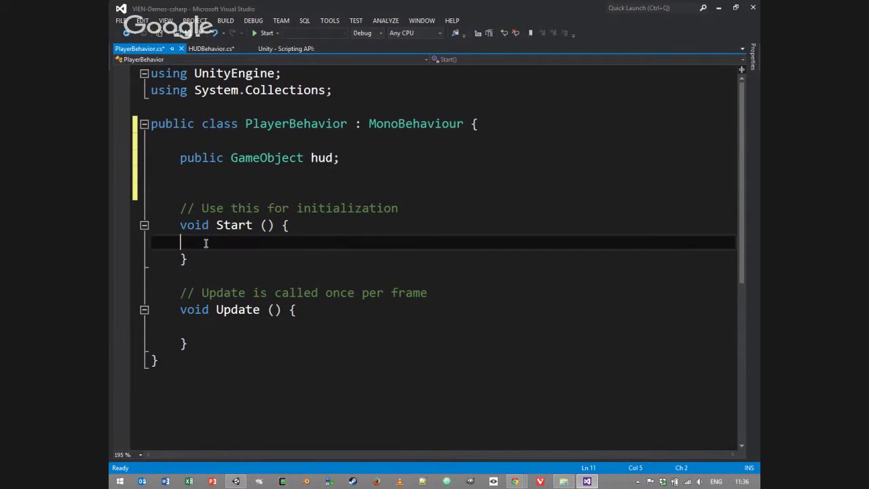
{"action": "left_click", "coordinate": [211, 262]}
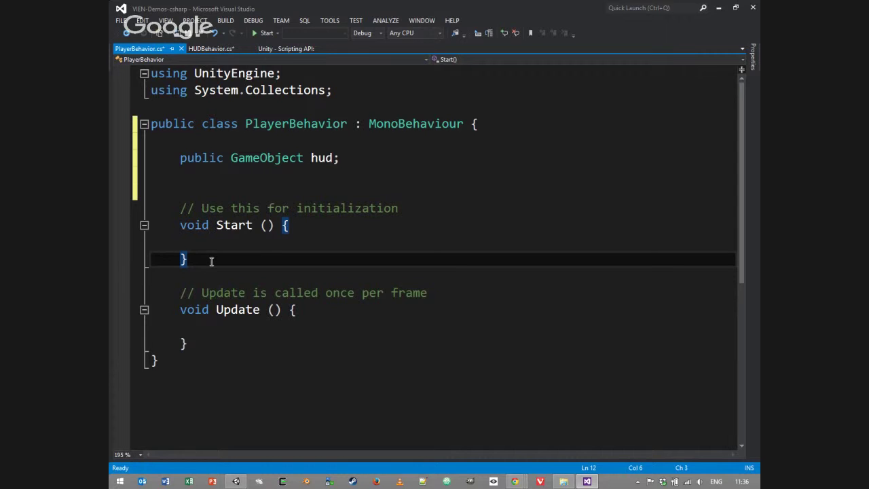
{"action": "key", "text": "Down"}
{"action": "key", "text": "Down"}
{"action": "key", "text": "Down"}
{"action": "key", "text": "Down"}
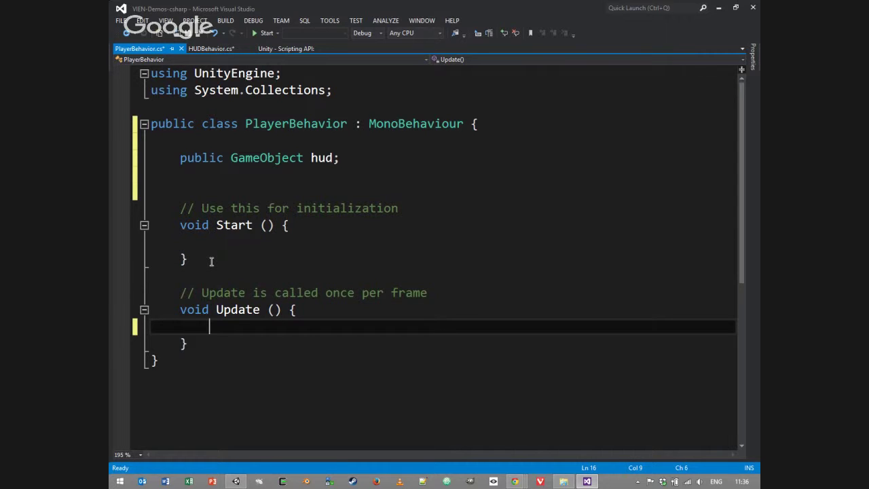
{"action": "type", "text": "hud"}
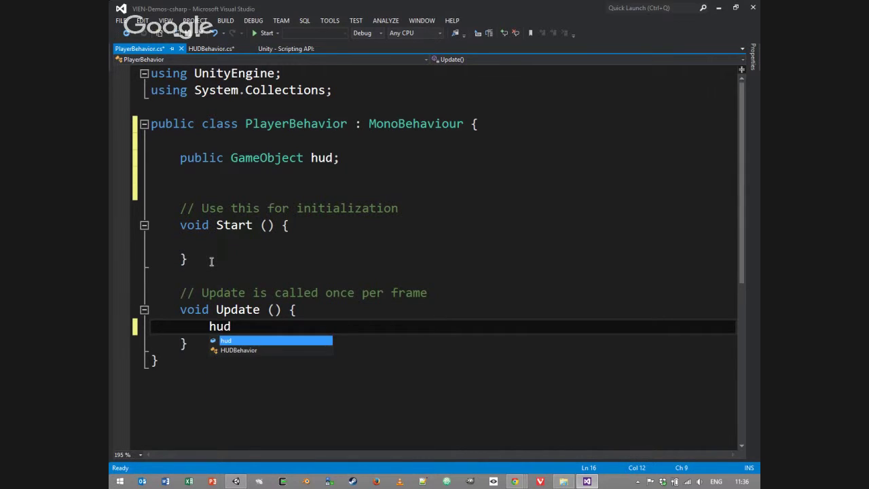
{"action": "type", "text": ".SendMessage("}
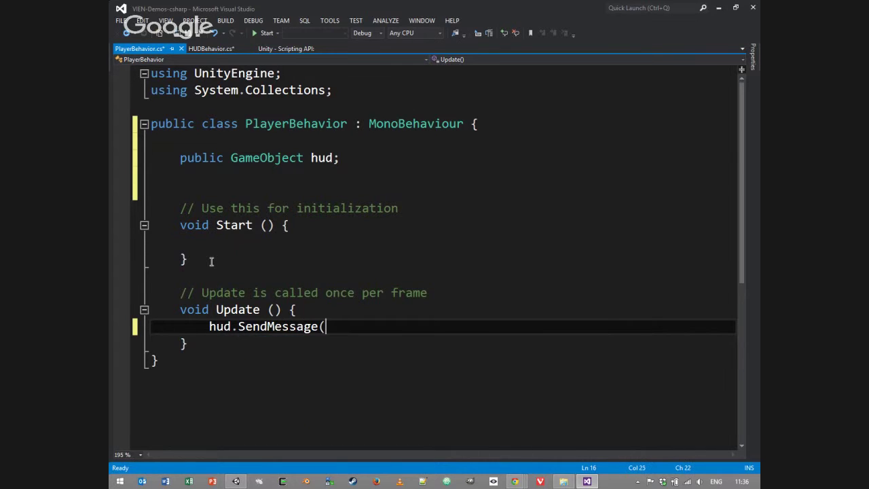
{"action": "type", "text": "\"S"}
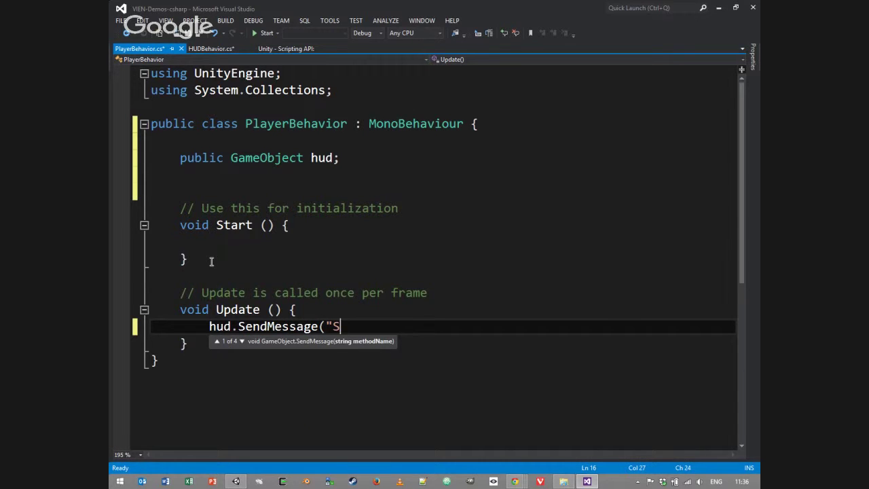
{"action": "type", "text": "etHealth\""}
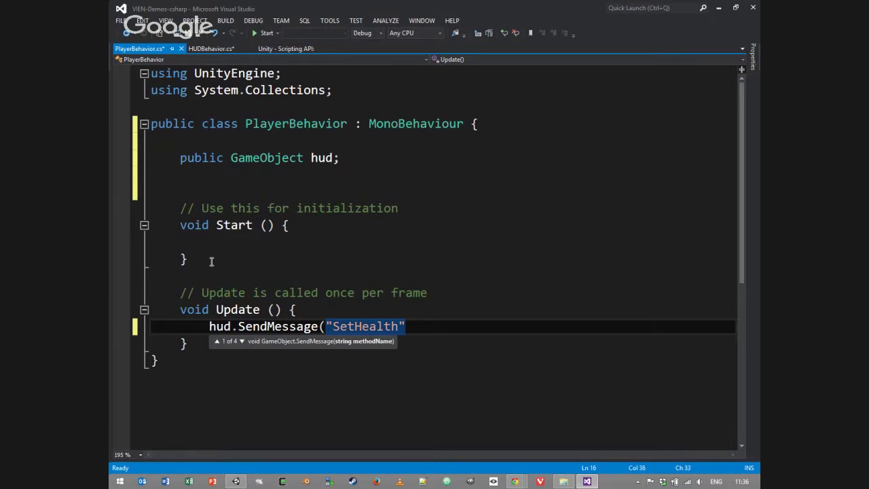
{"action": "type", "text": ", "}
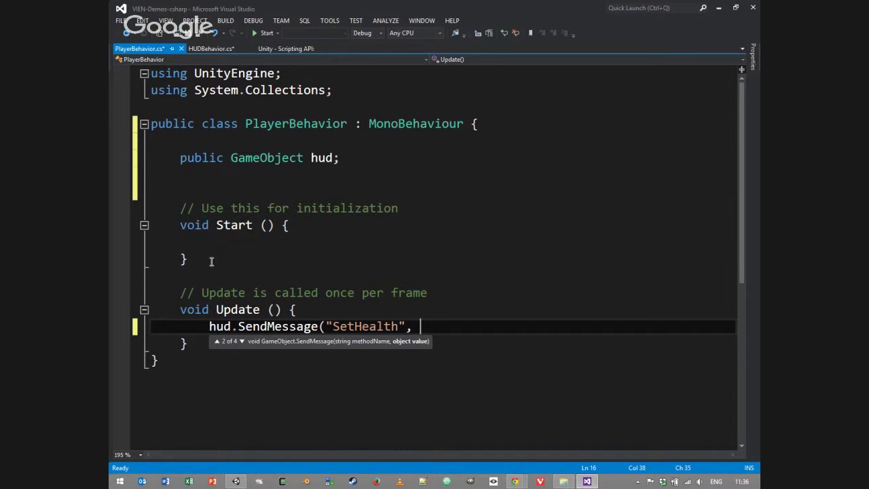
Step: Pass (1.0f + Mathf.Sin(Time.time)) / 2.0f as the SetHealth message value, end the statement and save the script
{"action": "type", "text": "(1.0f + Mathf"}
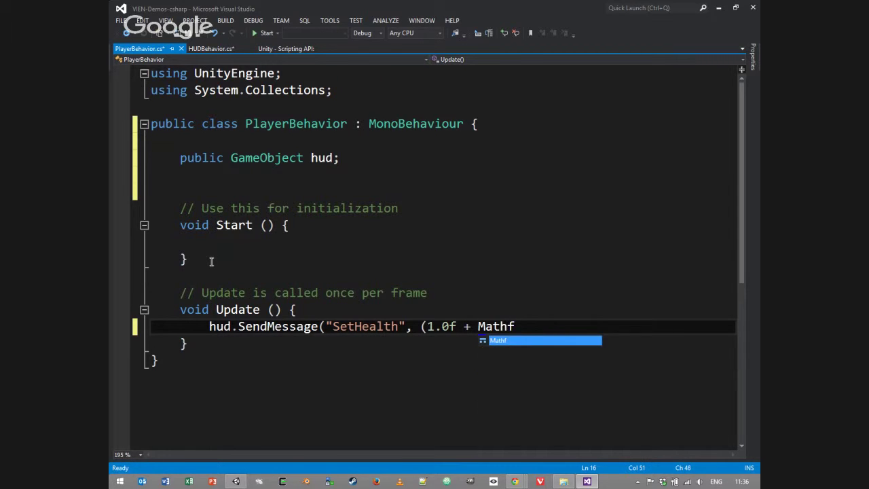
{"action": "type", "text": ".Sin("}
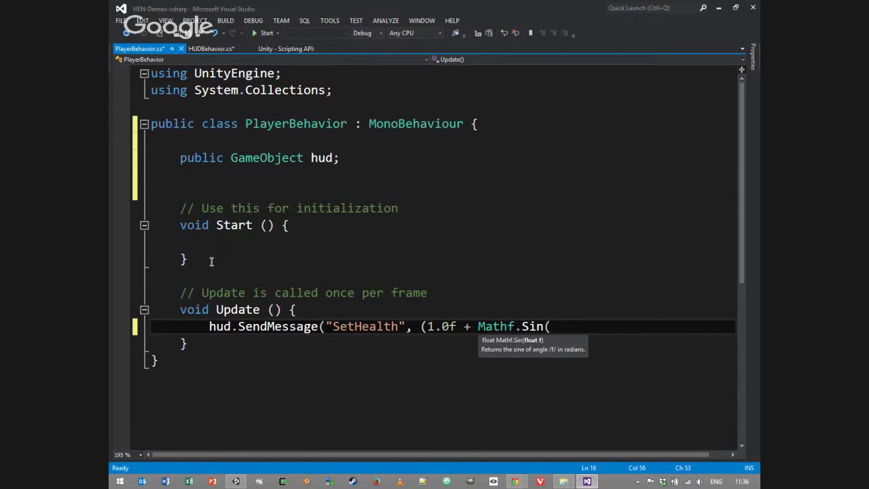
{"action": "type", "text": "Time.ti"}
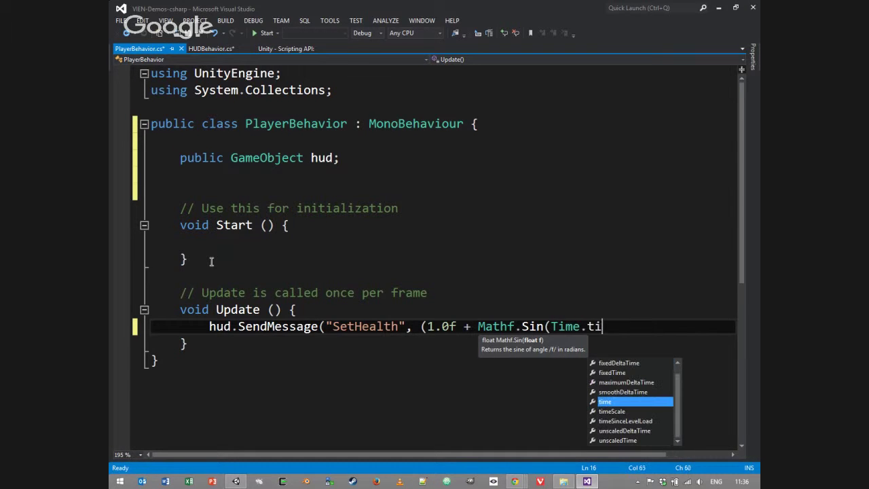
{"action": "type", "text": "me)) / 2."}
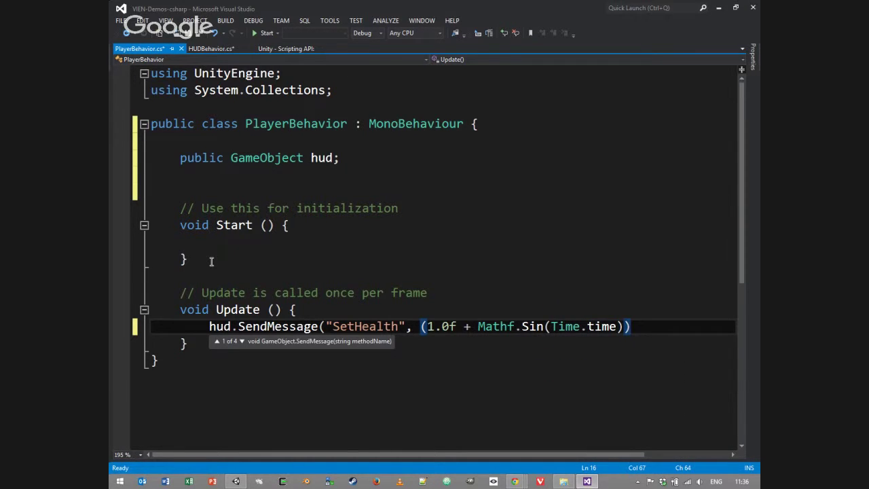
{"action": "type", "text": "0f)"}
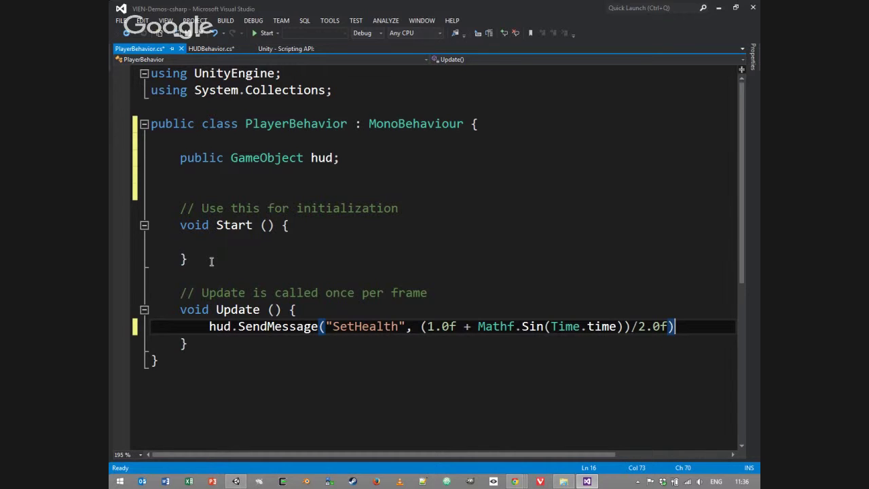
{"action": "type", "text": ";"}
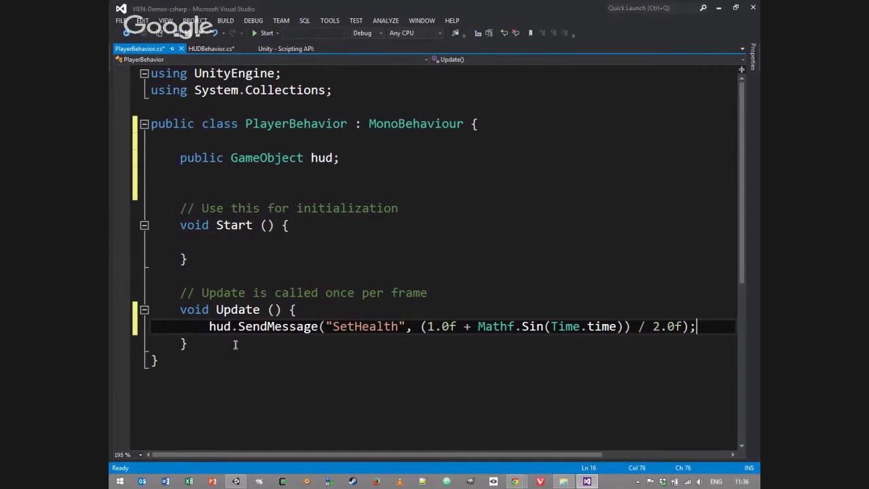
{"action": "key", "text": "ctrl+s"}
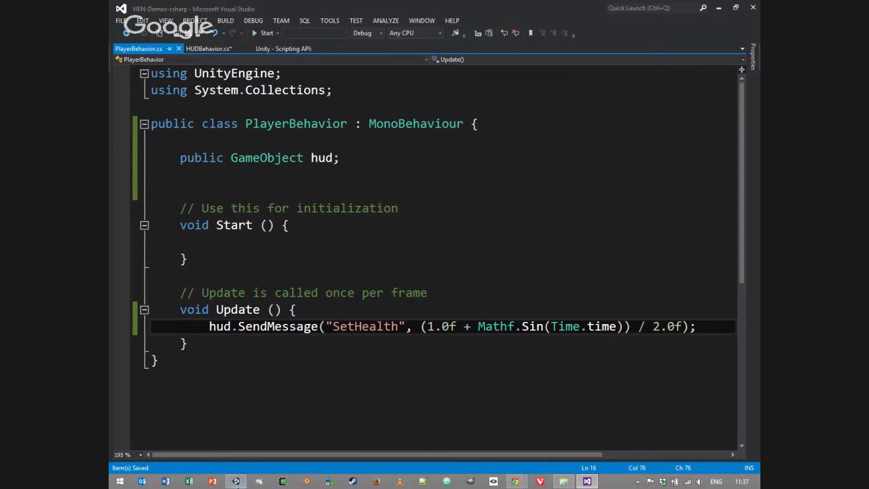
Step: Switch to Unity and assign the HUD object to the Hud field of FPSController's Player Behavior script
{"action": "left_click", "coordinate": [236, 482]}
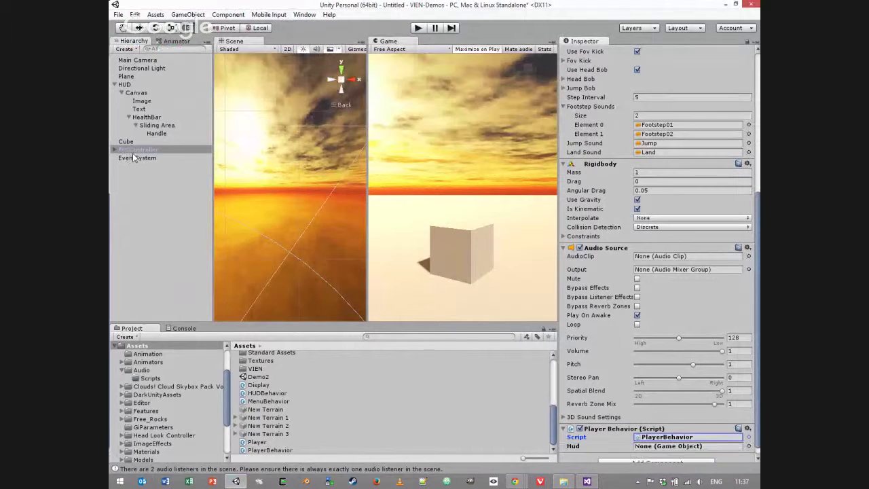
{"action": "scroll", "coordinate": [743, 299], "scroll_direction": "down", "scroll_amount": 1}
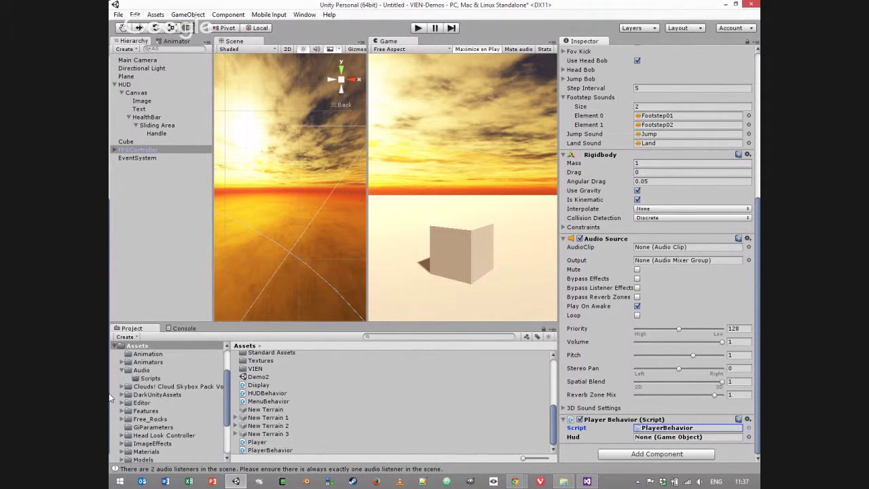
{"action": "left_click_drag", "start_coordinate": [125, 84], "coordinate": [673, 442]}
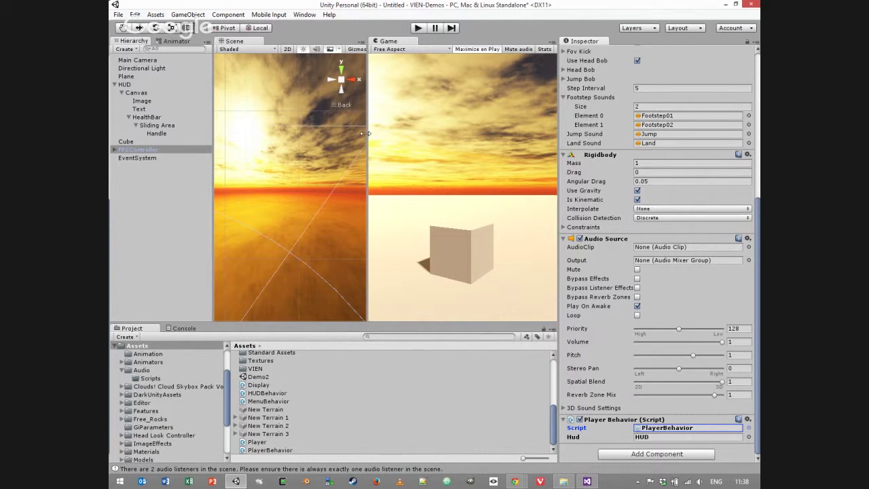
Step: Test the scene in play mode, stop it, and inspect the HUD object's components
{"action": "left_click", "coordinate": [417, 29]}
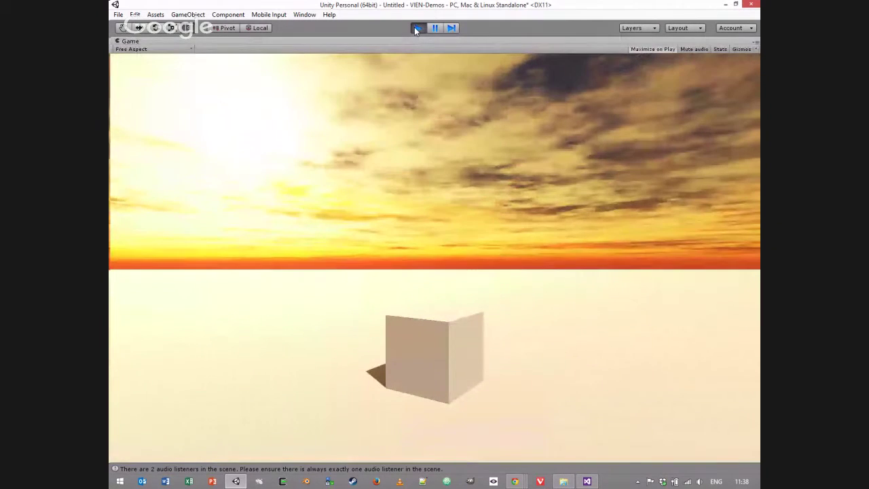
{"action": "left_click", "coordinate": [417, 28]}
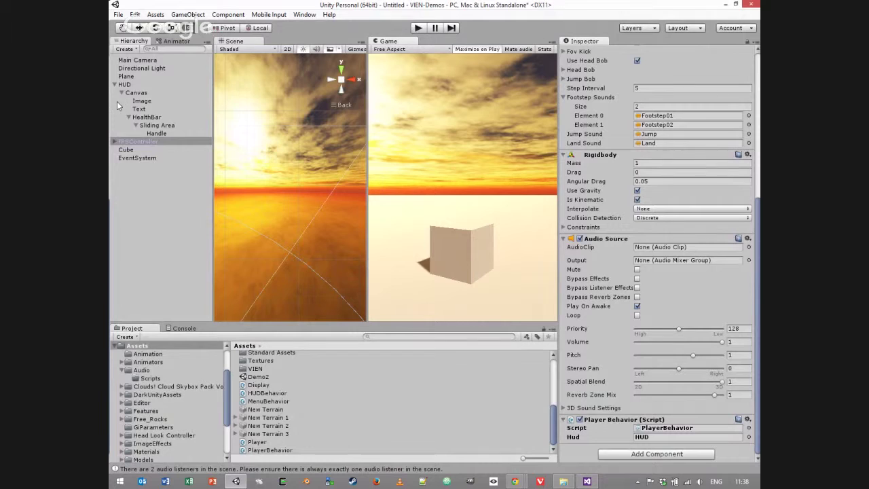
{"action": "left_click", "coordinate": [125, 85]}
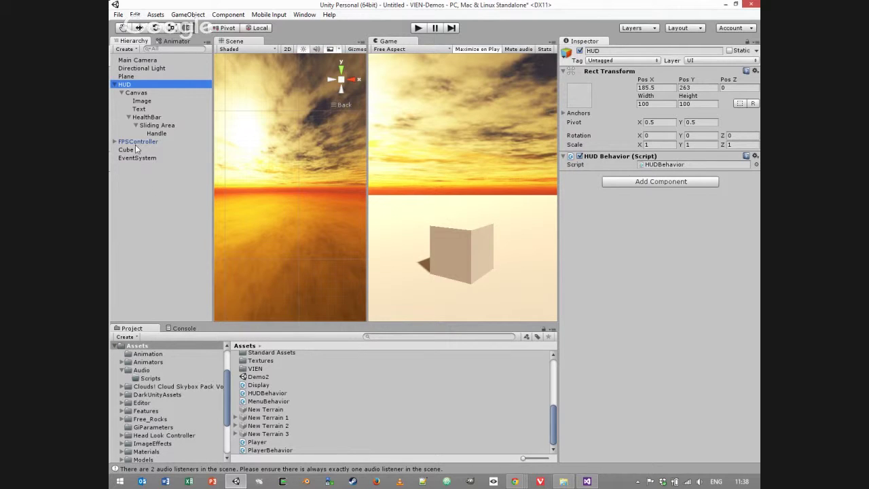
Step: Delete the Main Camera from the scene, run the scene in play mode and stop it
{"action": "left_click", "coordinate": [135, 60]}
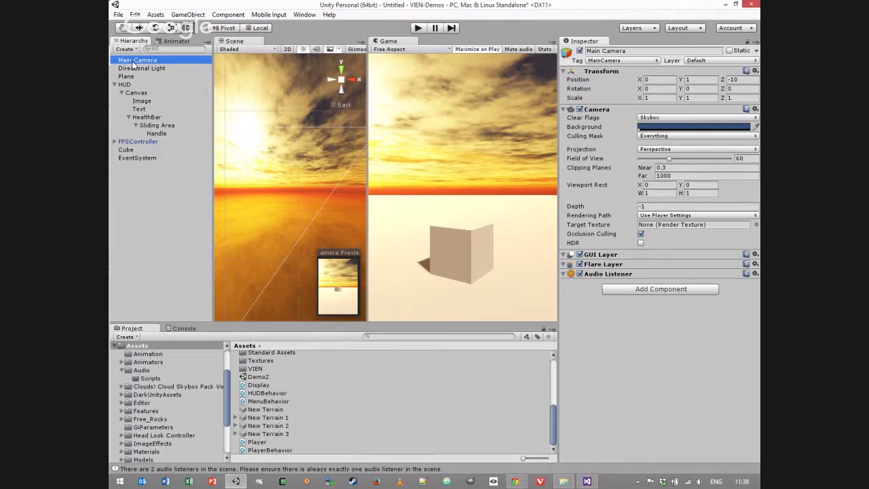
{"action": "key", "text": "Delete"}
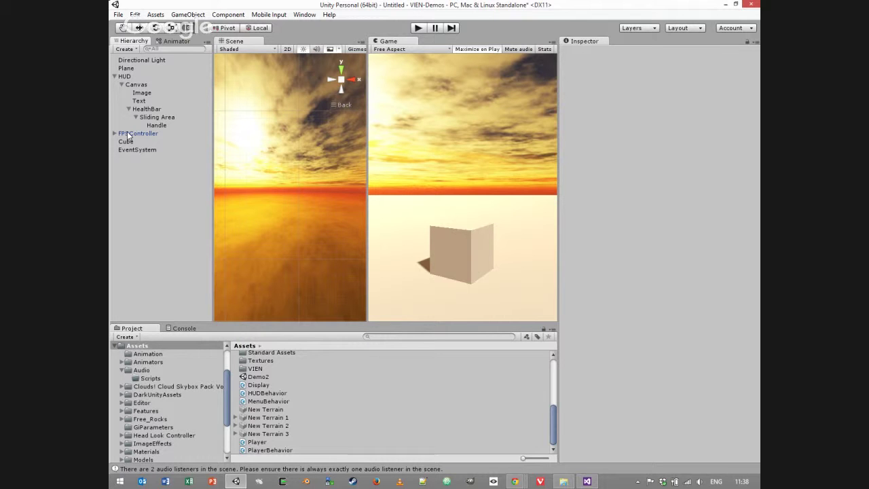
{"action": "left_click", "coordinate": [419, 28]}
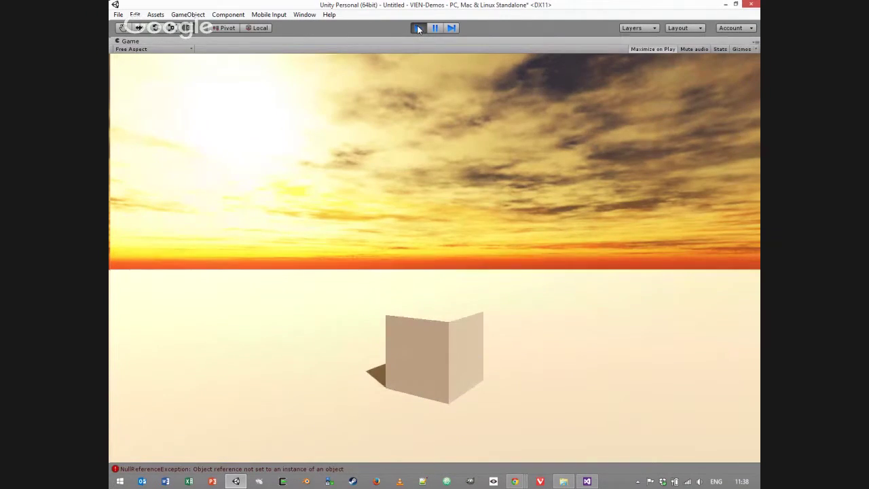
{"action": "left_click", "coordinate": [419, 28]}
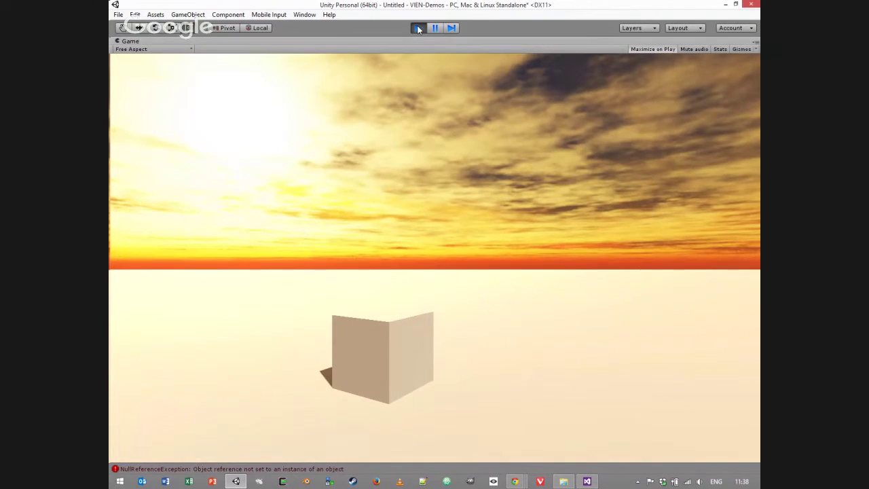
Step: Assign FirstPersonCharacter as the Canvas's render camera, then run and stop the scene to test the HUD
{"action": "left_click", "coordinate": [114, 133]}
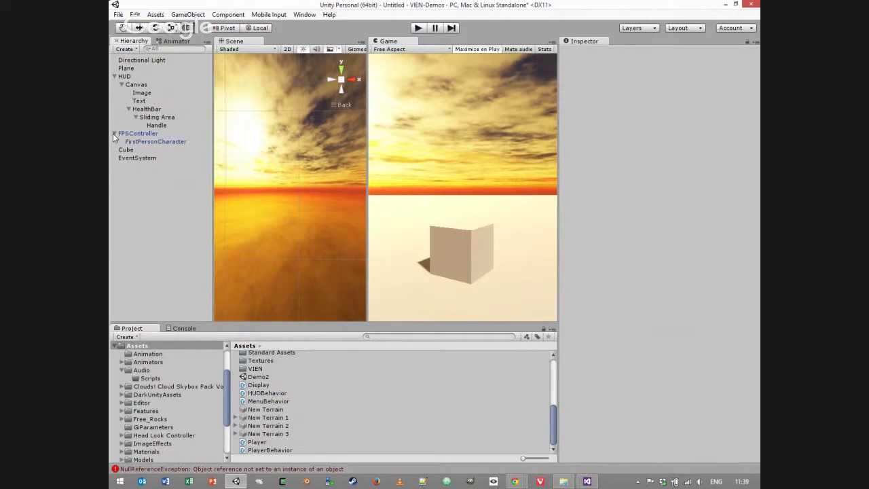
{"action": "left_click", "coordinate": [131, 84]}
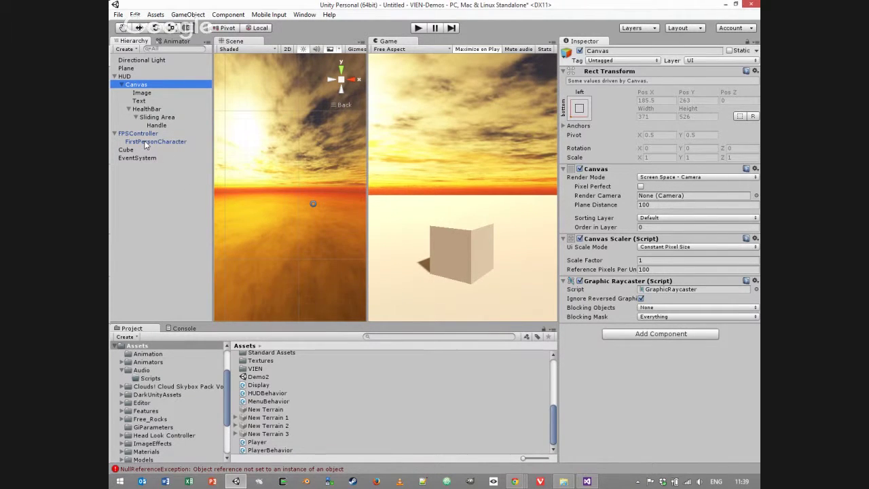
{"action": "mouse_move", "coordinate": [145, 143]}
{"action": "left_mouse_down"}
{"action": "mouse_move", "coordinate": [550, 174]}
{"action": "mouse_move", "coordinate": [665, 199]}
{"action": "left_mouse_up"}
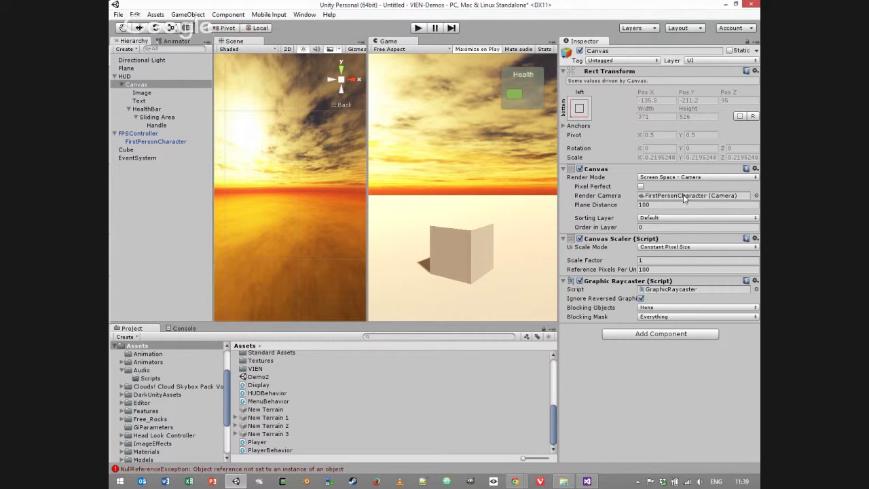
{"action": "left_click", "coordinate": [417, 28]}
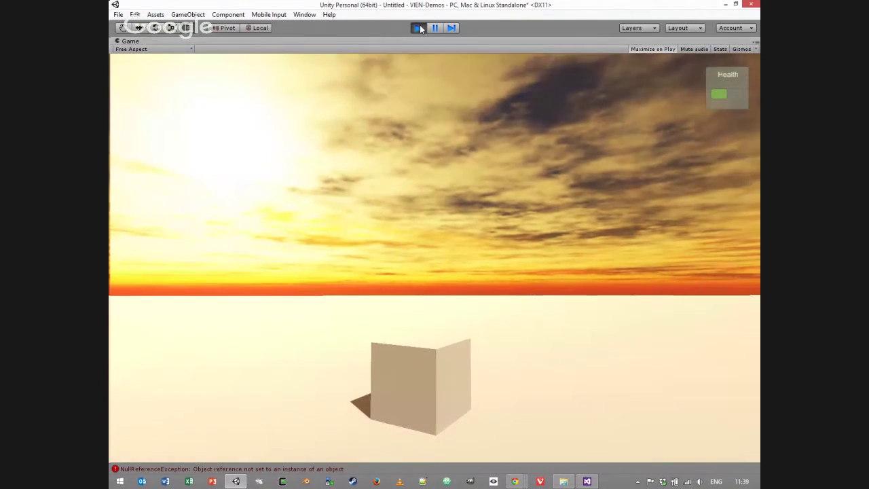
{"action": "left_click", "coordinate": [419, 28]}
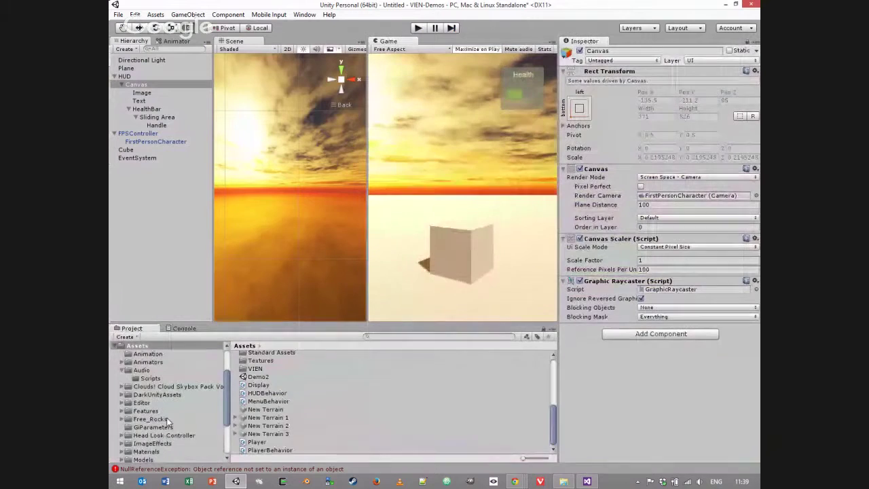
Step: Open the HUDBehavior.SetHealth NullReferenceException from the console and examine its source code
{"action": "left_click", "coordinate": [180, 329]}
{"action": "double_click", "coordinate": [174, 356]}
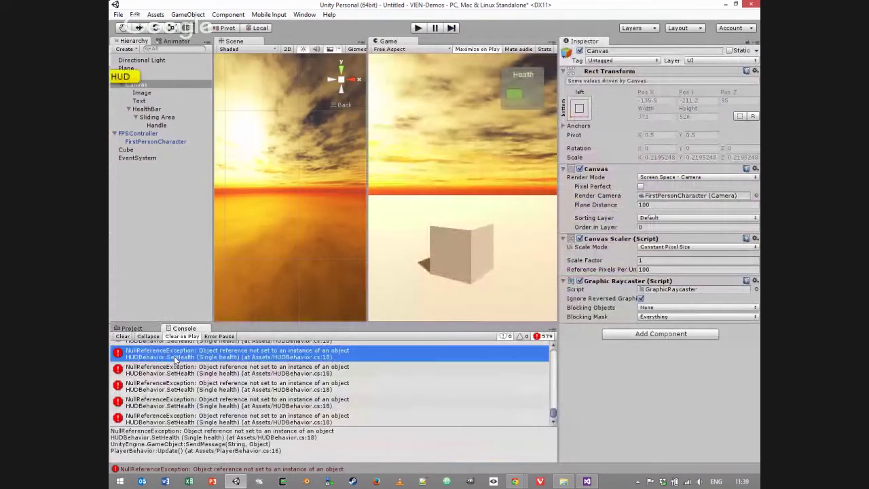
{"action": "left_click", "coordinate": [278, 207]}
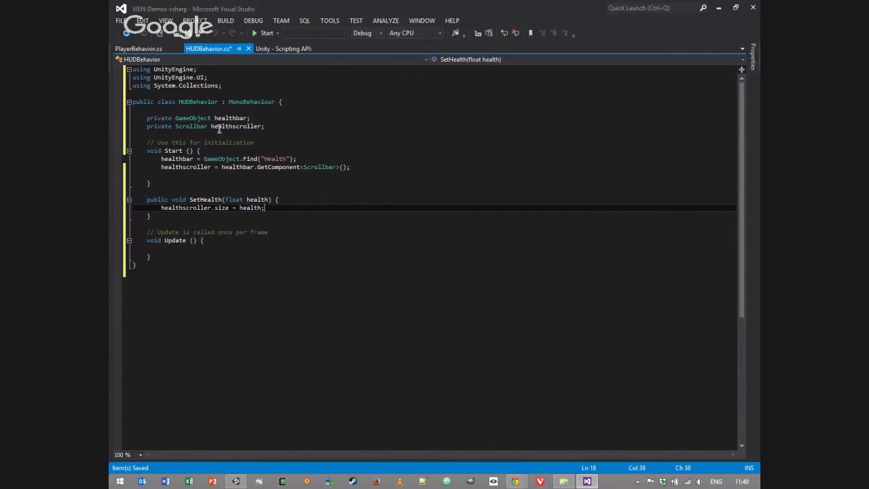
{"action": "left_click", "coordinate": [289, 199]}
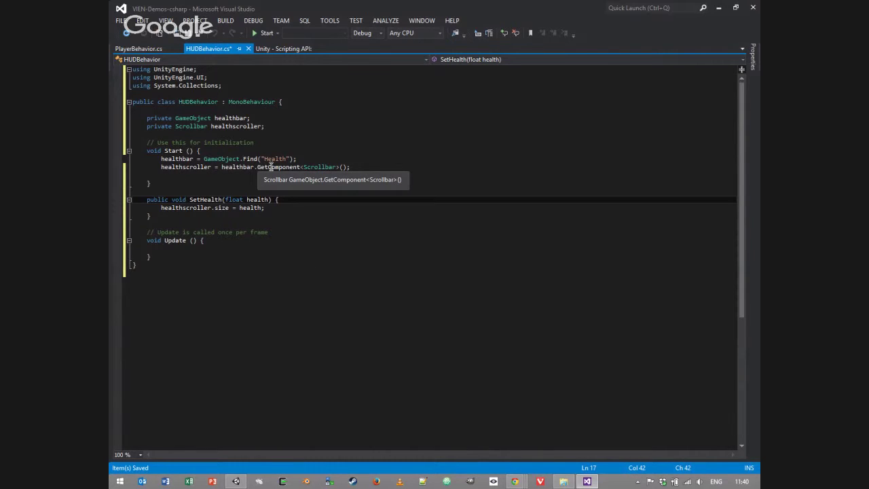
Step: Change the GameObject.Find argument in HUDBehavior's Start method to "HealthBar" and save the script
{"action": "left_click", "coordinate": [292, 159]}
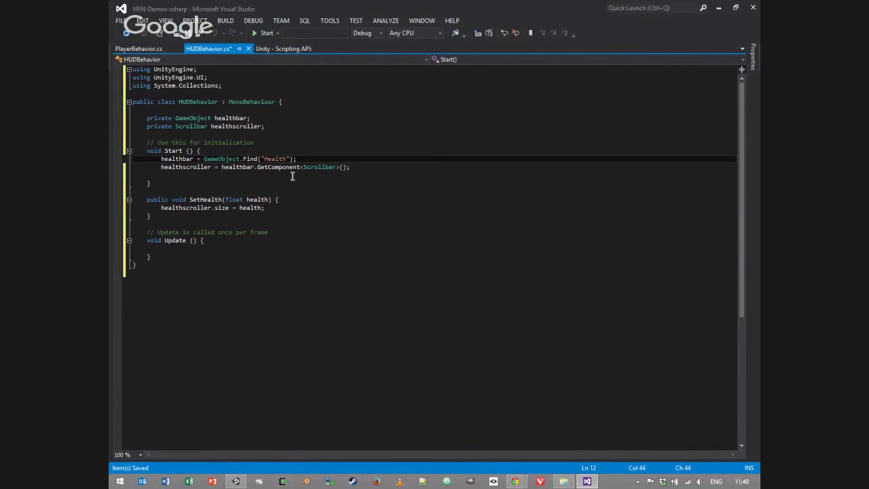
{"action": "type", "text": "Bat"}
{"action": "key", "text": "ctrl+s"}
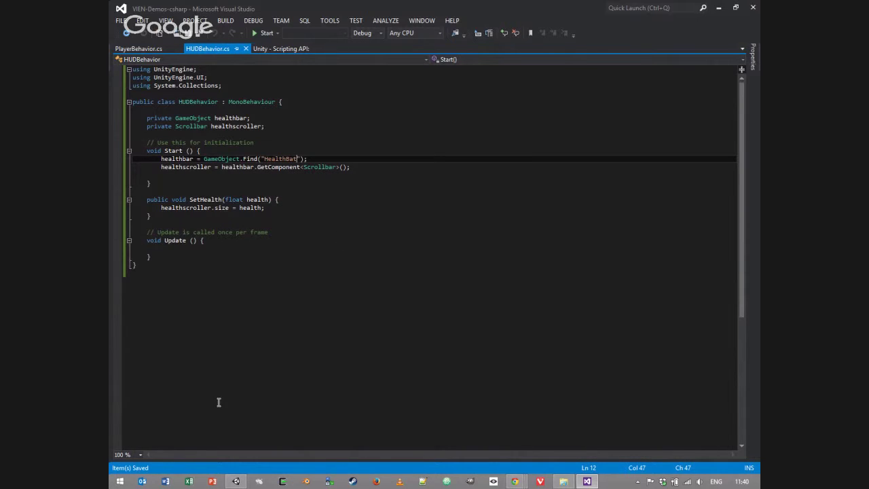
{"action": "key", "text": "BackSpace"}
{"action": "type", "text": "r"}
{"action": "key", "text": "ctrl+s"}
Step: Switch to Unity, clear the console errors, and test the health bar in play mode before stopping it
{"action": "left_click", "coordinate": [236, 481]}
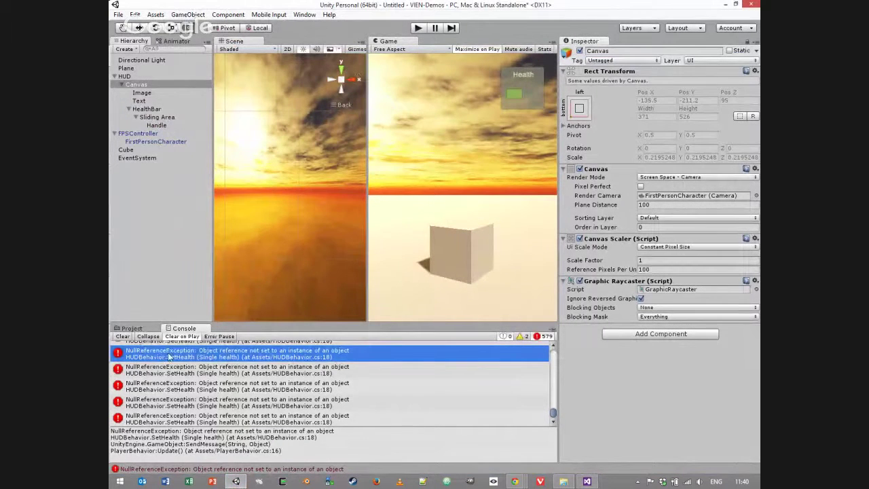
{"action": "left_click", "coordinate": [123, 336]}
{"action": "left_click", "coordinate": [417, 27]}
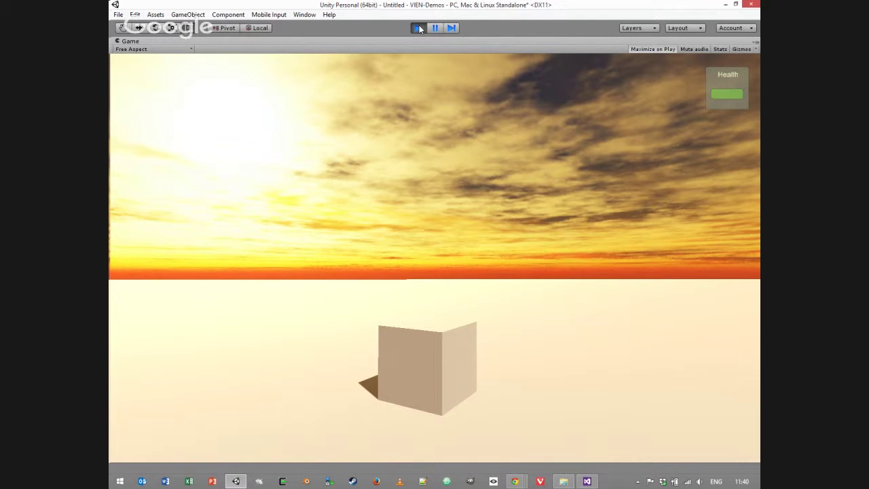
{"action": "left_click", "coordinate": [419, 28]}
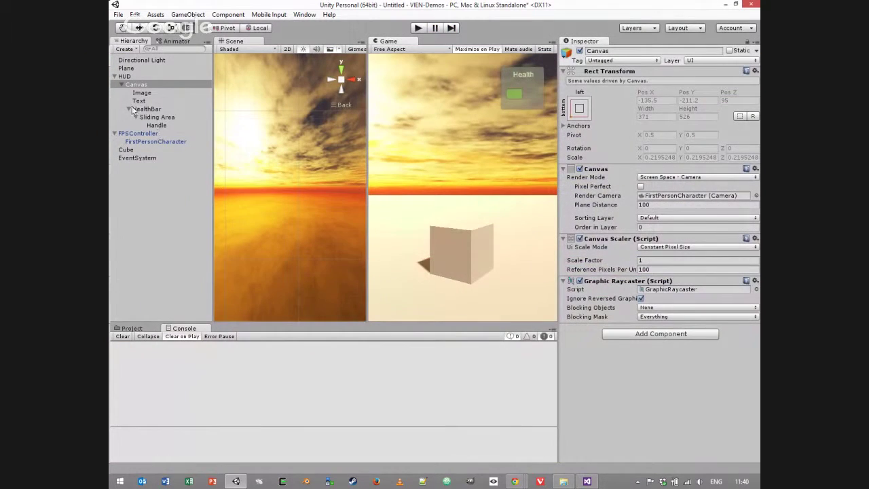
Step: Check which fonts are available for the HUD's Text object, keeping the current one
{"action": "left_click", "coordinate": [139, 100]}
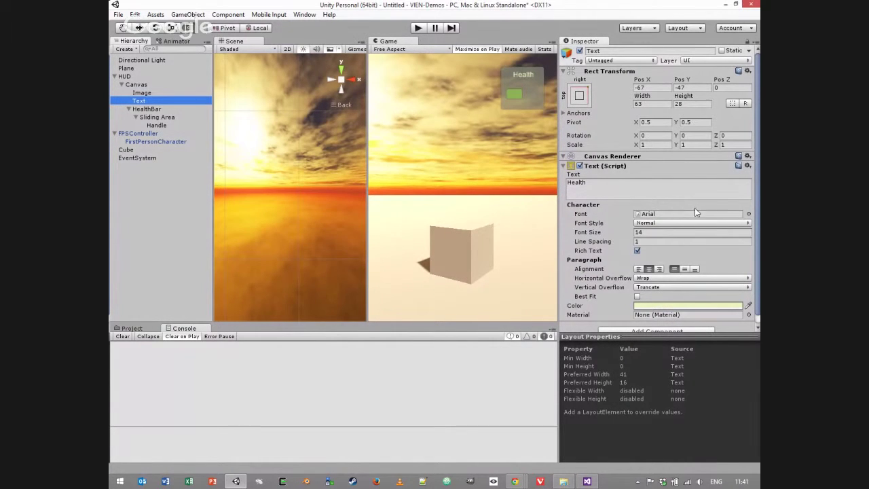
{"action": "left_click", "coordinate": [748, 214]}
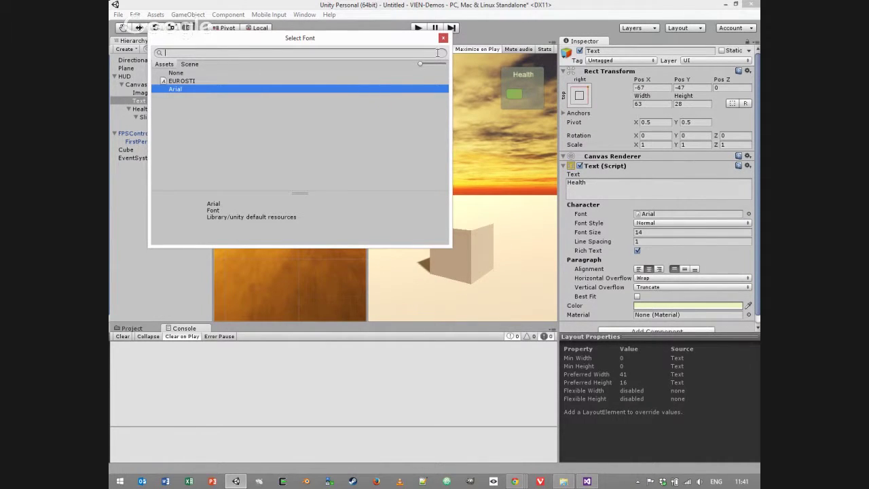
{"action": "left_click", "coordinate": [443, 38]}
Step: Switch to File Explorer and open the Fonts folder inside C:\Windows
{"action": "left_click", "coordinate": [564, 481]}
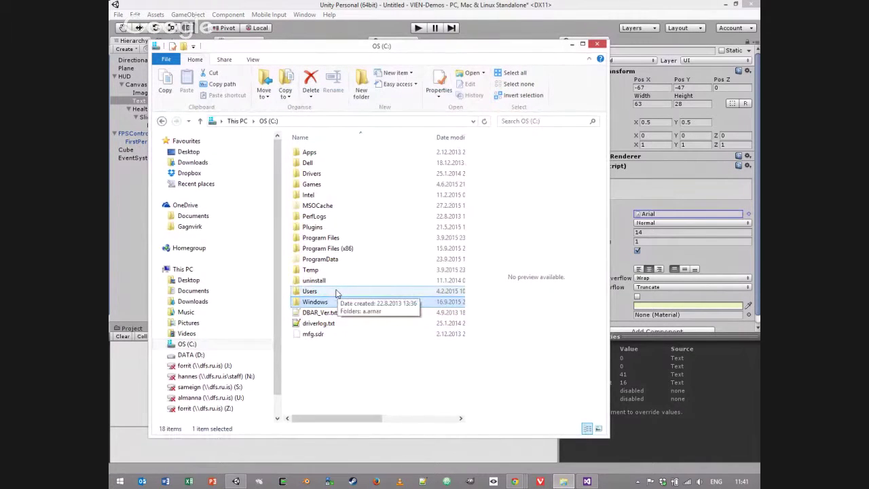
{"action": "double_click", "coordinate": [319, 303]}
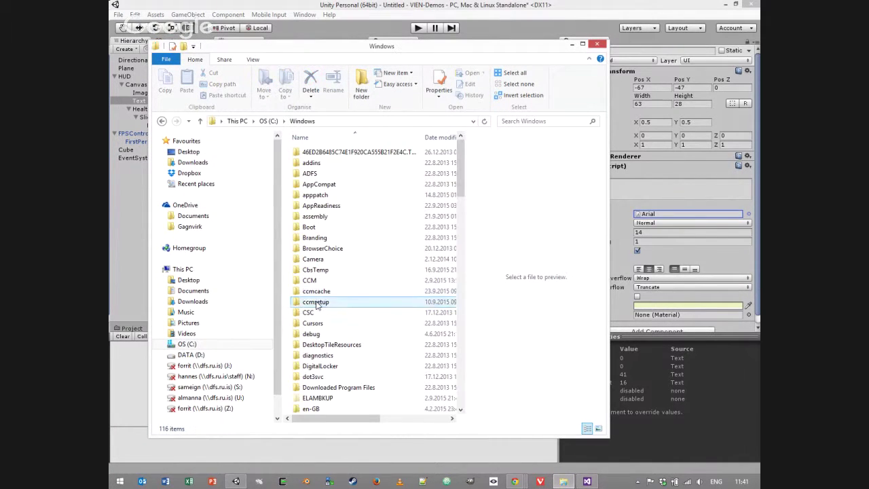
{"action": "scroll", "coordinate": [326, 367], "scroll_direction": "down", "scroll_amount": 3}
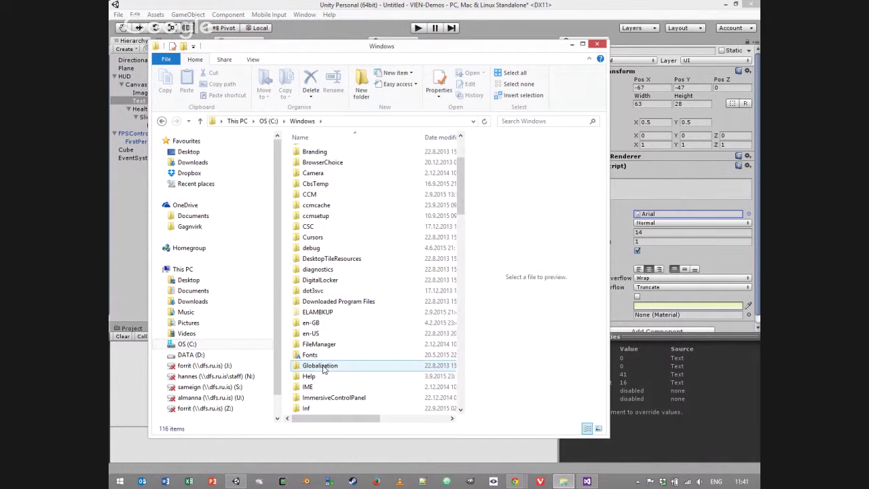
{"action": "left_click", "coordinate": [314, 356]}
{"action": "double_click", "coordinate": [315, 357]}
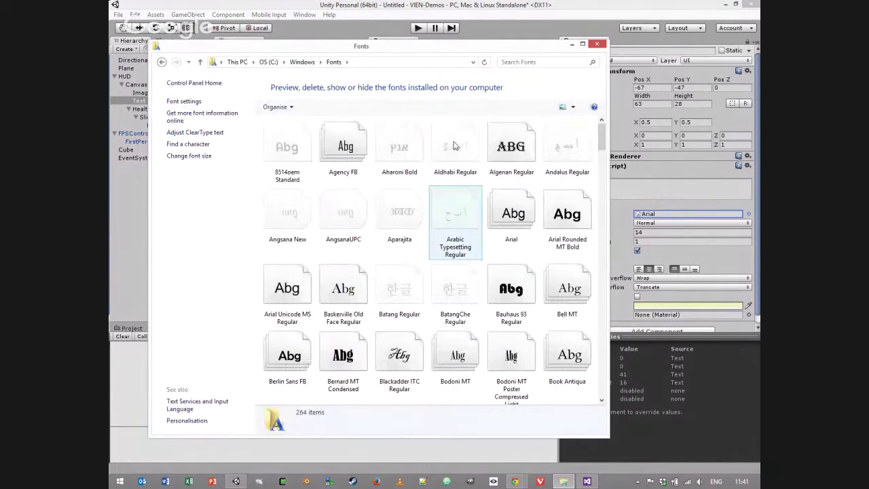
Step: Arrange the Windows Fonts folder on one half of the desktop with a smaller Unity window beside it
{"action": "left_click_drag", "start_coordinate": [448, 49], "coordinate": [457, 46]}
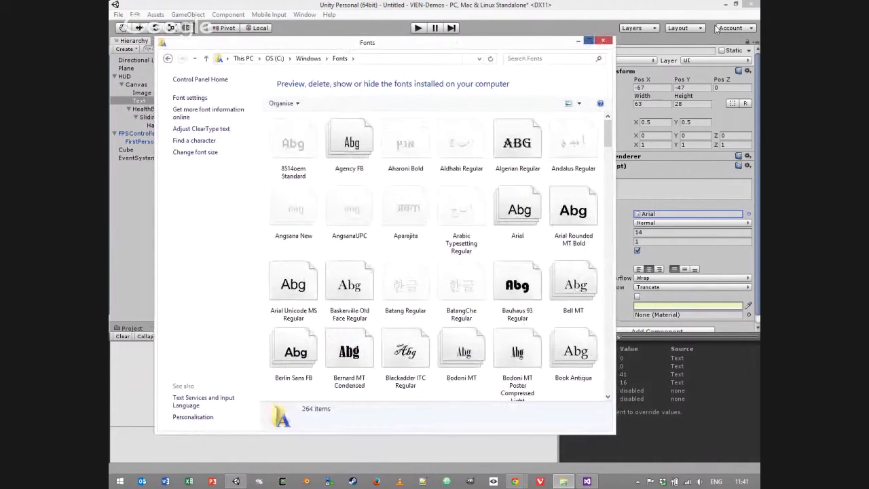
{"action": "left_click_drag", "start_coordinate": [369, 46], "coordinate": [426, 59]}
{"action": "key", "text": "super+Left"}
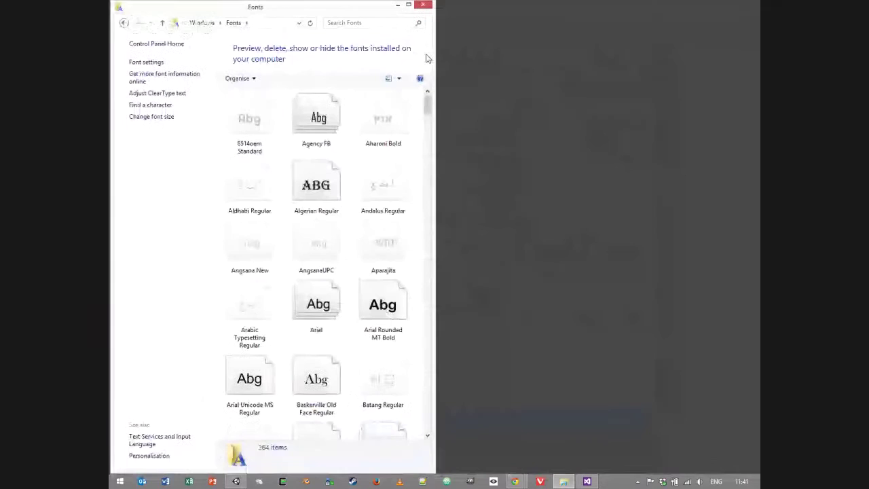
{"action": "left_click", "coordinate": [237, 481]}
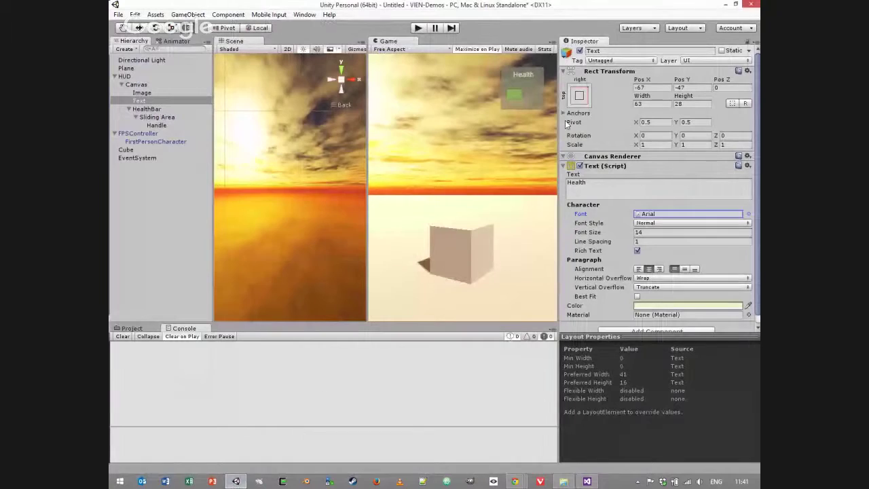
{"action": "left_click", "coordinate": [735, 4]}
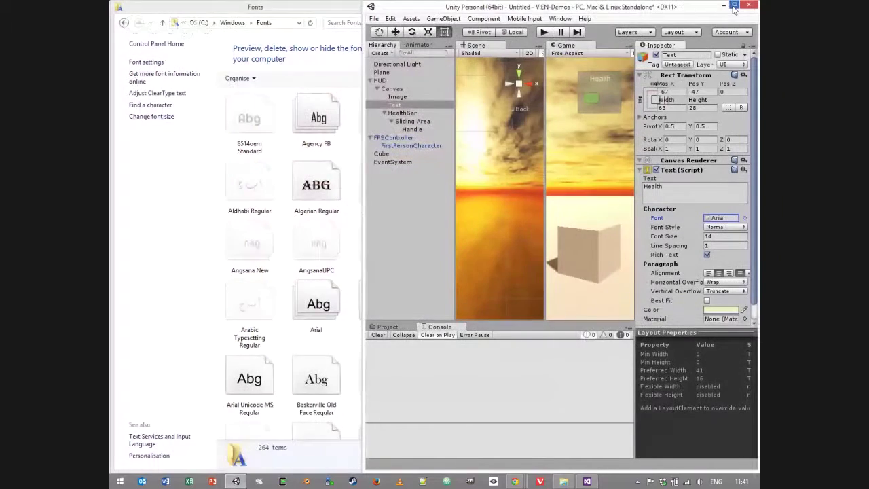
Step: Import the Algerian Regular font from the Windows Fonts folder into the project's VIEN/Fonts folder
{"action": "left_click", "coordinate": [384, 326]}
{"action": "scroll", "coordinate": [448, 385], "scroll_direction": "down", "scroll_amount": 5}
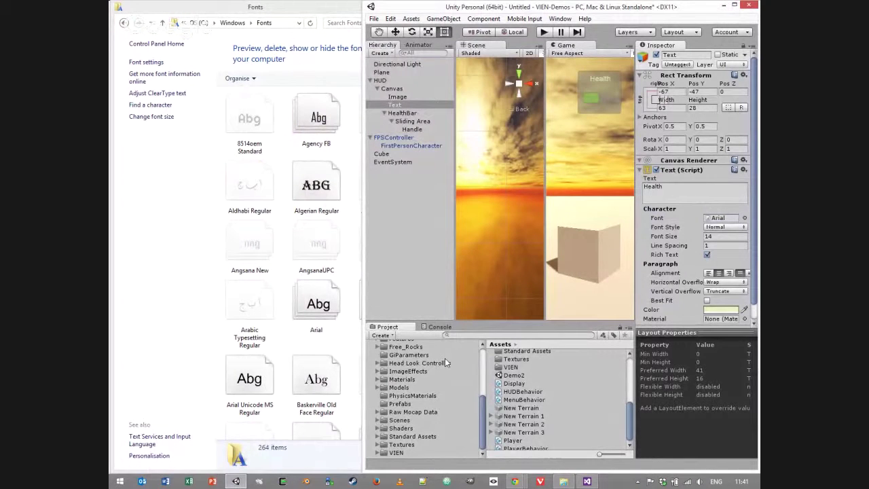
{"action": "left_click", "coordinate": [403, 445]}
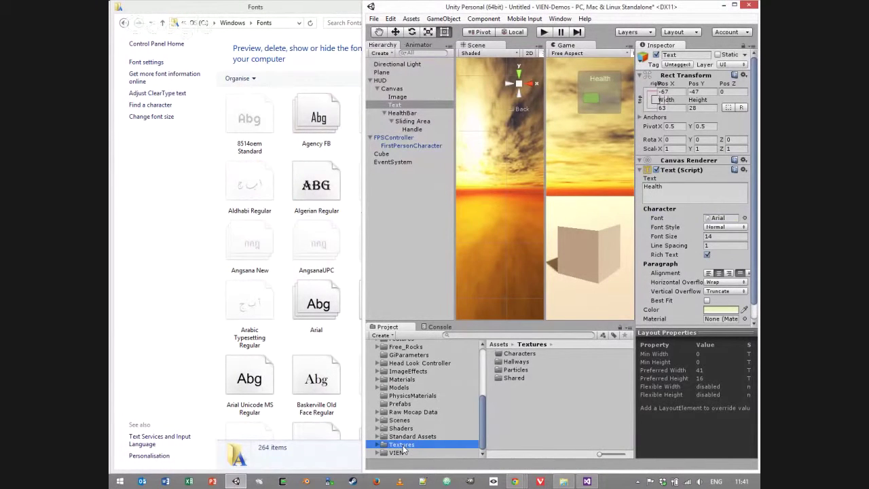
{"action": "left_click", "coordinate": [404, 452]}
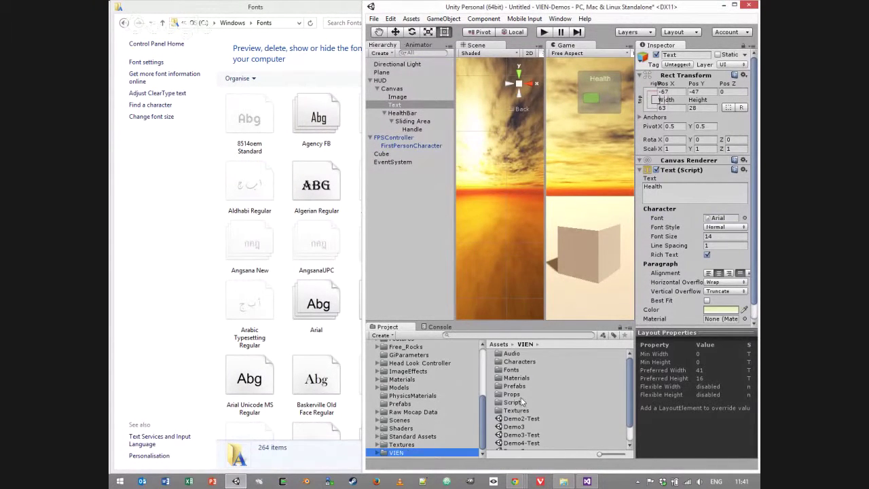
{"action": "double_click", "coordinate": [514, 369]}
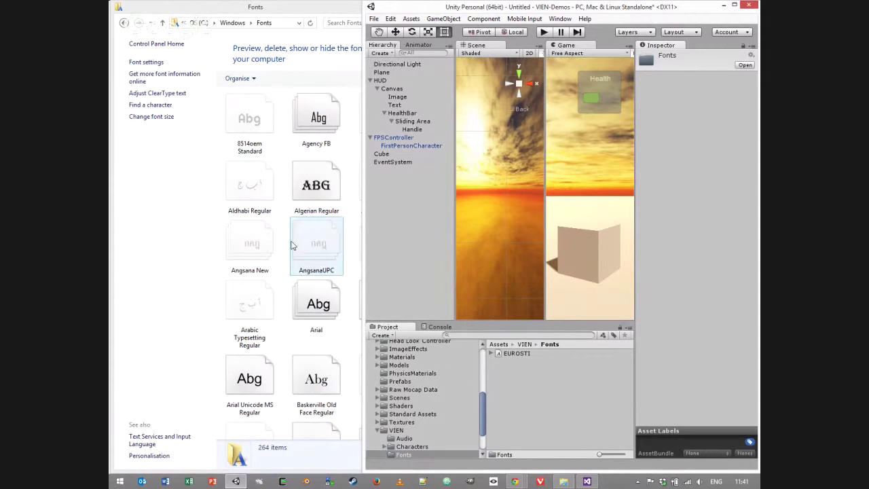
{"action": "left_click_drag", "start_coordinate": [316, 186], "coordinate": [556, 387]}
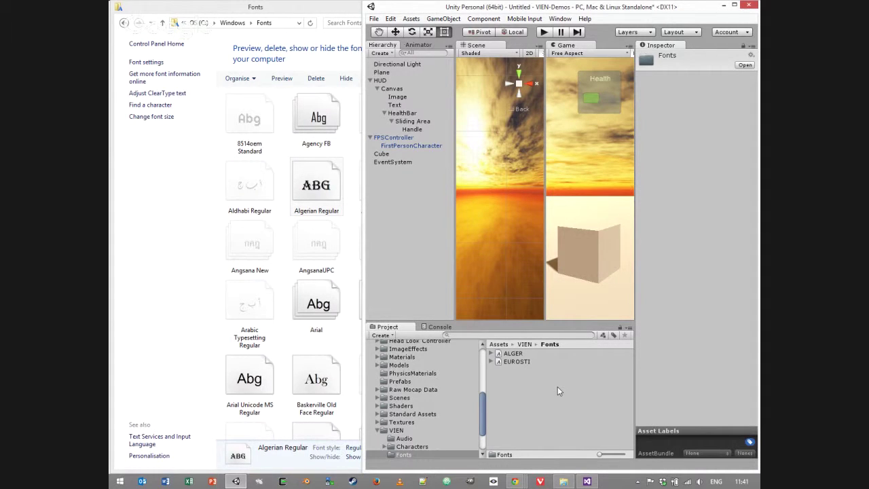
Step: Switch to Unity in a maximized window and set the font of the HUD's Text object to ALGER
{"action": "double_click", "coordinate": [611, 8]}
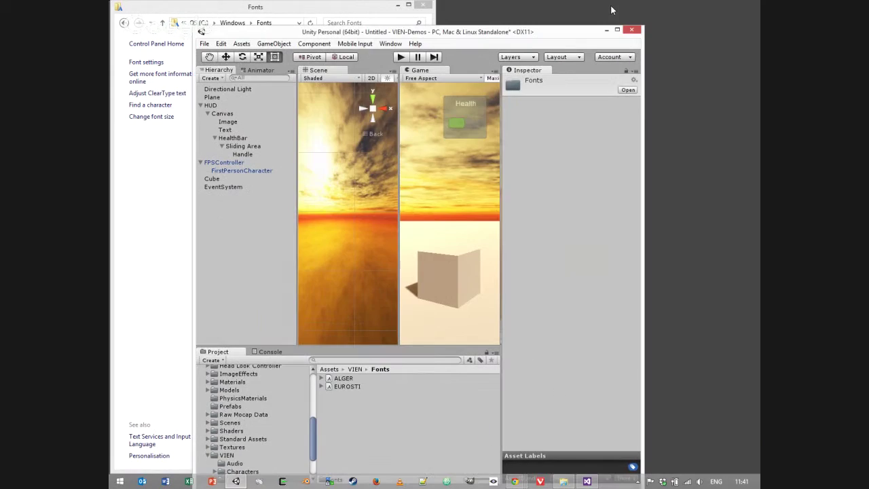
{"action": "left_click", "coordinate": [617, 30]}
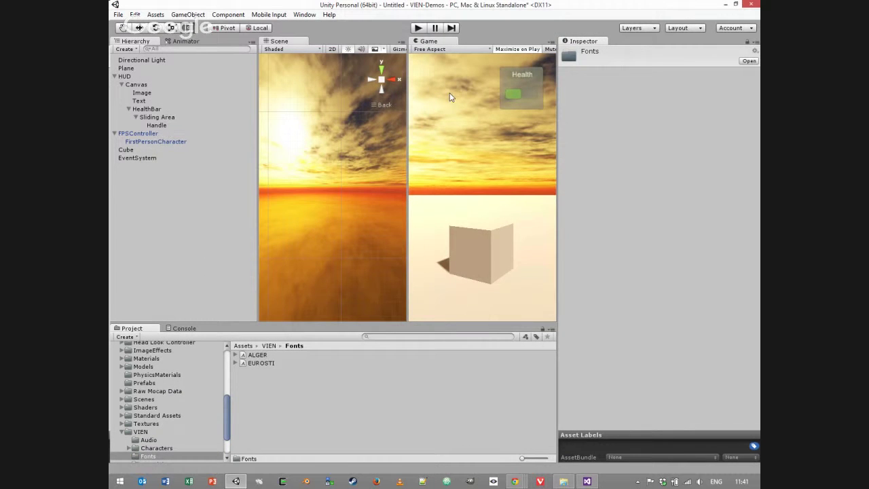
{"action": "left_click", "coordinate": [140, 101]}
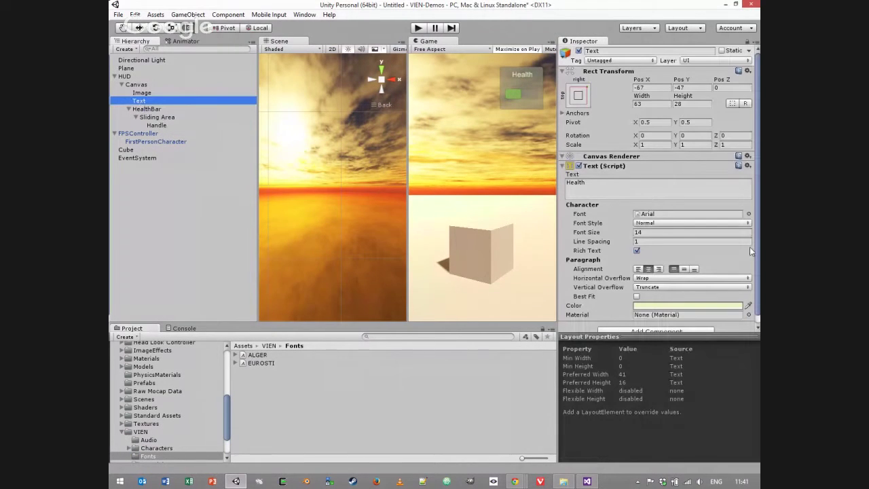
{"action": "left_click", "coordinate": [748, 214]}
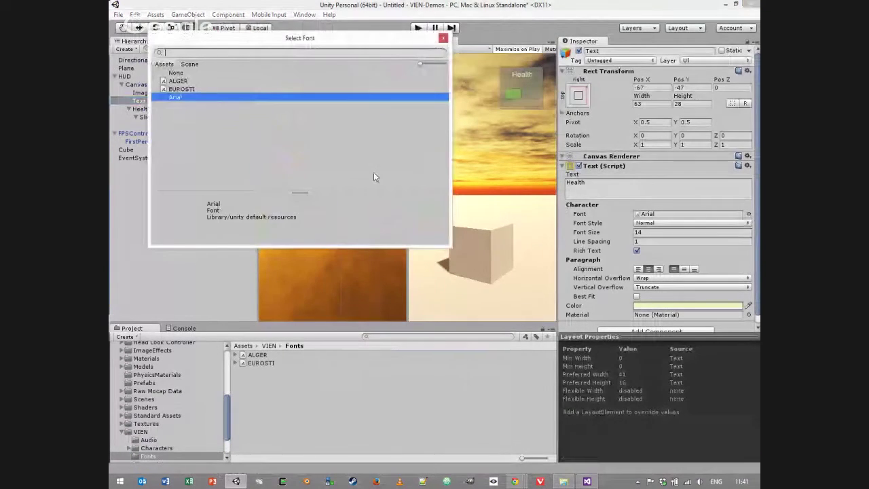
{"action": "left_click", "coordinate": [175, 82]}
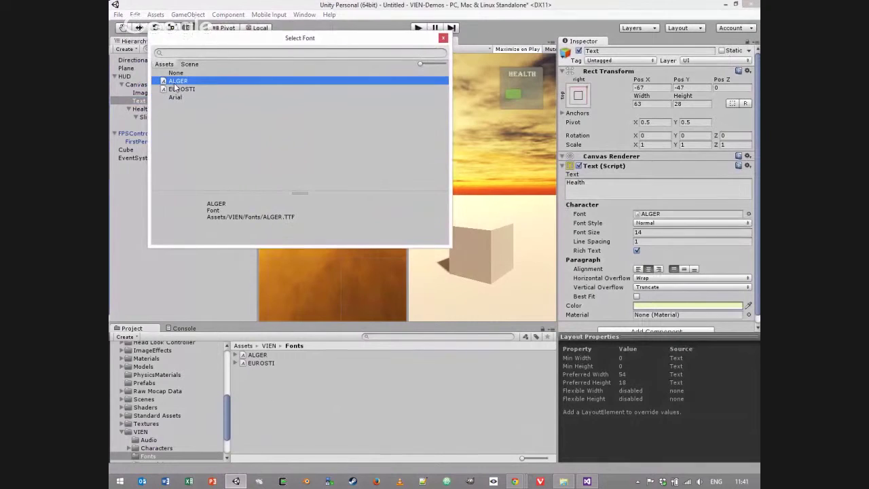
{"action": "left_click", "coordinate": [443, 38]}
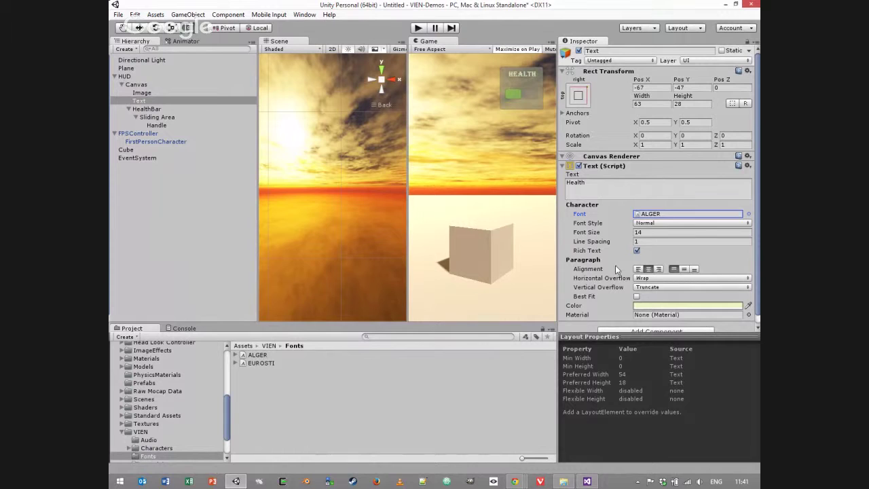
Step: Enable Pixel Perfect on the HUD's Canvas and run the game briefly to check the Health label
{"action": "left_click", "coordinate": [137, 85]}
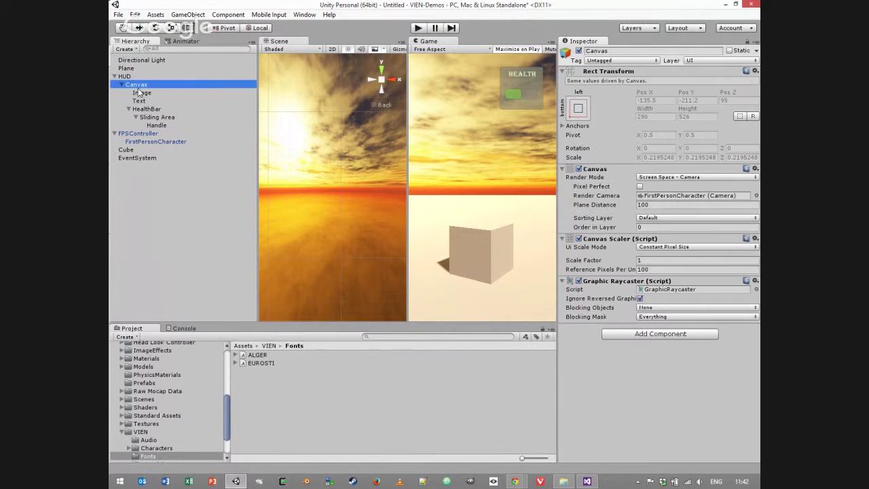
{"action": "left_click", "coordinate": [639, 187]}
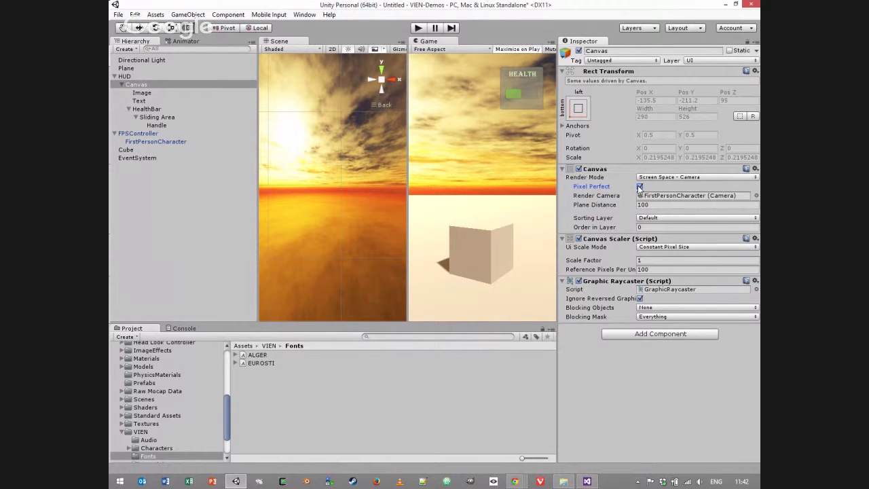
{"action": "left_click", "coordinate": [640, 188]}
{"action": "left_click", "coordinate": [640, 187]}
{"action": "left_click", "coordinate": [639, 188]}
{"action": "left_click", "coordinate": [418, 28]}
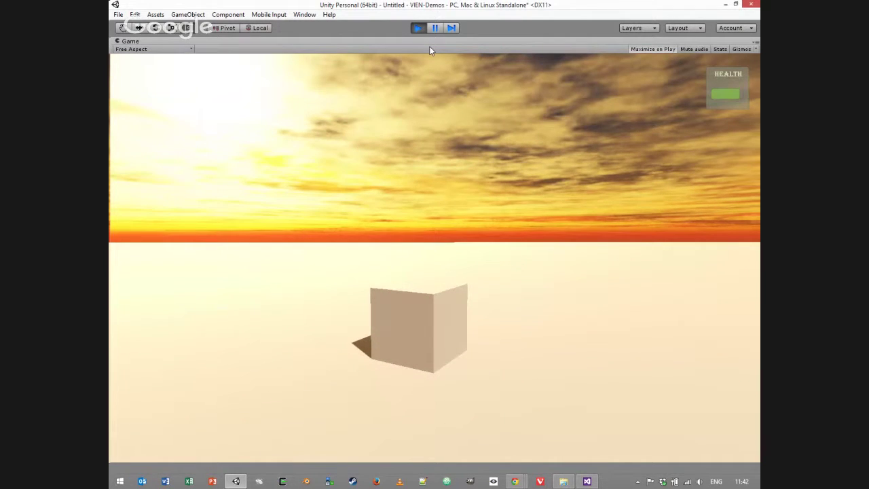
{"action": "key", "text": "ctrl+p"}
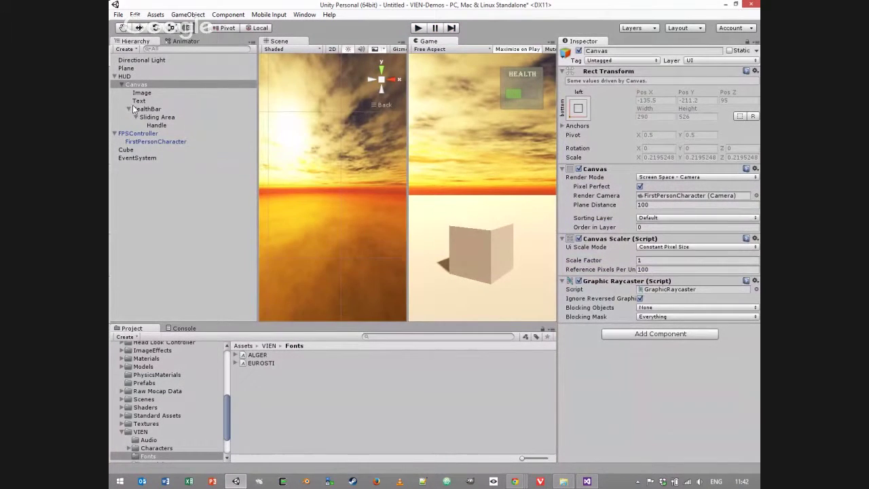
Step: Change the font of the HUD's Text object to EUROSTI
{"action": "left_click", "coordinate": [140, 100]}
{"action": "left_click", "coordinate": [748, 214]}
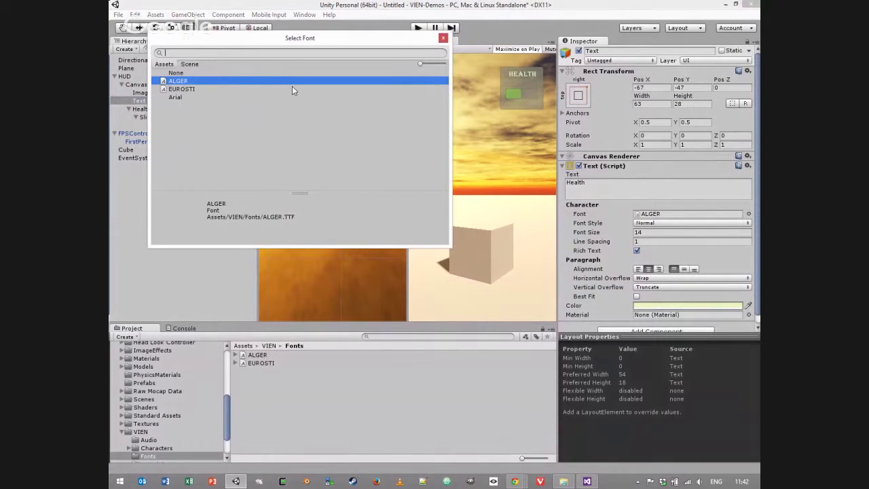
{"action": "left_click", "coordinate": [312, 88]}
{"action": "left_click", "coordinate": [443, 38]}
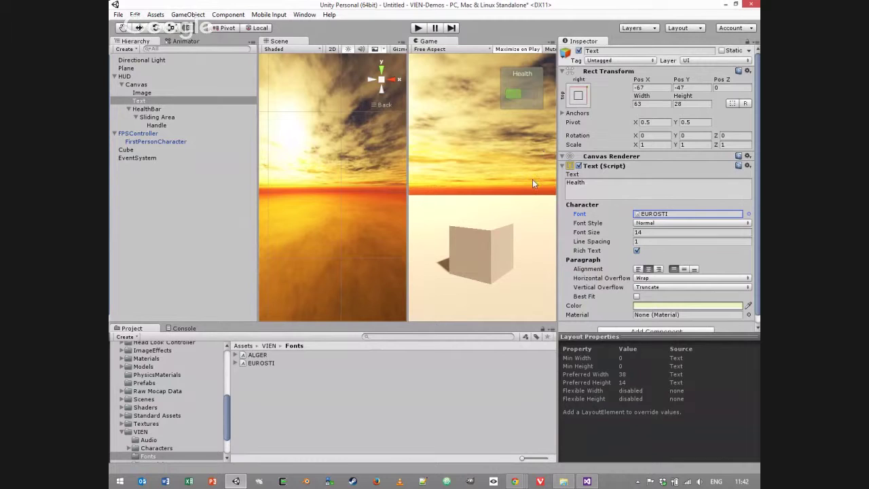
Step: Create an empty game object at the root of the scene hierarchy and name it Menu
{"action": "left_click", "coordinate": [154, 188]}
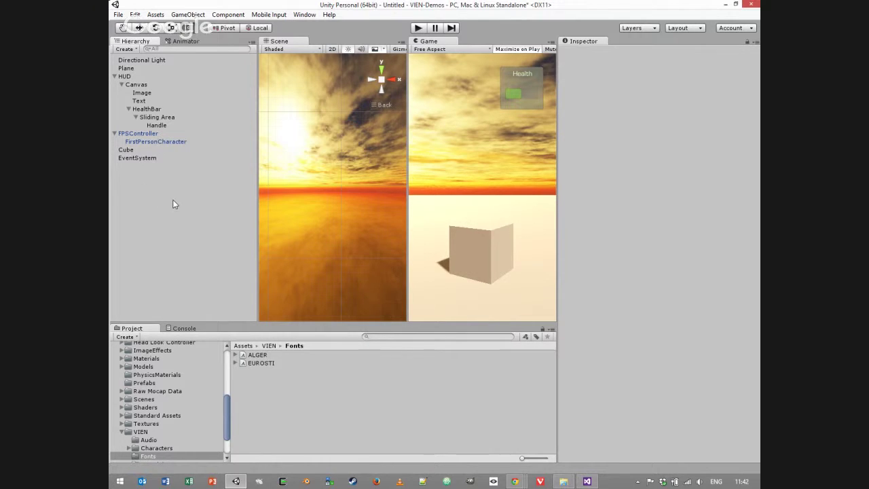
{"action": "right_click", "coordinate": [155, 202]}
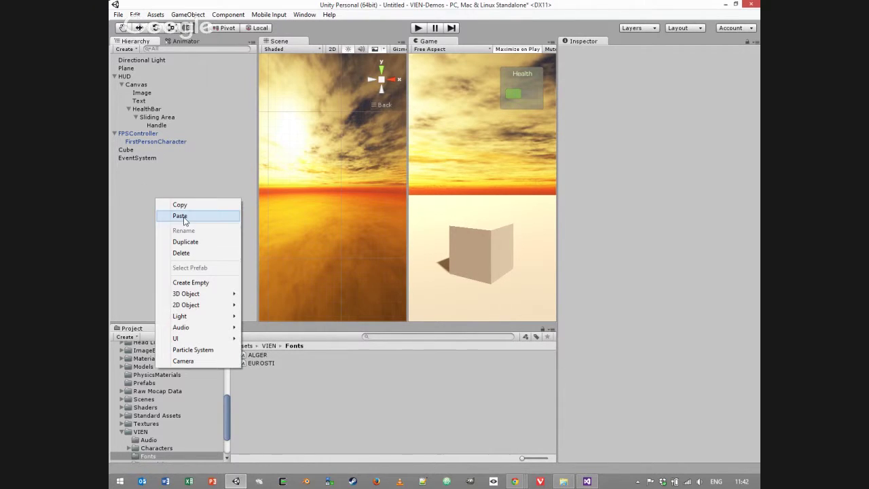
{"action": "left_click", "coordinate": [196, 285]}
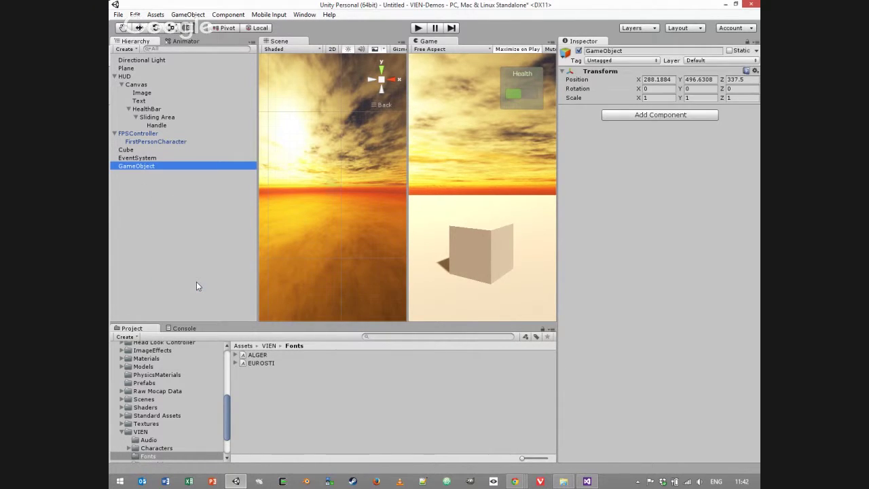
{"action": "left_click", "coordinate": [129, 173]}
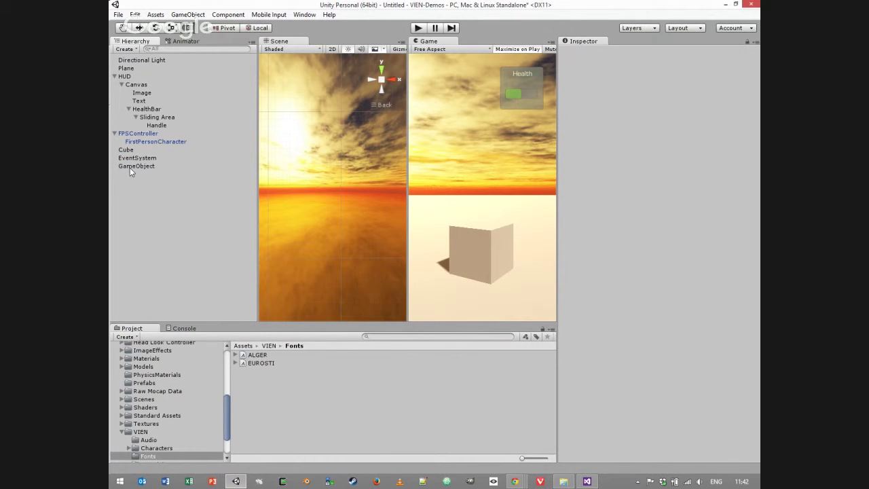
{"action": "left_click", "coordinate": [130, 165]}
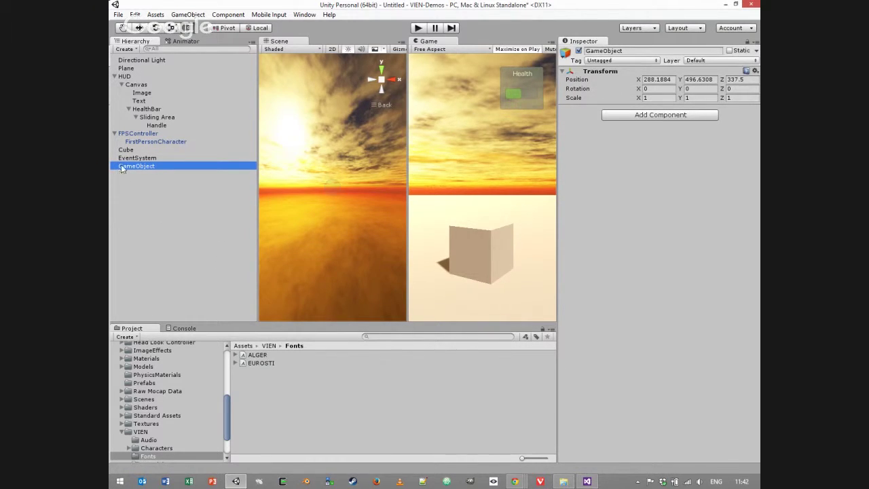
{"action": "mouse_move", "coordinate": [120, 165]}
{"action": "left_mouse_down"}
{"action": "mouse_move", "coordinate": [129, 59]}
{"action": "mouse_move", "coordinate": [136, 81]}
{"action": "mouse_move", "coordinate": [125, 170]}
{"action": "left_mouse_up"}
{"action": "left_click", "coordinate": [146, 169]}
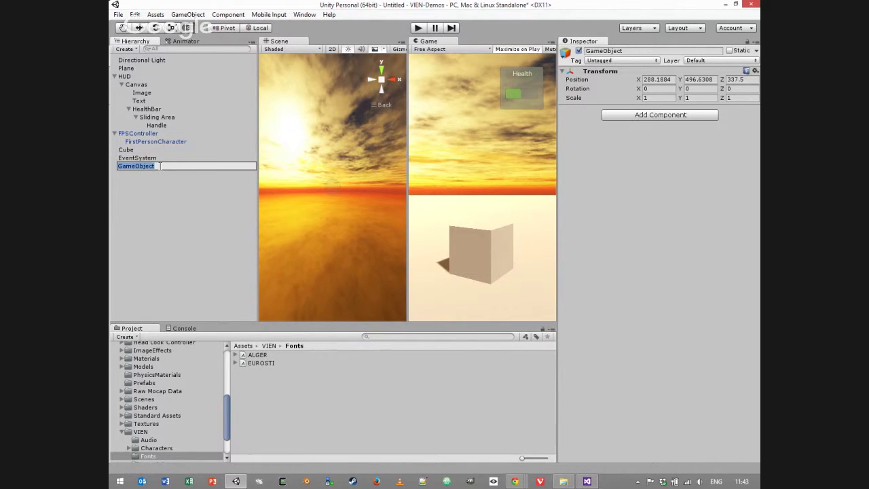
{"action": "type", "text": "Menu"}
{"action": "key", "text": "Return"}
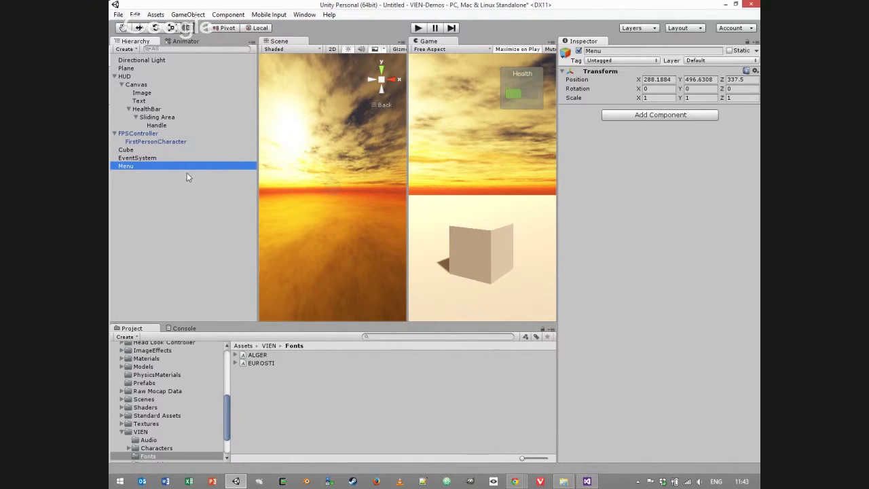
Step: Add a UI Canvas to the scene and make it a child of the Menu object
{"action": "left_click", "coordinate": [152, 216]}
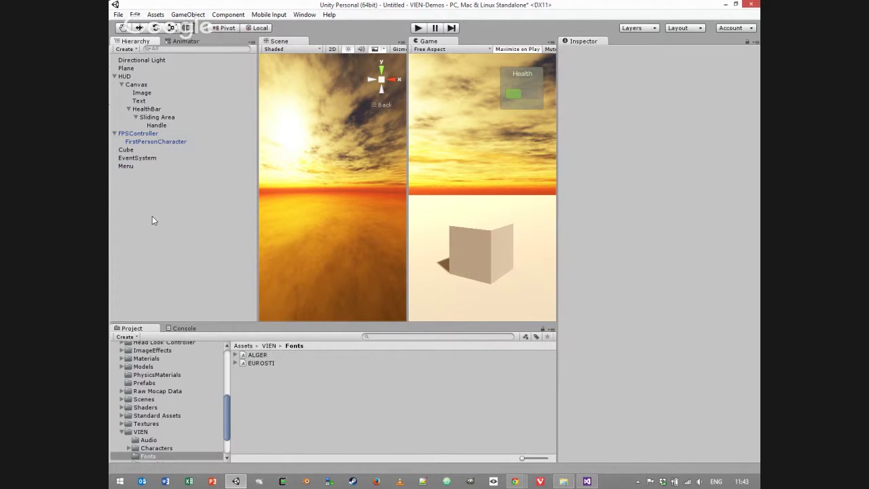
{"action": "left_click", "coordinate": [124, 167]}
{"action": "left_click", "coordinate": [187, 15]}
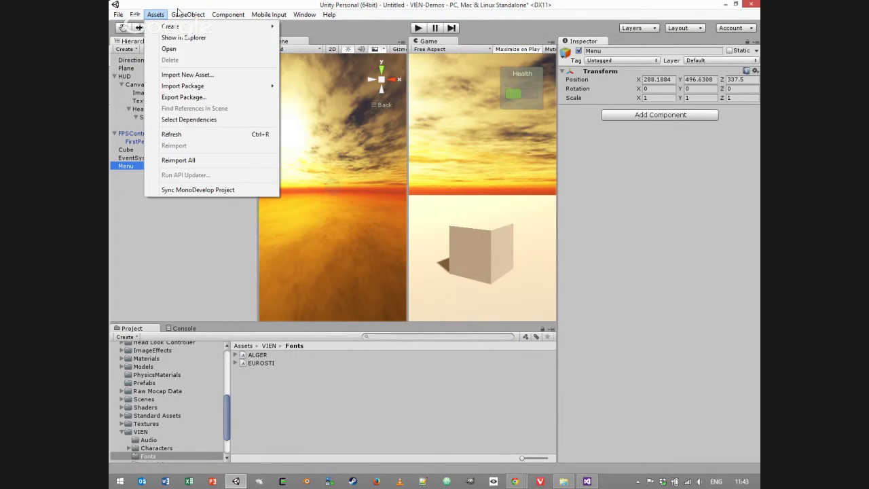
{"action": "mouse_move", "coordinate": [193, 94]}
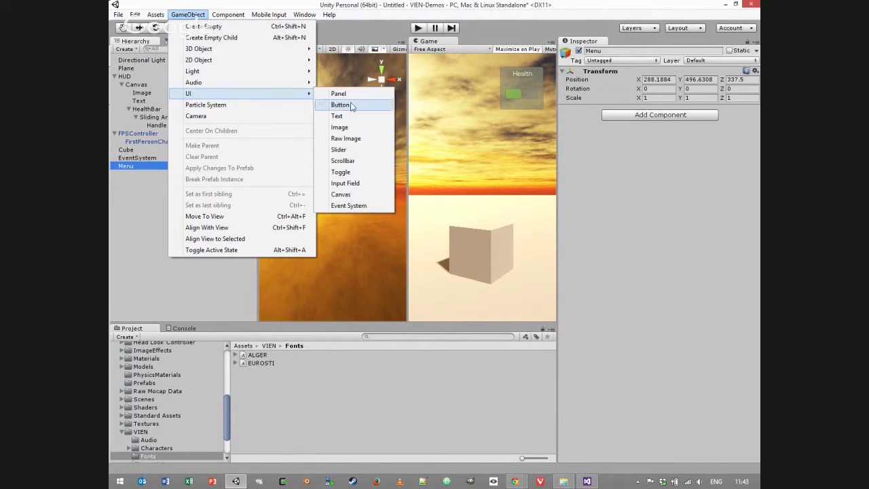
{"action": "left_click", "coordinate": [341, 195]}
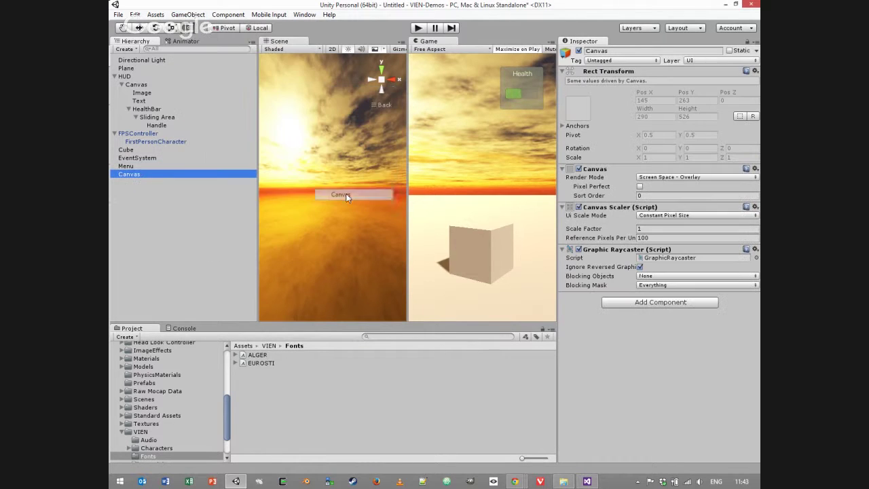
{"action": "left_click_drag", "start_coordinate": [126, 178], "coordinate": [136, 166]}
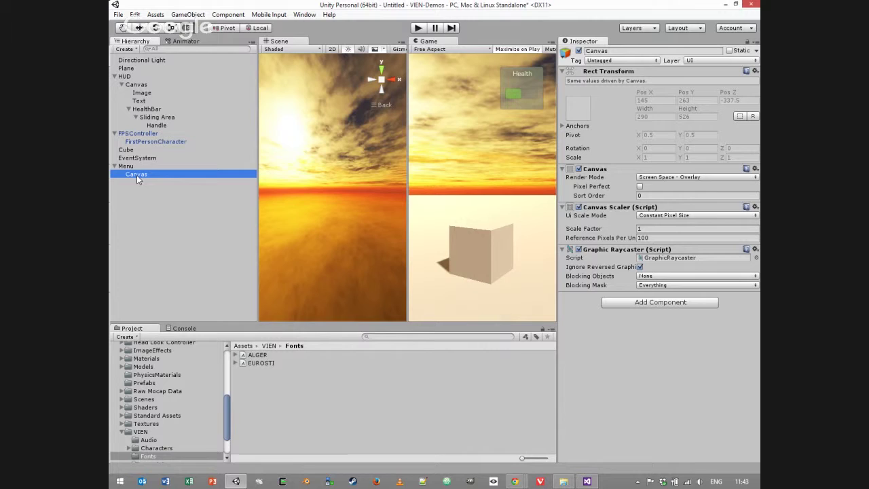
Step: Check the render mode choices of the Menu's Canvas, keeping Screen Space - Overlay
{"action": "left_click", "coordinate": [136, 176]}
{"action": "left_click", "coordinate": [137, 185]}
{"action": "left_click", "coordinate": [133, 173]}
{"action": "left_click", "coordinate": [684, 176]}
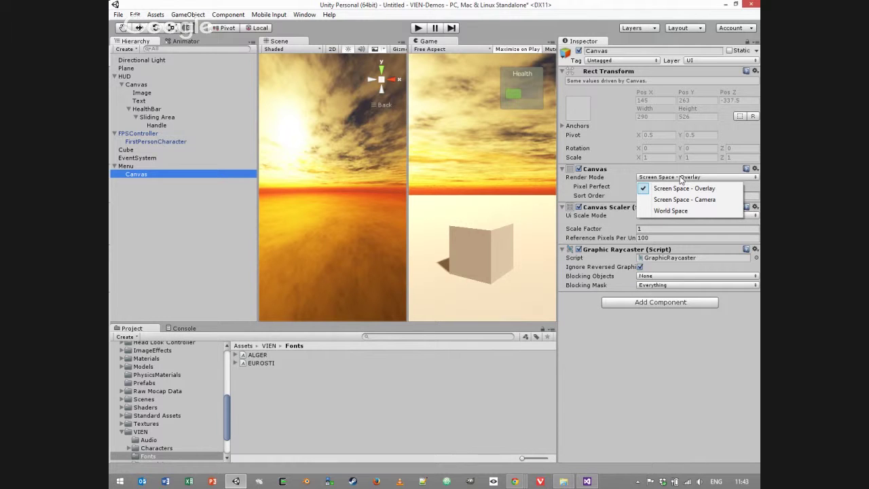
{"action": "left_click", "coordinate": [668, 170]}
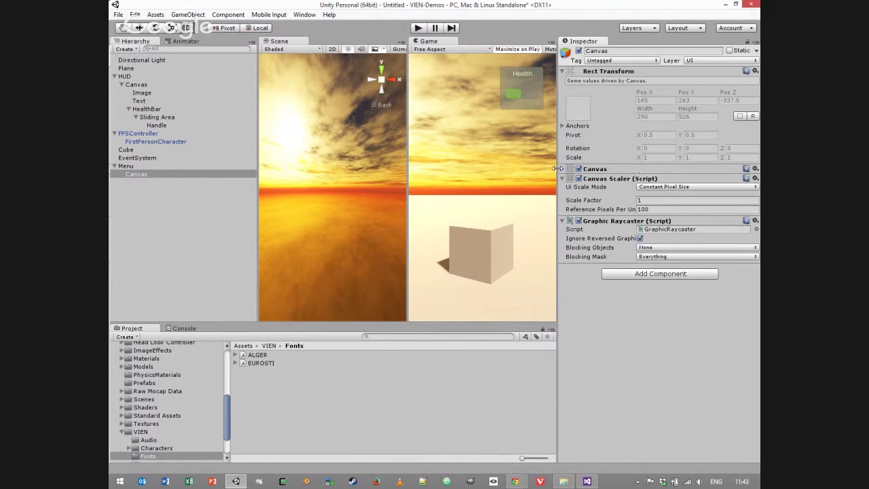
{"action": "left_click", "coordinate": [645, 169]}
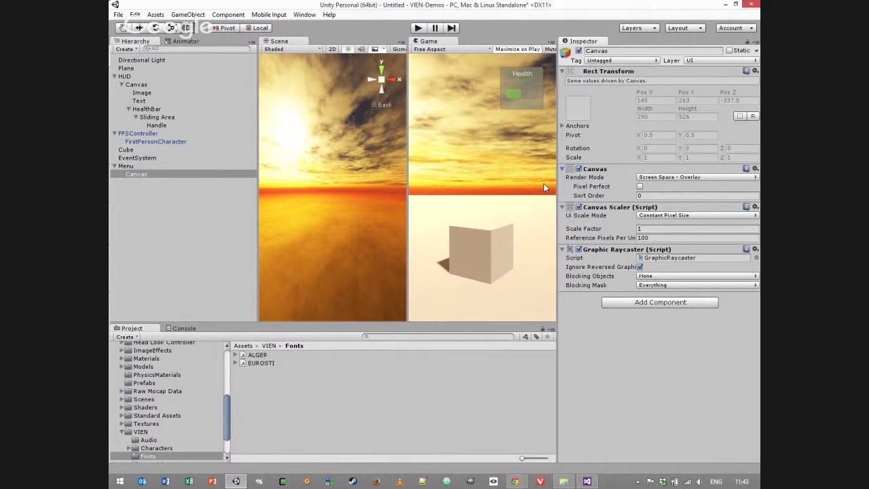
Step: Add a UI Image as a child of the Menu's Canvas
{"action": "left_click", "coordinate": [135, 174]}
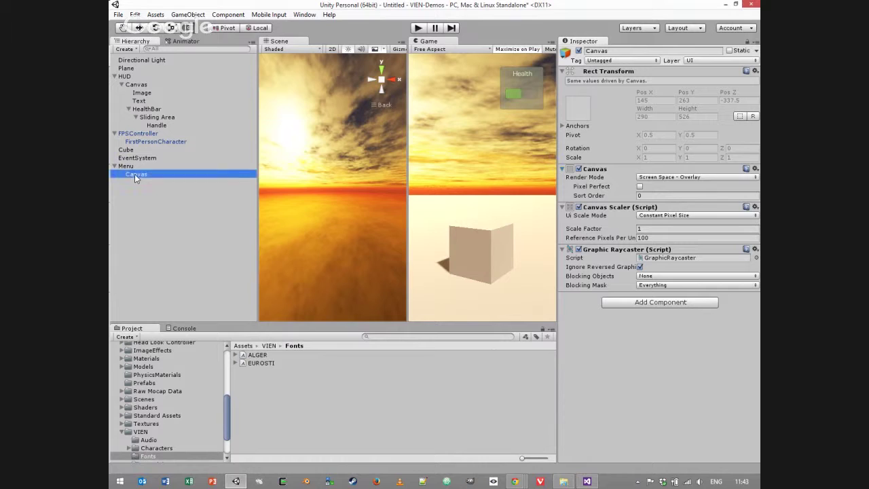
{"action": "scroll", "coordinate": [359, 222], "scroll_direction": "down", "scroll_amount": 3}
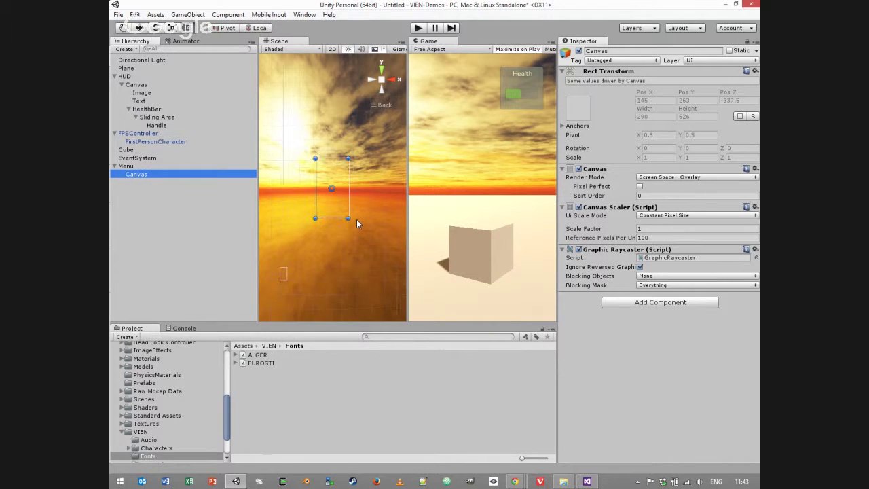
{"action": "left_click", "coordinate": [315, 213]}
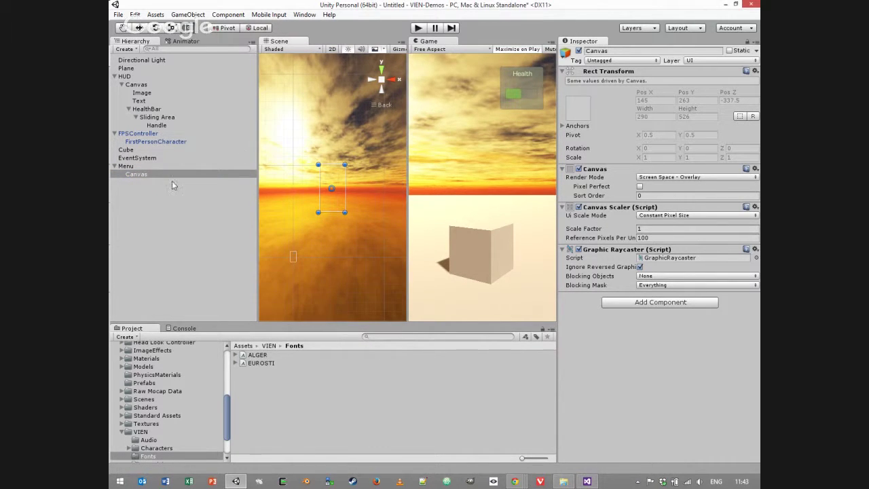
{"action": "left_click", "coordinate": [136, 174]}
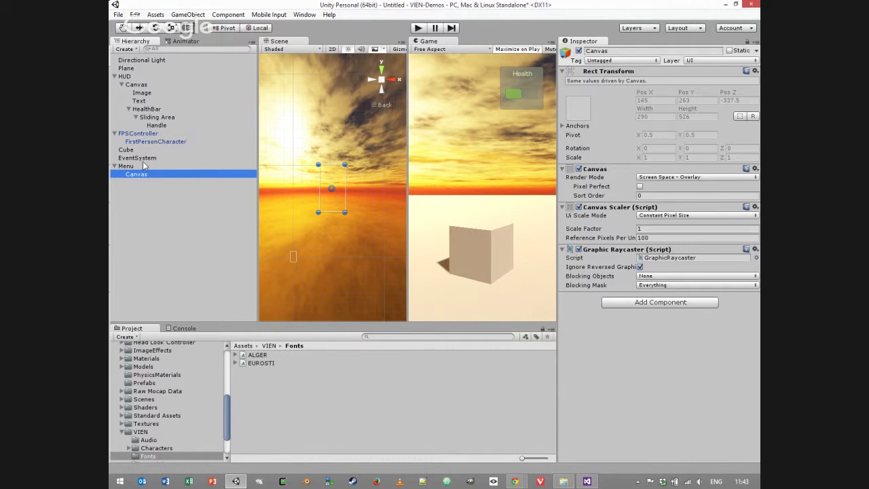
{"action": "left_click", "coordinate": [186, 16]}
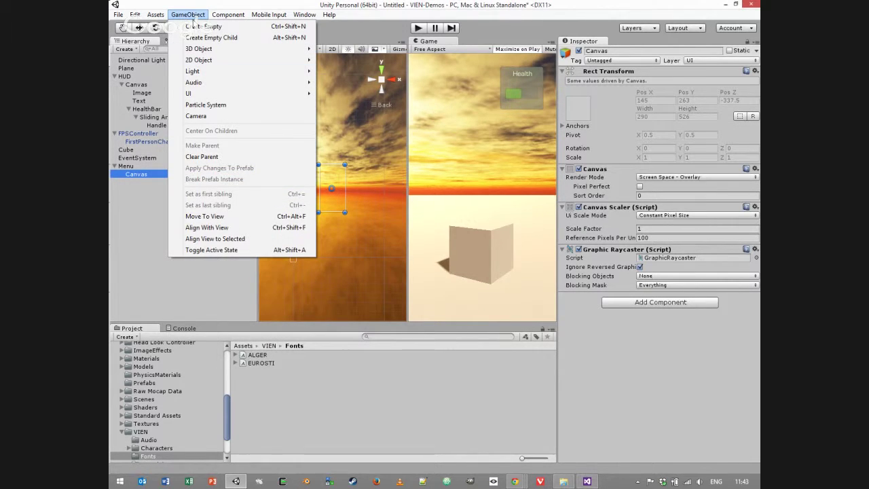
{"action": "mouse_move", "coordinate": [200, 94]}
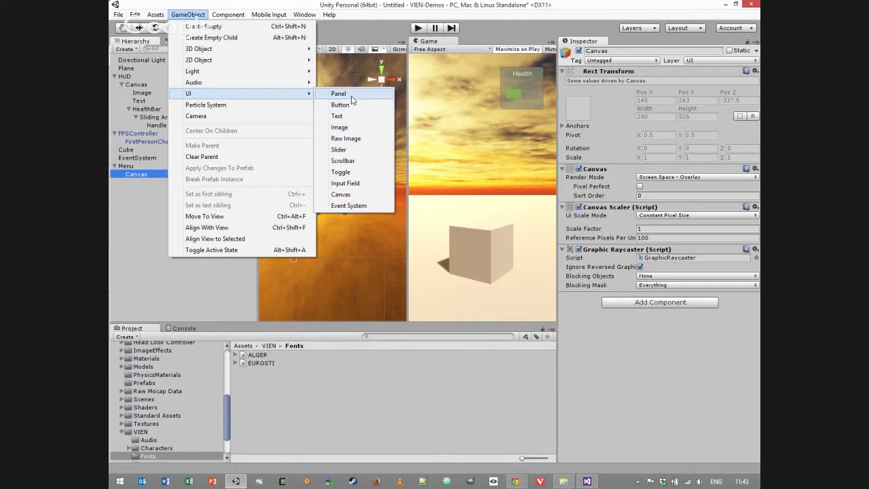
{"action": "left_click", "coordinate": [339, 128]}
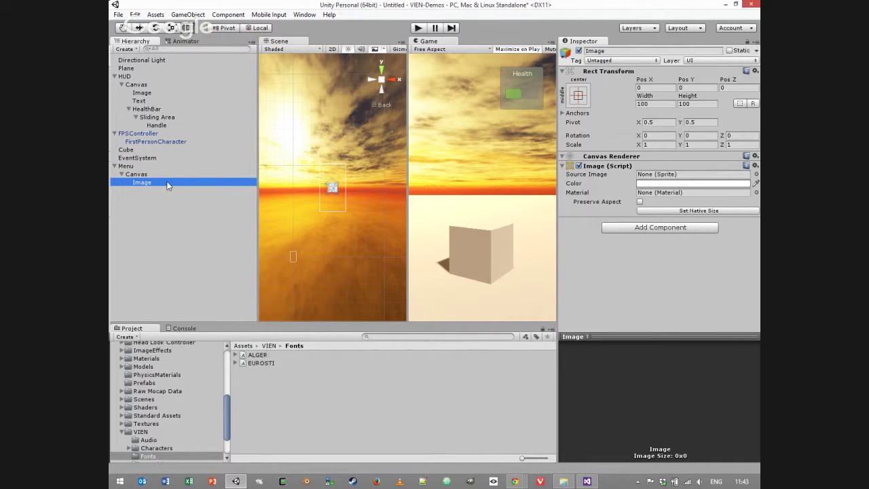
Step: Try adding a Button component to the Image under the Menu's Canvas, and remove that component again
{"action": "left_click", "coordinate": [227, 14]}
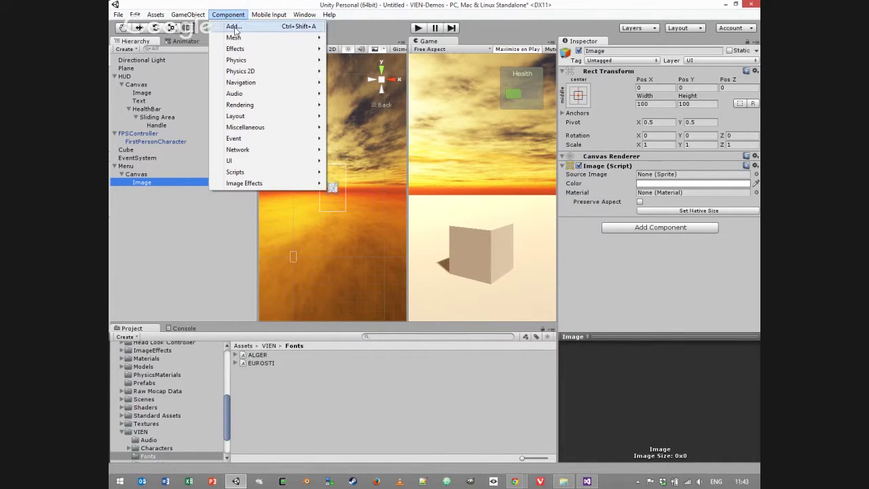
{"action": "mouse_move", "coordinate": [292, 164]}
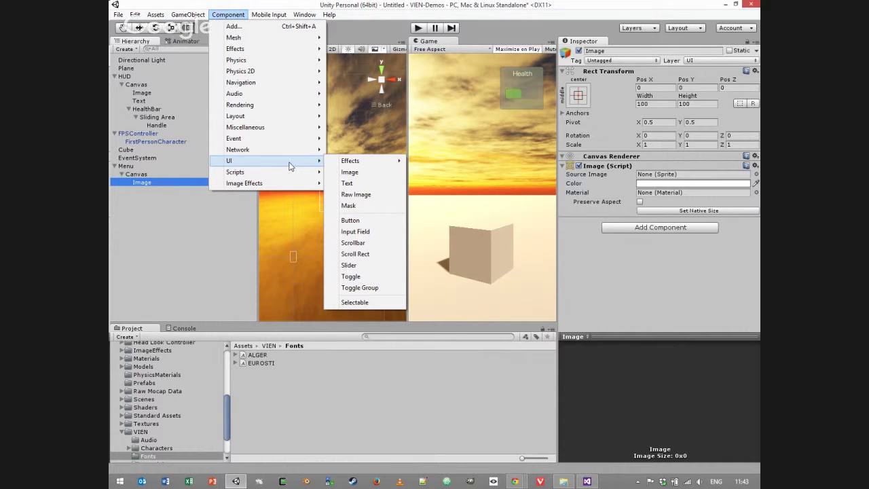
{"action": "left_click", "coordinate": [350, 221]}
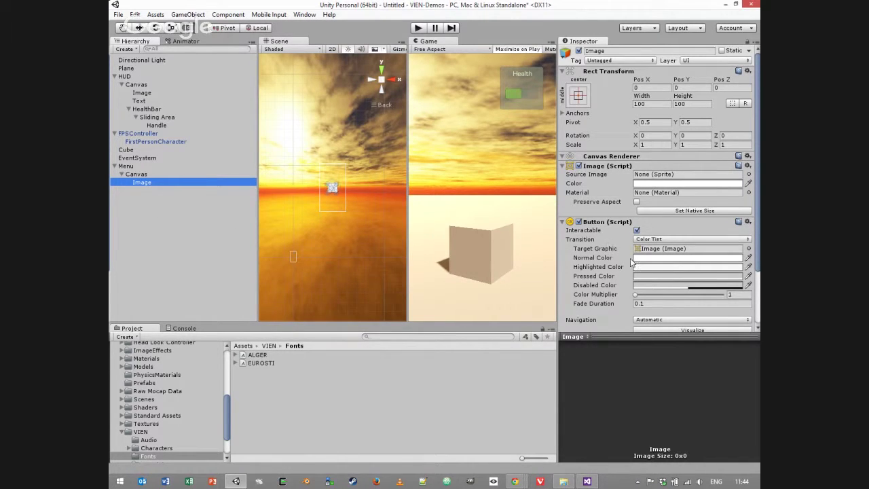
{"action": "scroll", "coordinate": [336, 237], "scroll_direction": "up", "scroll_amount": 5}
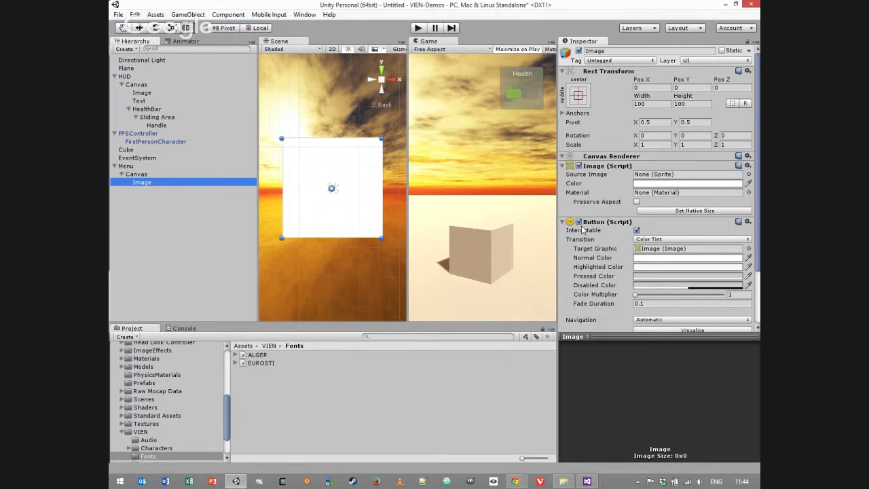
{"action": "scroll", "coordinate": [290, 195], "scroll_direction": "up", "scroll_amount": 3}
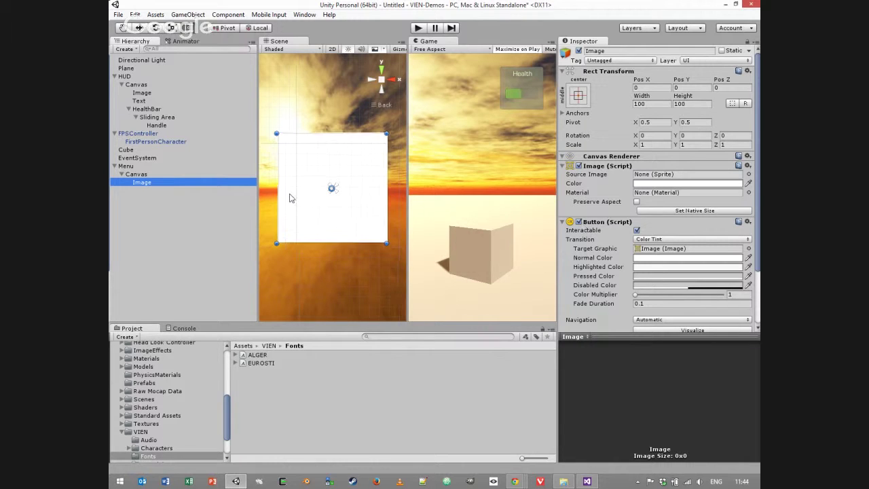
{"action": "scroll", "coordinate": [293, 201], "scroll_direction": "down", "scroll_amount": 2}
{"action": "scroll", "coordinate": [297, 201], "scroll_direction": "down", "scroll_amount": 1}
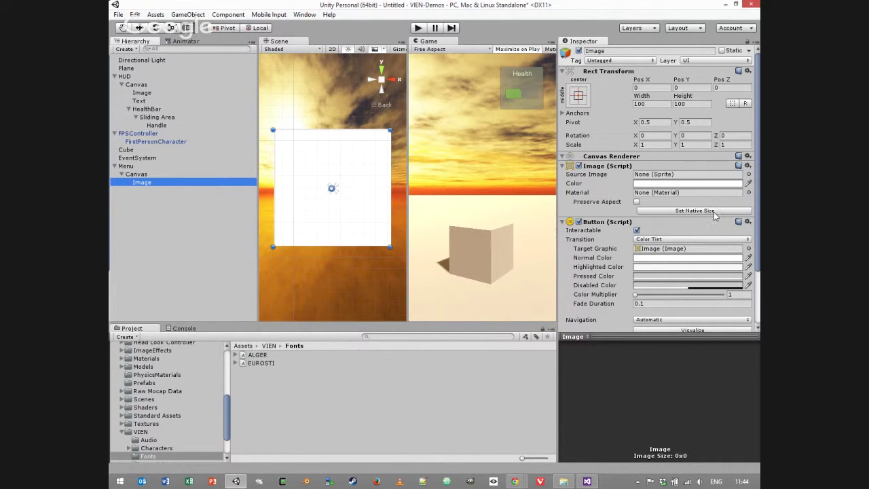
{"action": "left_click", "coordinate": [747, 221]}
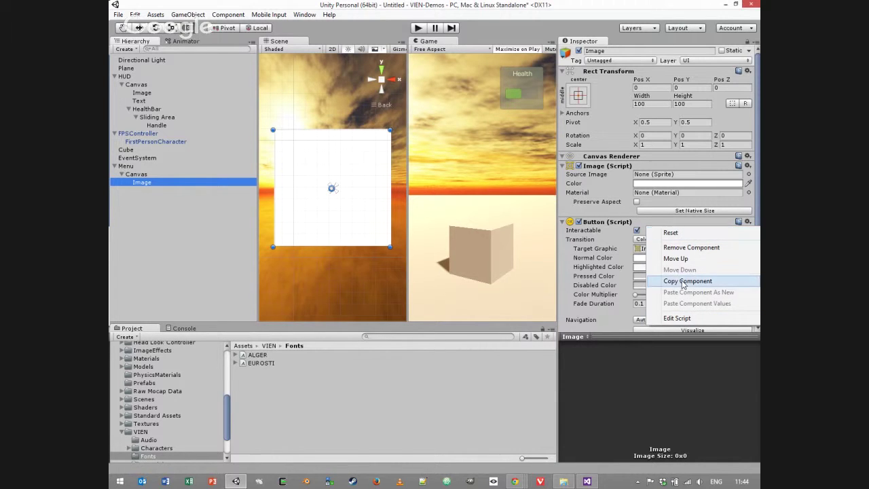
{"action": "left_click", "coordinate": [687, 248]}
Step: Add a UI Button as a child of the Menu's Canvas and review its component settings
{"action": "left_click", "coordinate": [134, 175]}
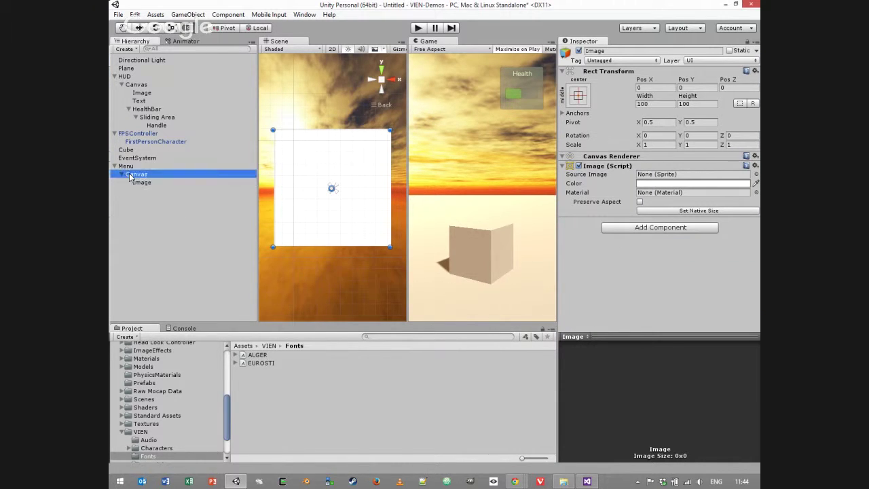
{"action": "left_click", "coordinate": [187, 14]}
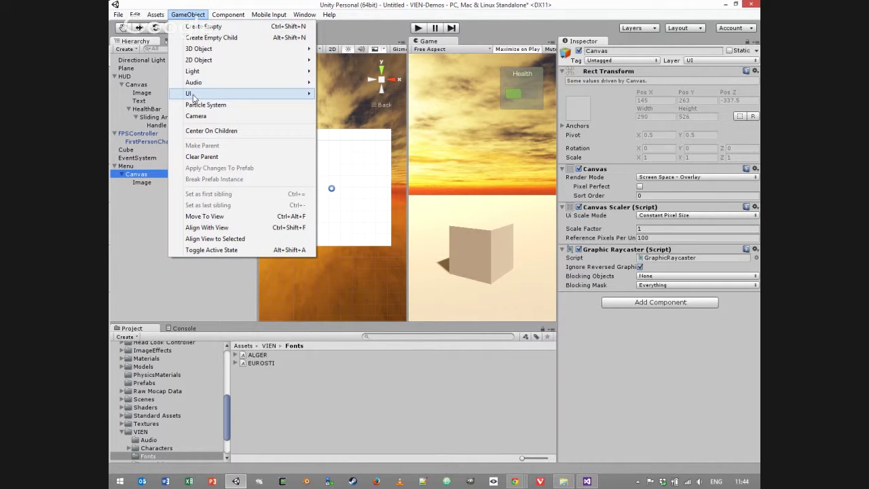
{"action": "mouse_move", "coordinate": [194, 94]}
{"action": "left_click", "coordinate": [380, 105]}
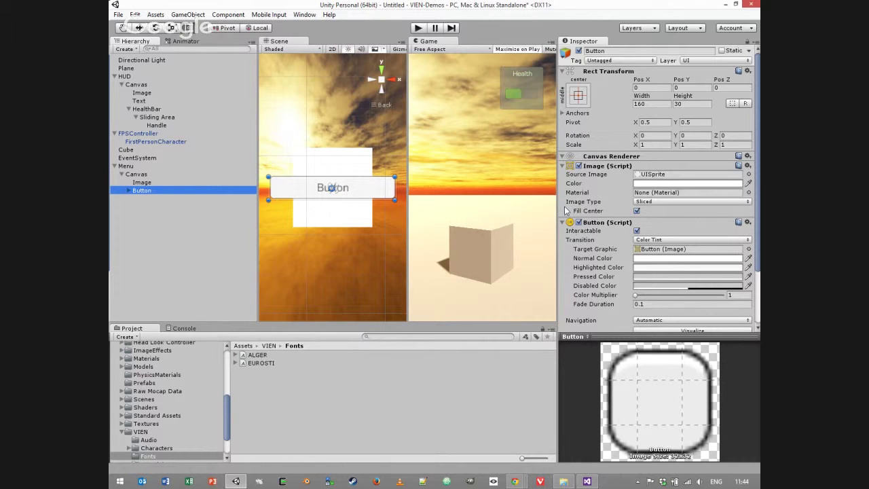
{"action": "scroll", "coordinate": [569, 232], "scroll_direction": "down", "scroll_amount": 5}
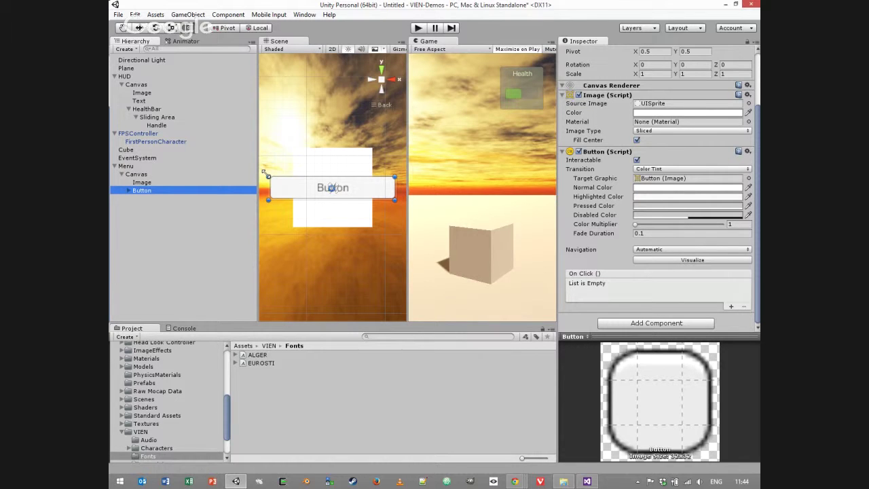
Step: Enlarge the Menu's Image to about 182 by 117 so that it surrounds the Button
{"action": "left_click", "coordinate": [313, 167]}
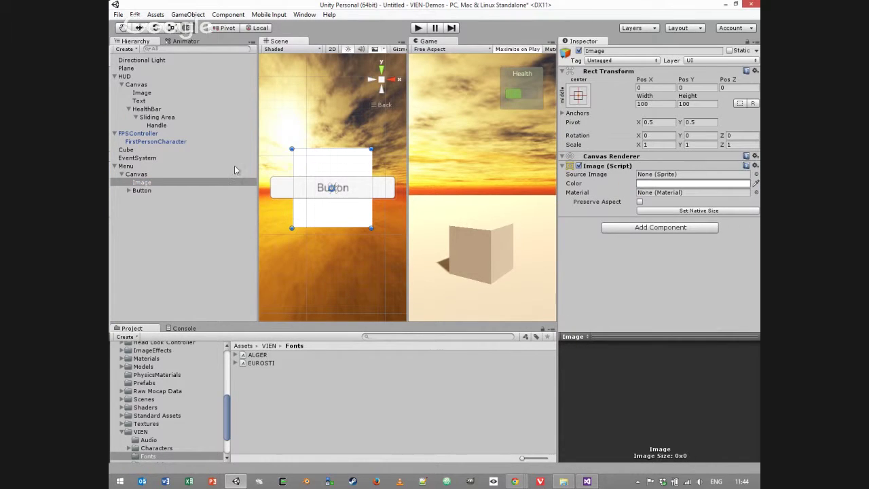
{"action": "left_click_drag", "start_coordinate": [267, 138], "coordinate": [261, 137]}
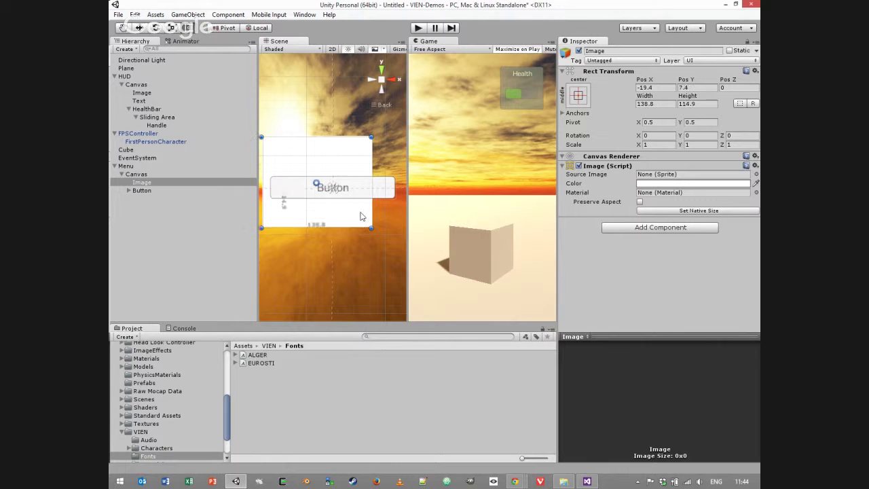
{"action": "left_click_drag", "start_coordinate": [370, 227], "coordinate": [401, 226]}
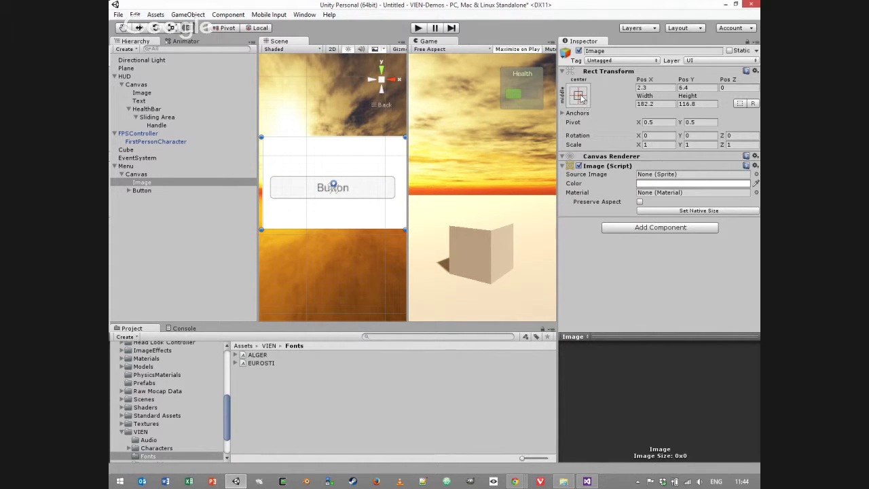
Step: Check the anchor presets of the Menu's Image and Button, keeping the middle-center anchoring
{"action": "left_click", "coordinate": [582, 98]}
{"action": "left_click", "coordinate": [359, 182]}
{"action": "left_click", "coordinate": [364, 187]}
{"action": "left_click", "coordinate": [578, 98]}
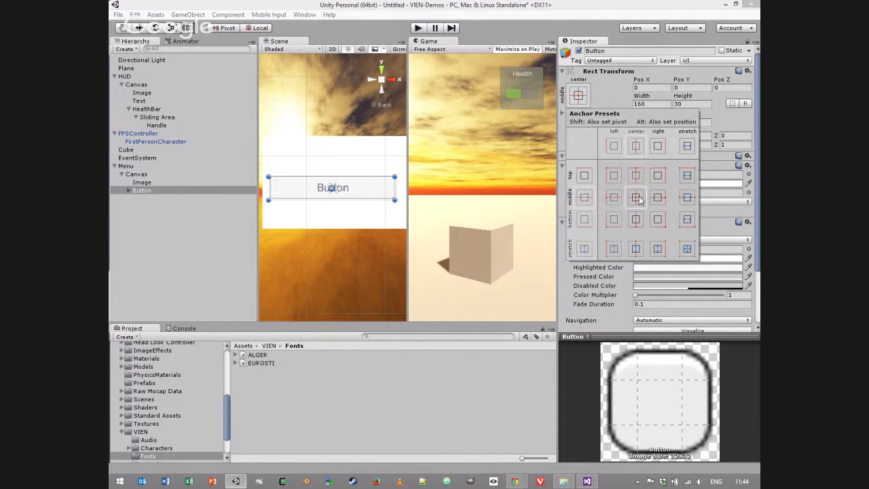
{"action": "left_click", "coordinate": [169, 209]}
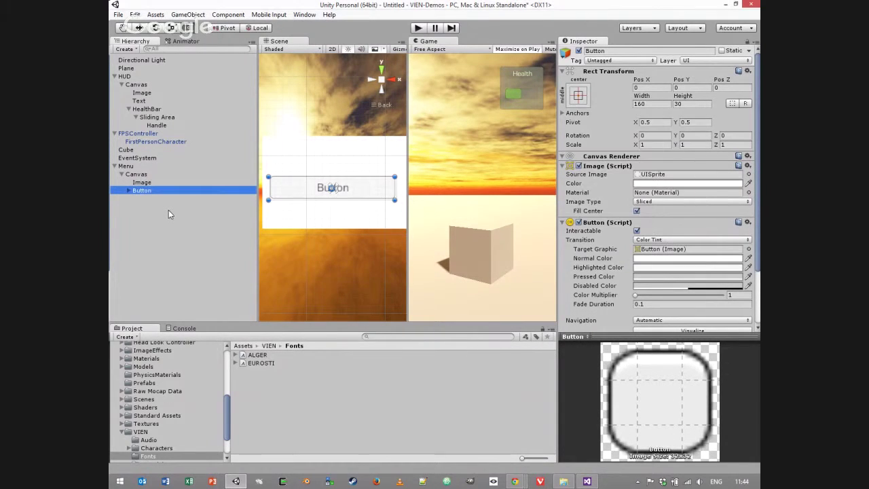
Step: Select the Menu object, play-test the scene with the first-person controller active, and stop playback
{"action": "left_click", "coordinate": [125, 165]}
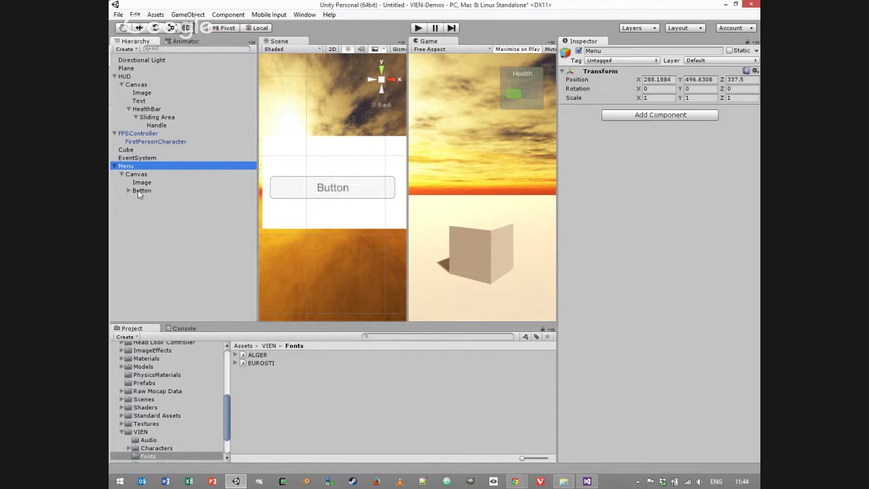
{"action": "left_click", "coordinate": [419, 29]}
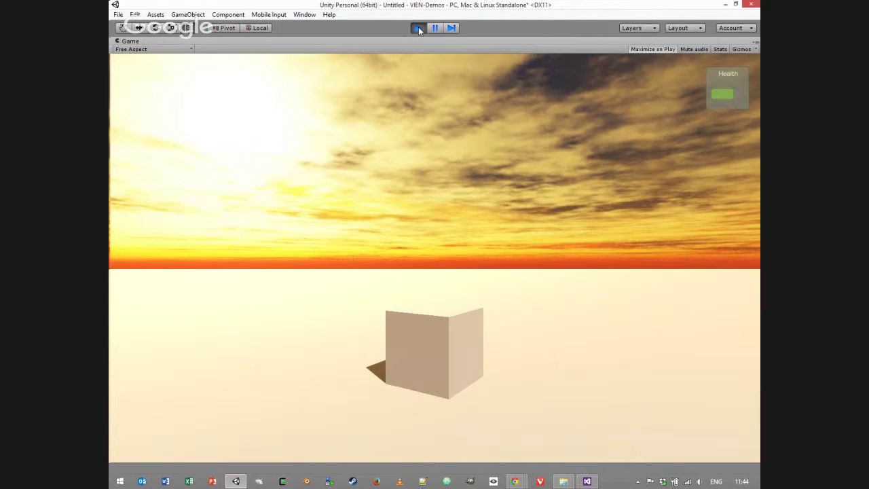
{"action": "left_click", "coordinate": [418, 28]}
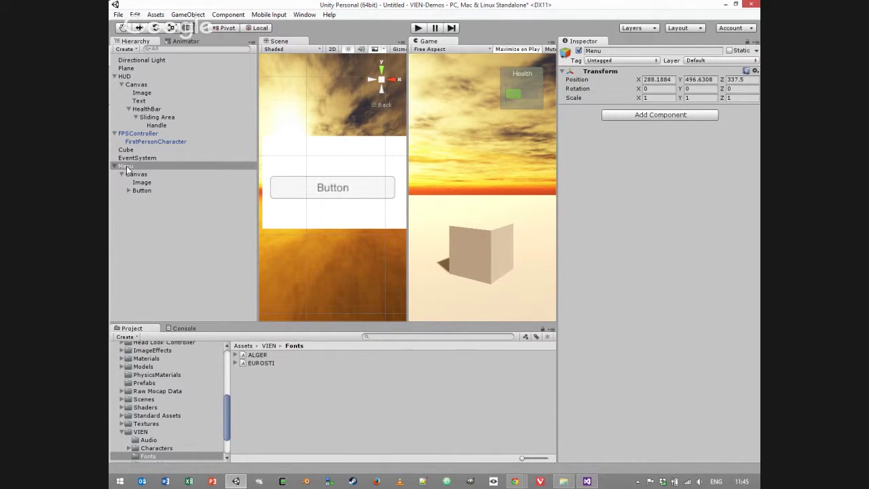
Step: Deactivate the FPSController object and play-test the scene without it
{"action": "left_click", "coordinate": [137, 134]}
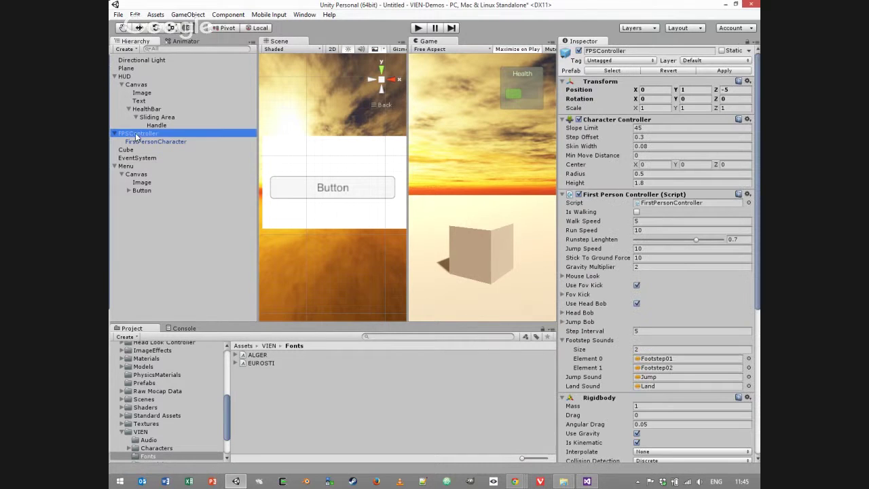
{"action": "left_click", "coordinate": [417, 28]}
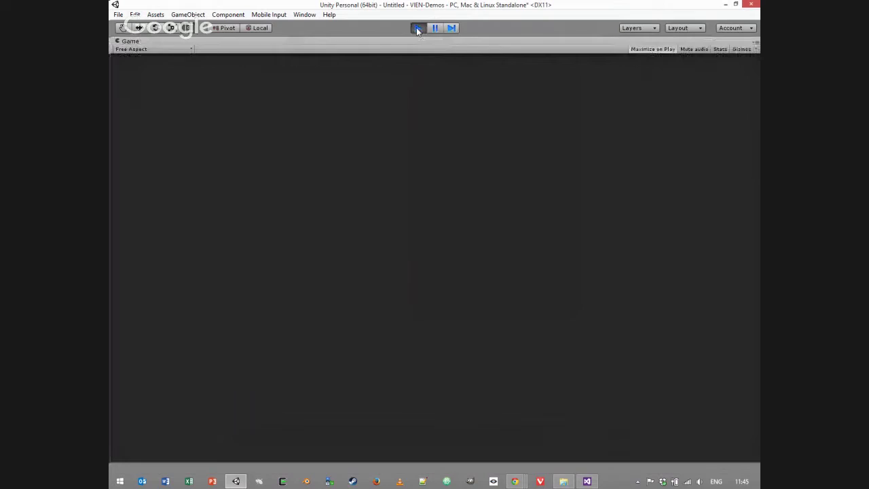
{"action": "left_click", "coordinate": [417, 28]}
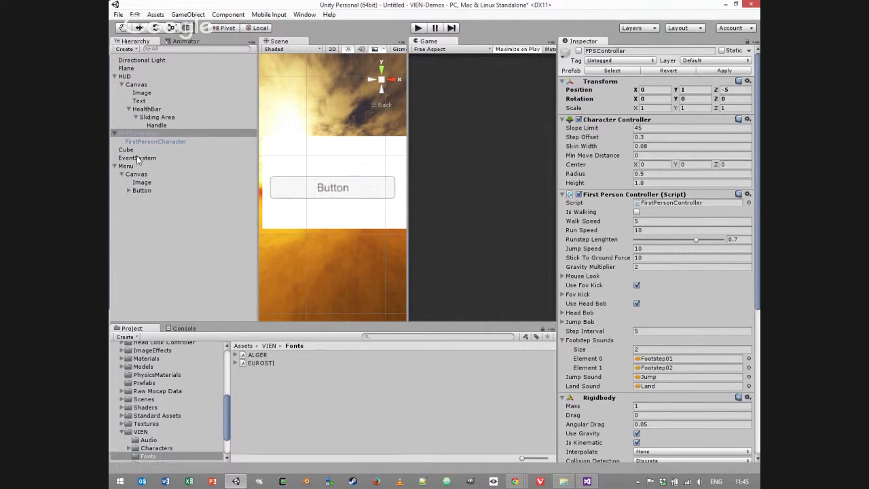
Step: Add a Camera to the scene as a child of the Menu object and play-test the scene with it
{"action": "left_click", "coordinate": [170, 167]}
{"action": "left_click", "coordinate": [188, 14]}
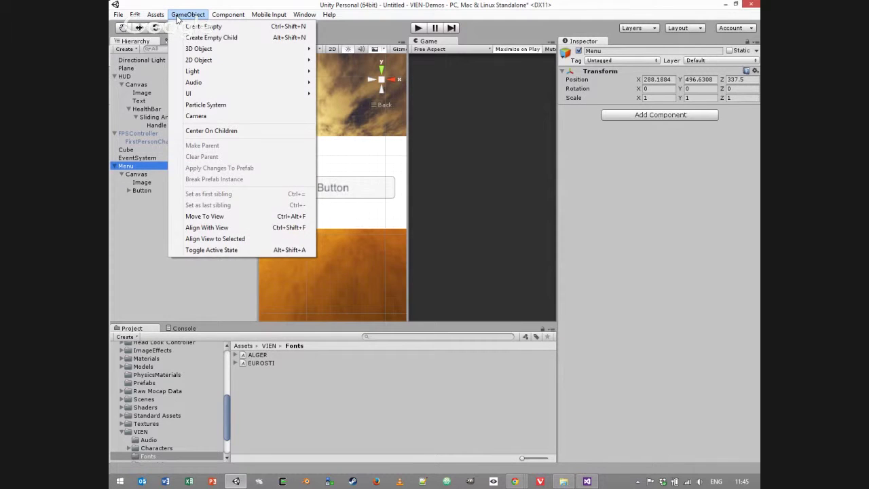
{"action": "left_click", "coordinate": [196, 115]}
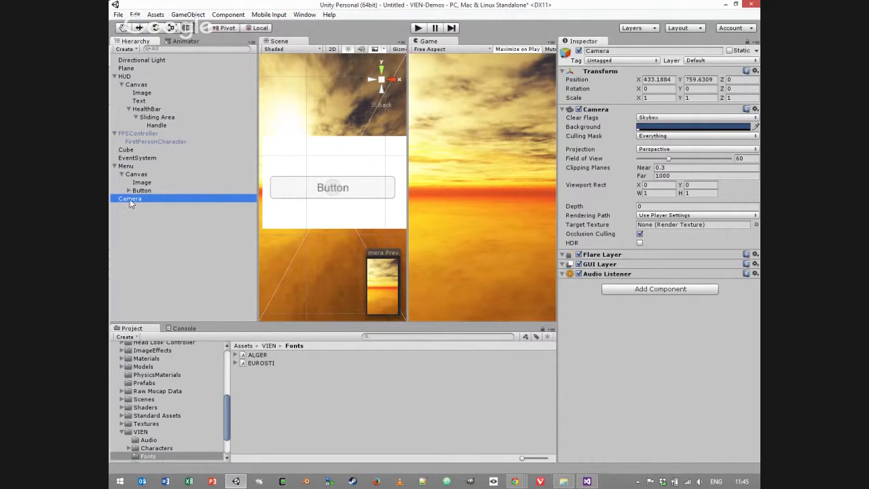
{"action": "left_click_drag", "start_coordinate": [130, 199], "coordinate": [136, 174]}
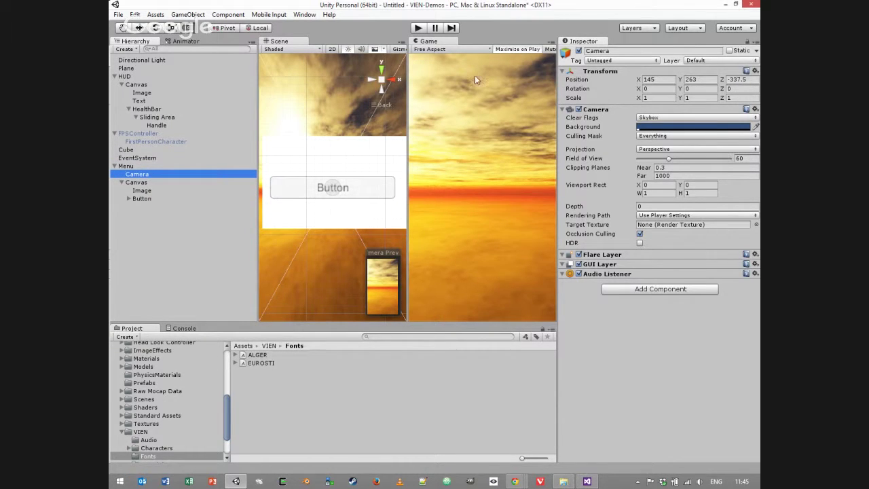
{"action": "left_click", "coordinate": [416, 29]}
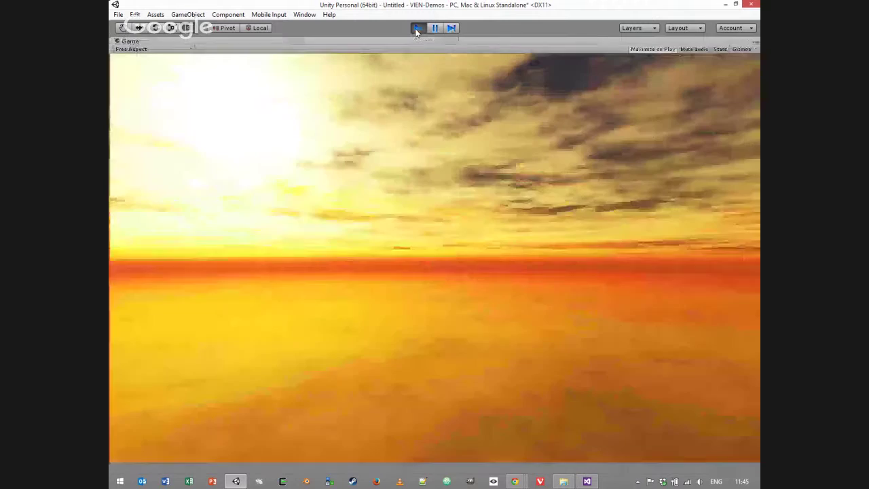
{"action": "left_click", "coordinate": [417, 30]}
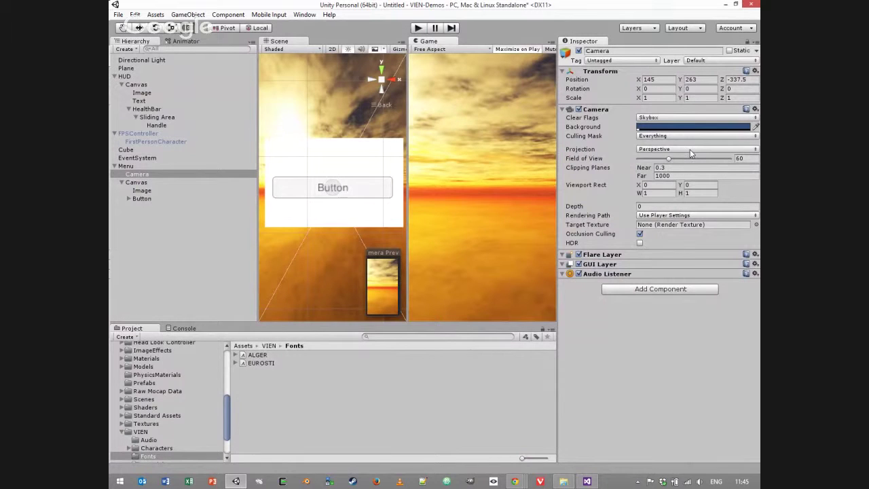
Step: Examine where the Menu's Canvas and Camera sit relative to each other in a side view of the scene
{"action": "left_click", "coordinate": [136, 182]}
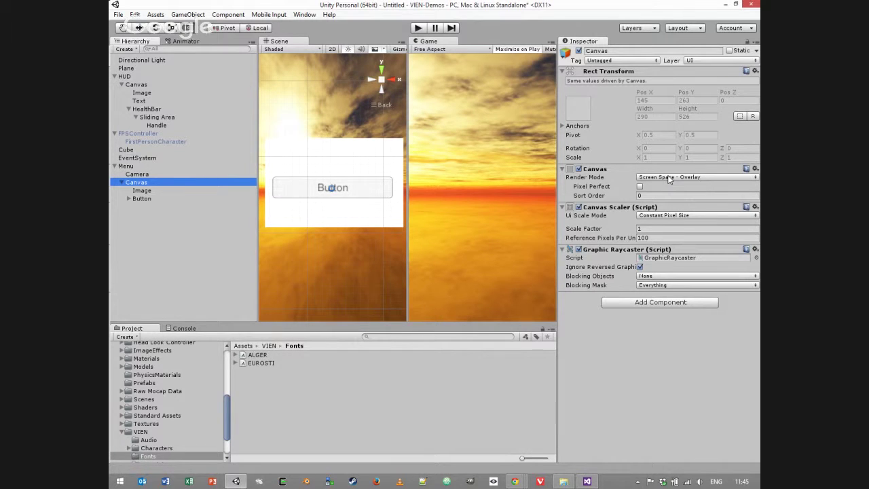
{"action": "left_click", "coordinate": [137, 174]}
{"action": "scroll", "coordinate": [332, 204], "scroll_direction": "down", "scroll_amount": 5}
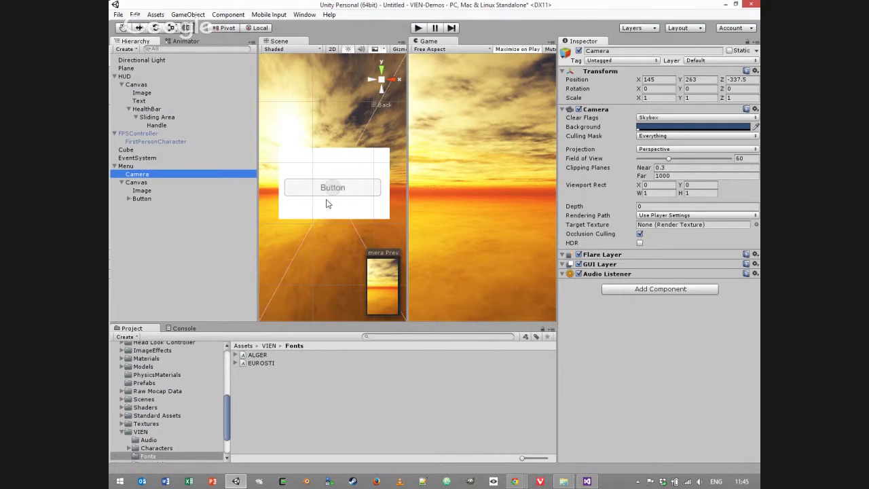
{"action": "left_click", "coordinate": [395, 80]}
{"action": "scroll", "coordinate": [308, 199], "scroll_direction": "down", "scroll_amount": 3}
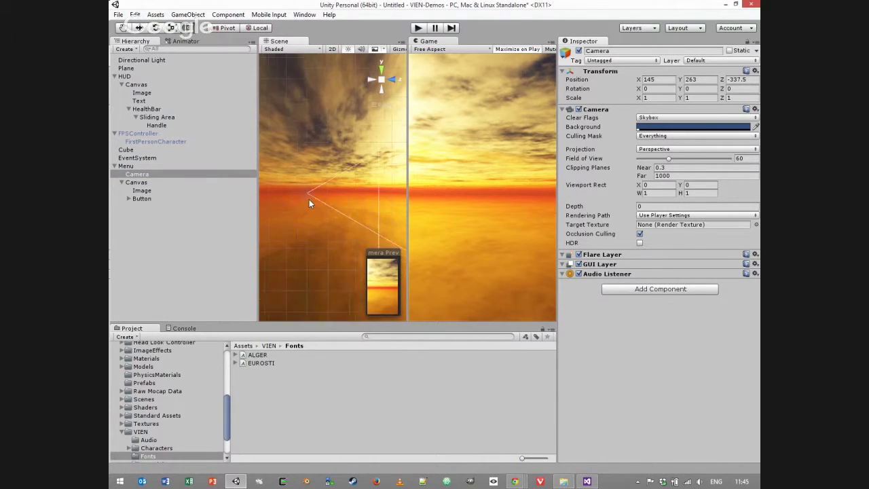
{"action": "left_click", "coordinate": [137, 182]}
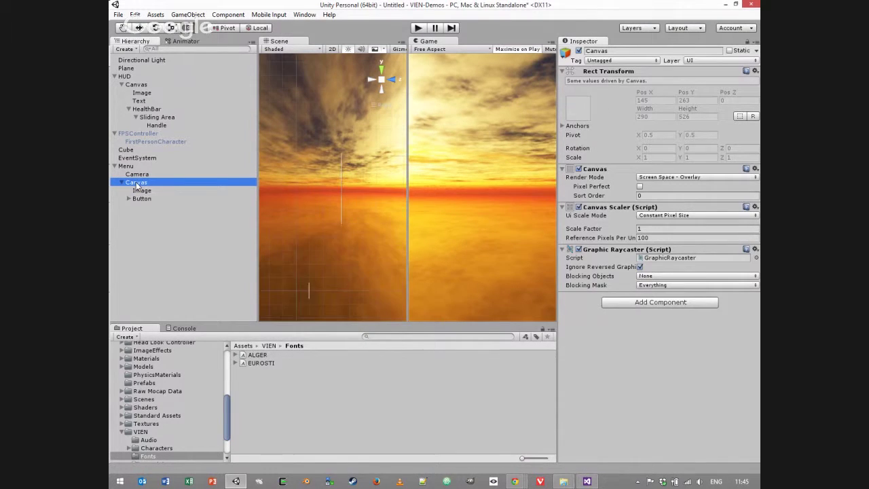
Step: Move the Menu's Camera along the Z axis to about -324 in the side view, keeping it selected
{"action": "left_click", "coordinate": [135, 175]}
{"action": "double_click", "coordinate": [135, 175]}
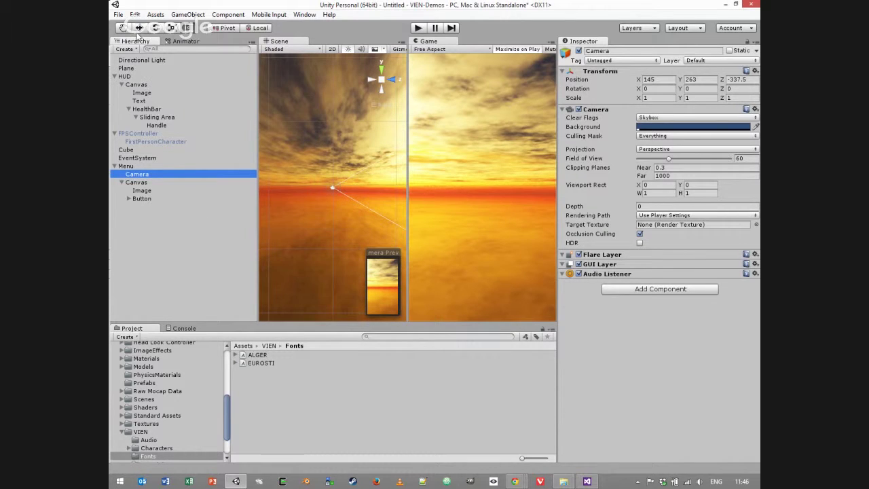
{"action": "left_click", "coordinate": [336, 187]}
{"action": "left_click_drag", "start_coordinate": [338, 186], "coordinate": [277, 242]}
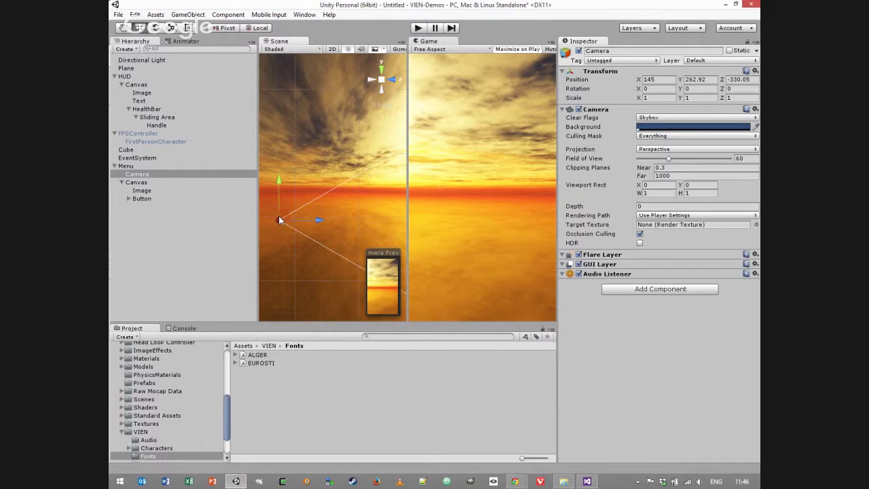
{"action": "left_click", "coordinate": [341, 240]}
{"action": "key", "text": "q"}
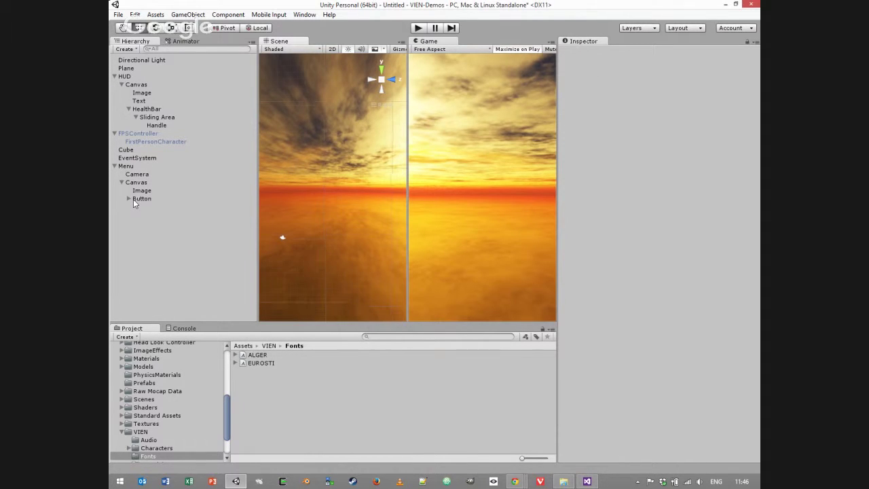
{"action": "left_click", "coordinate": [136, 173]}
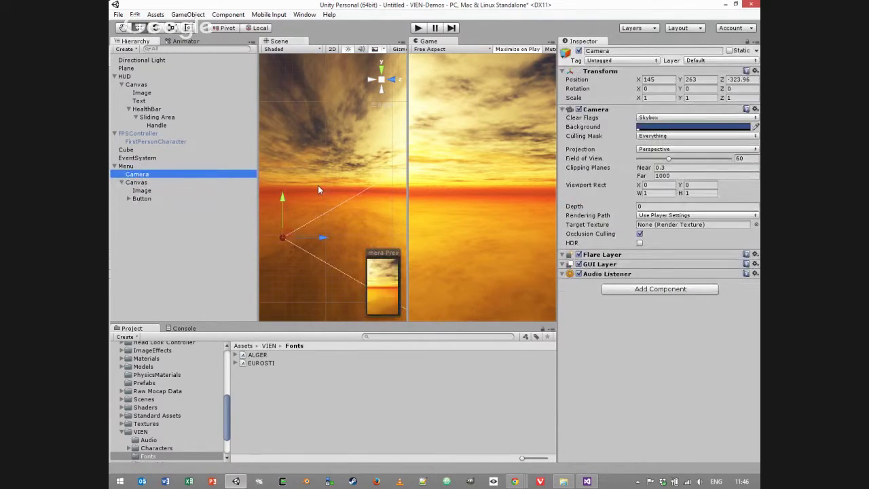
Step: Set the Menu Canvas's render mode to Screen Space - Camera and assign the Menu's Camera as its render camera
{"action": "left_click", "coordinate": [172, 183]}
{"action": "left_click", "coordinate": [674, 178]}
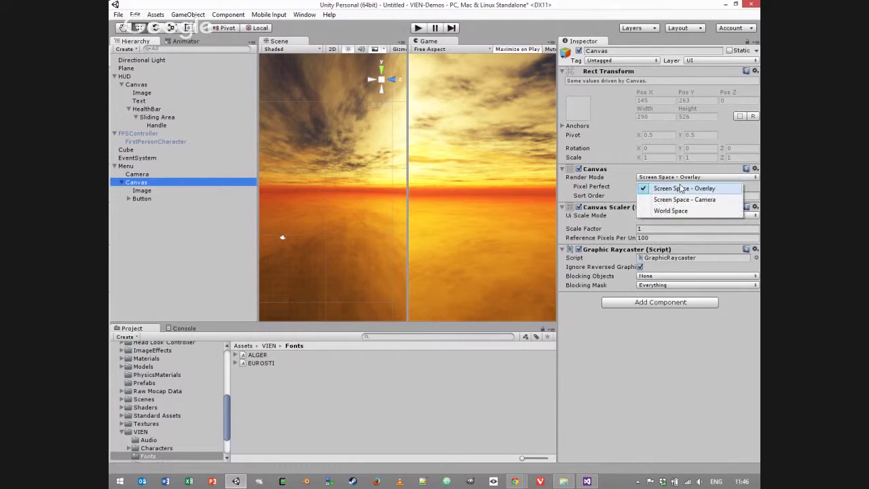
{"action": "left_click", "coordinate": [676, 200]}
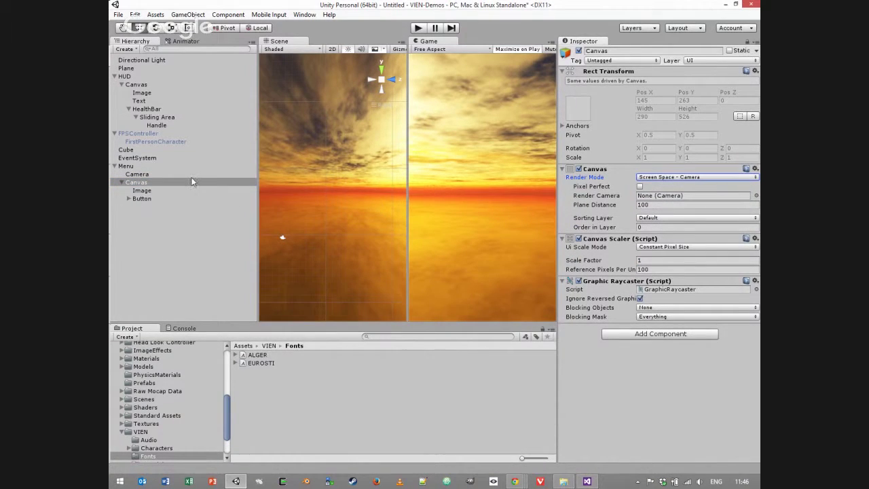
{"action": "left_click_drag", "start_coordinate": [134, 176], "coordinate": [642, 197]}
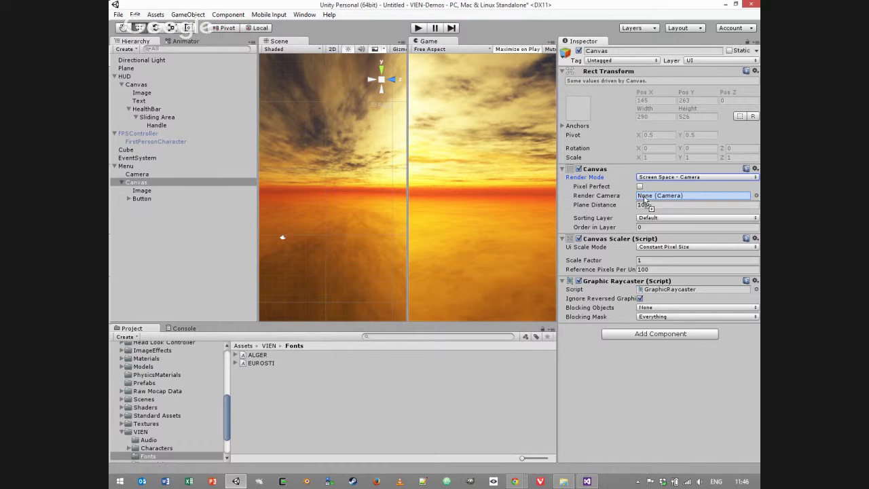
Step: Play-test the scene and try the menu's button in the running game
{"action": "left_click", "coordinate": [418, 28]}
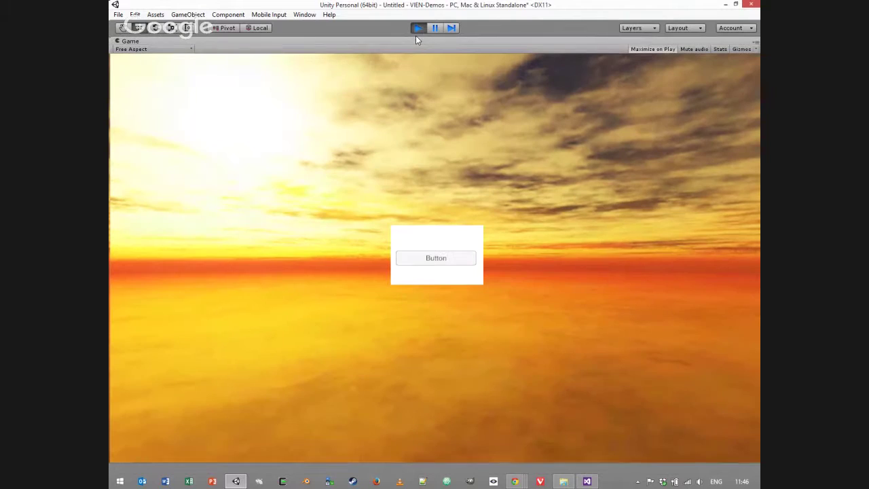
{"action": "left_click", "coordinate": [429, 264]}
{"action": "left_click", "coordinate": [417, 28]}
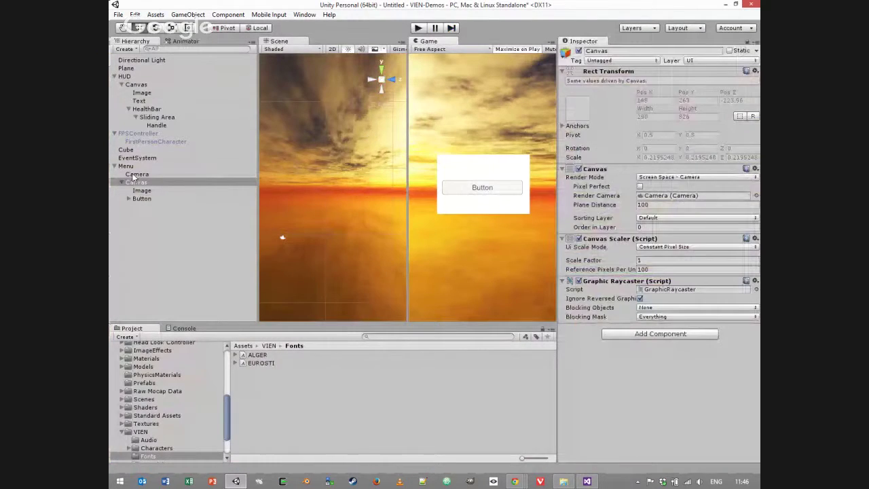
Step: Review the settings of the Menu's Camera and Canvas, and play-test the menu button again
{"action": "left_click", "coordinate": [140, 175]}
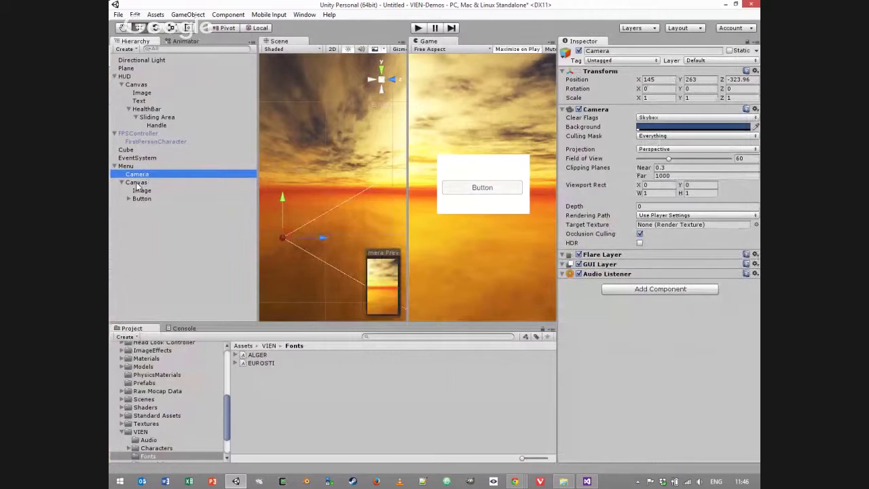
{"action": "left_click", "coordinate": [136, 183]}
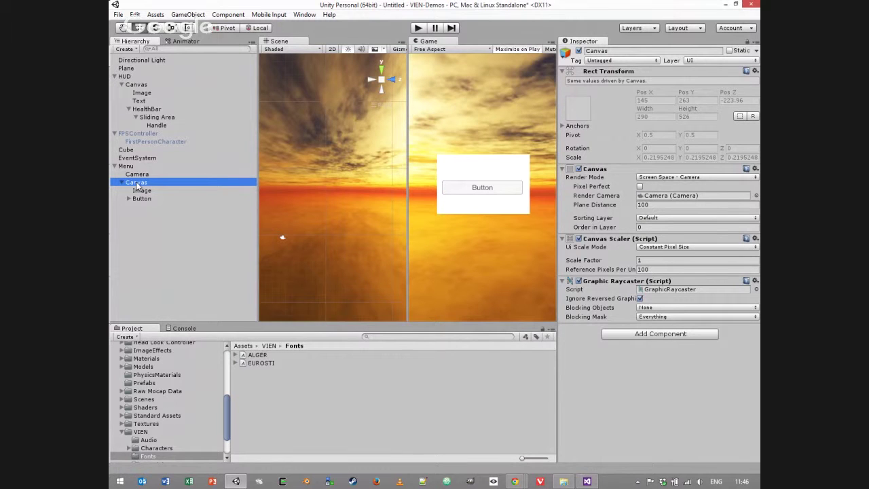
{"action": "left_click", "coordinate": [418, 28]}
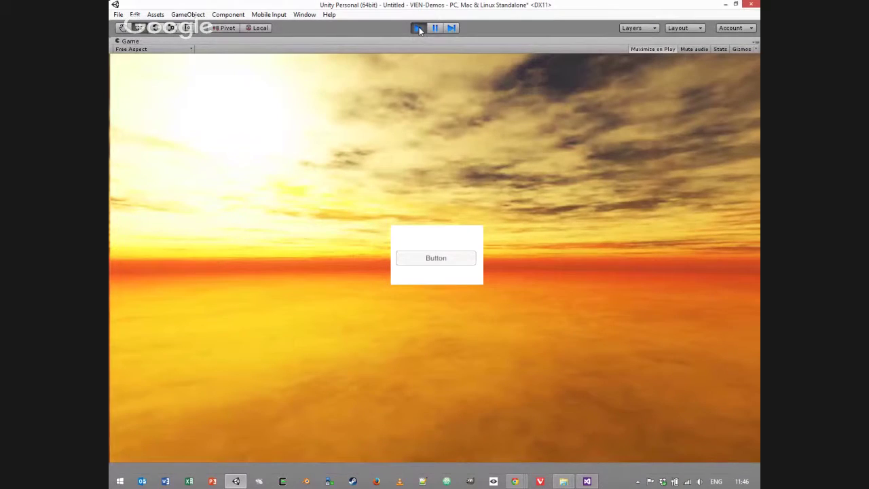
{"action": "left_click", "coordinate": [438, 262]}
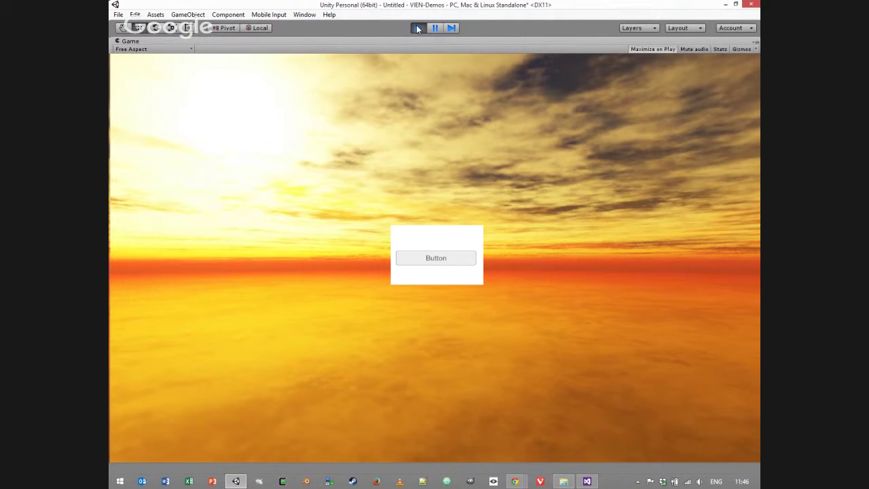
{"action": "left_click", "coordinate": [418, 28]}
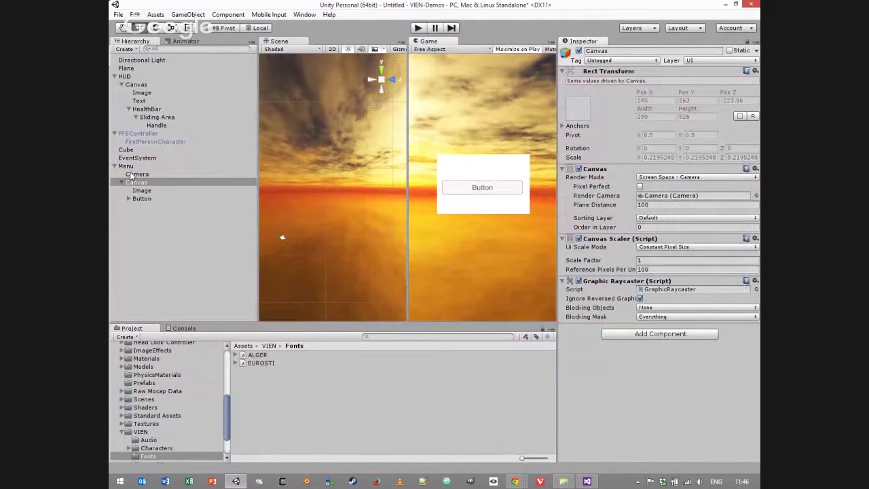
Step: Reactivate the FPSController object and play-test the scene with it
{"action": "left_click", "coordinate": [136, 175]}
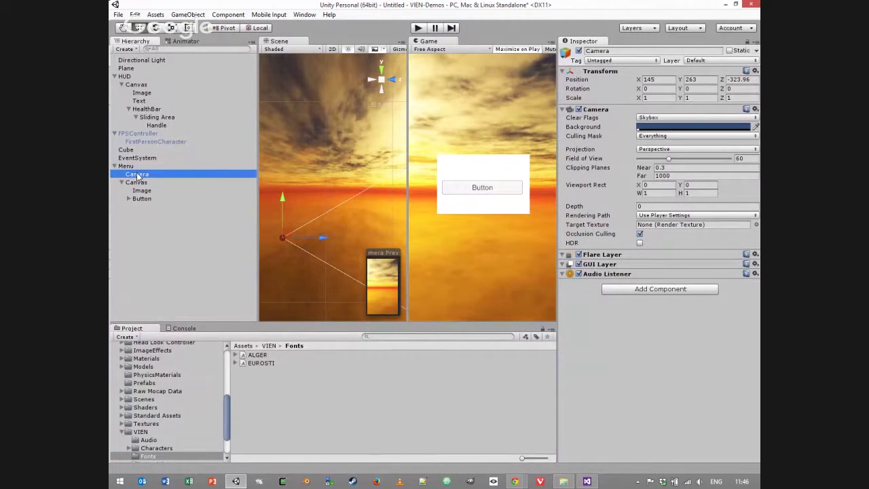
{"action": "left_click", "coordinate": [136, 134]}
{"action": "left_click", "coordinate": [578, 51]}
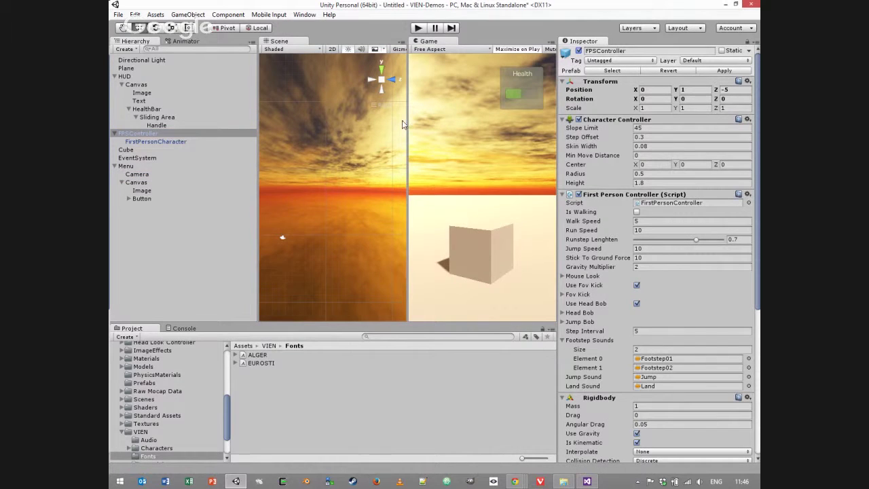
{"action": "left_click", "coordinate": [419, 28]}
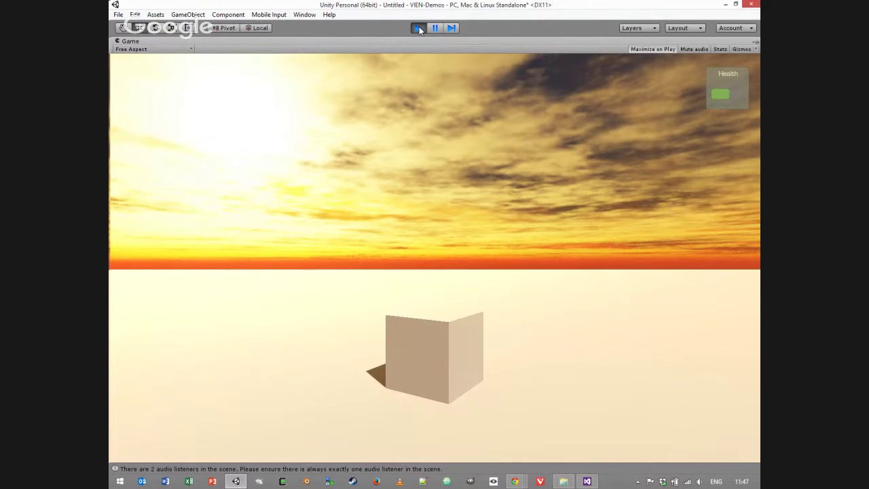
{"action": "left_click", "coordinate": [418, 28]}
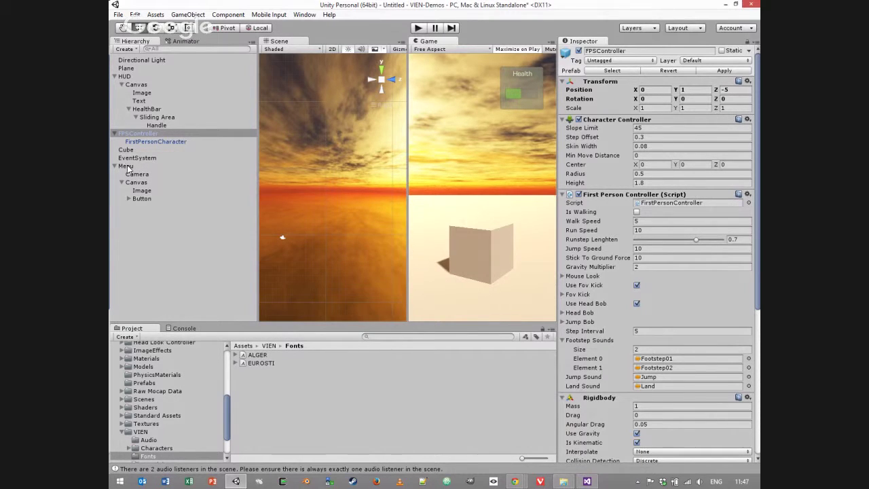
Step: Examine the Menu object and its children: Camera, Canvas, Image and Button
{"action": "left_click", "coordinate": [126, 166]}
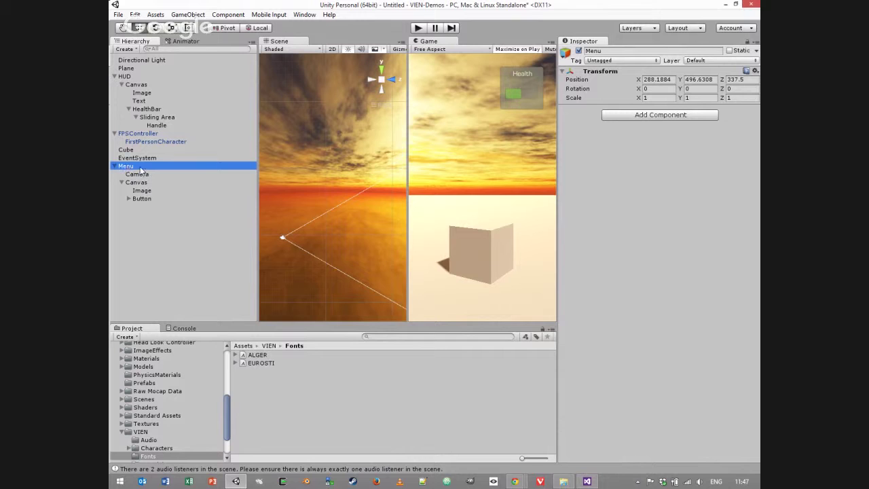
{"action": "left_click", "coordinate": [139, 174]}
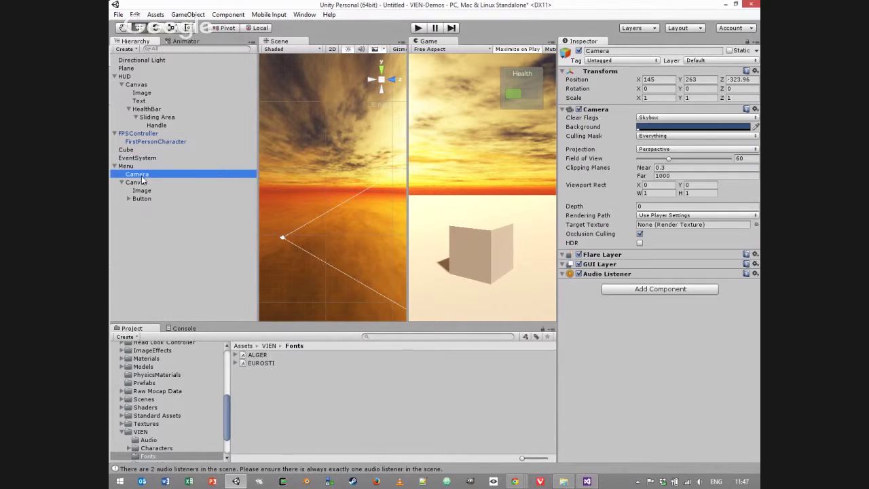
{"action": "left_click", "coordinate": [138, 183]}
{"action": "left_click", "coordinate": [139, 175]}
{"action": "left_click", "coordinate": [128, 167]}
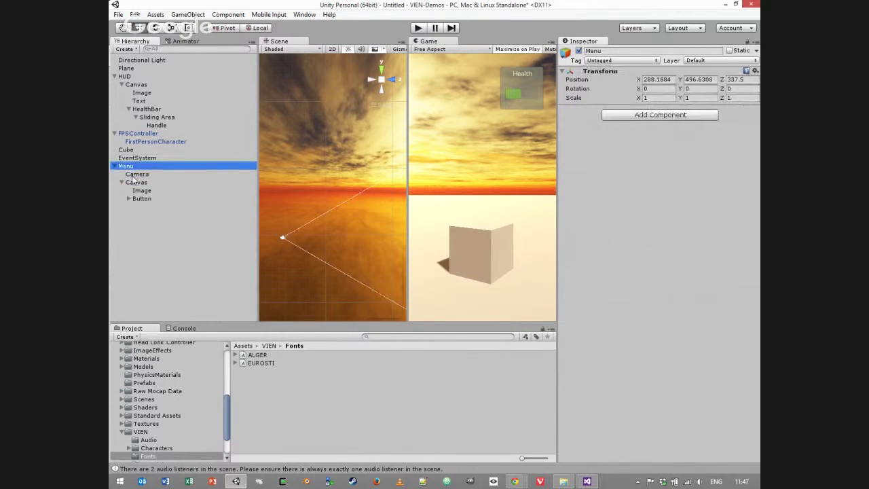
{"action": "left_click", "coordinate": [139, 191]}
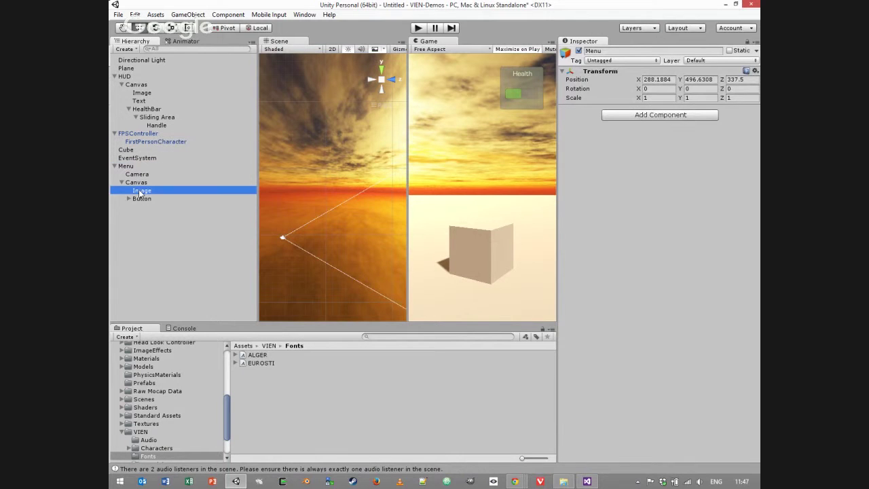
{"action": "left_click", "coordinate": [140, 199]}
{"action": "left_click", "coordinate": [129, 167]}
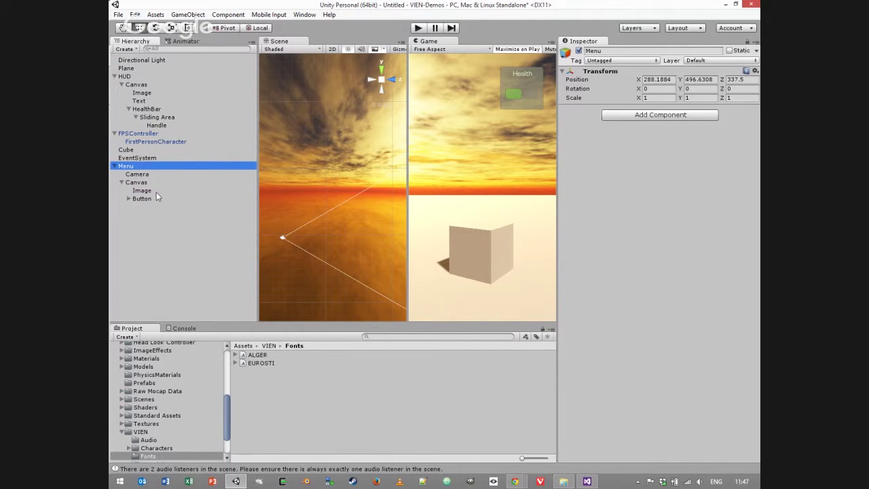
Step: Open the PlayerBehavior script attached to the FPSController in Visual Studio
{"action": "left_click", "coordinate": [138, 135]}
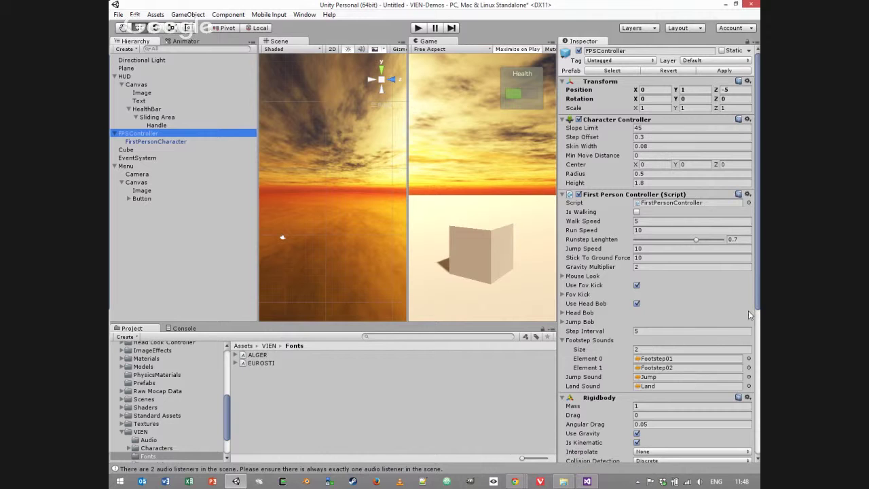
{"action": "left_click_drag", "start_coordinate": [758, 296], "coordinate": [759, 379]}
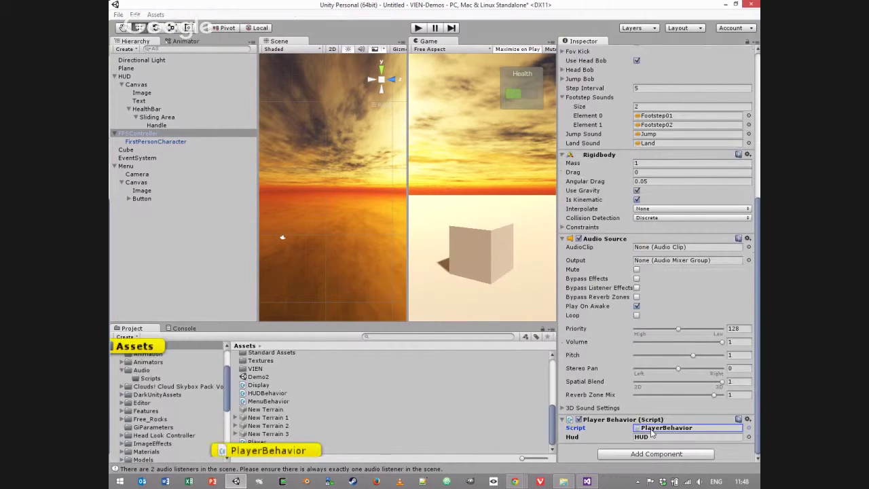
{"action": "double_click", "coordinate": [652, 431]}
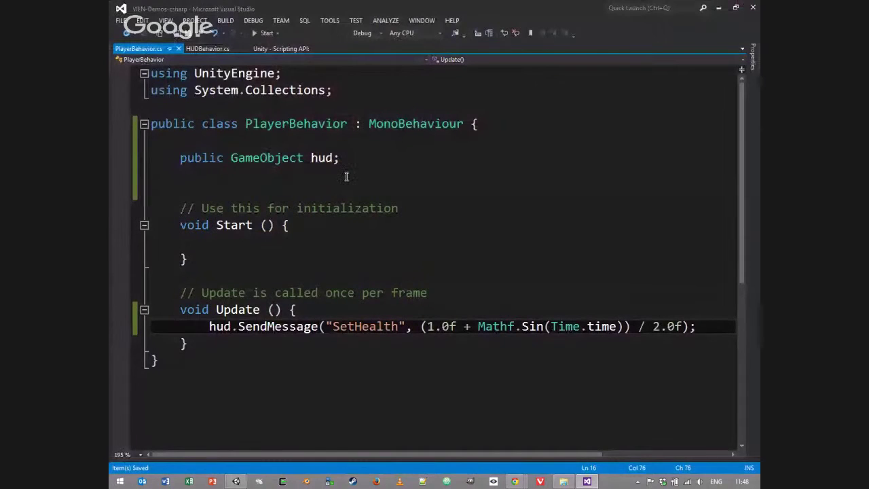
Step: Begin an if statement calling Input.GetKeyDown at the start of Update(), with a blank line before the hud.SendMessage call
{"action": "left_click", "coordinate": [312, 316]}
{"action": "key", "text": "Return"}
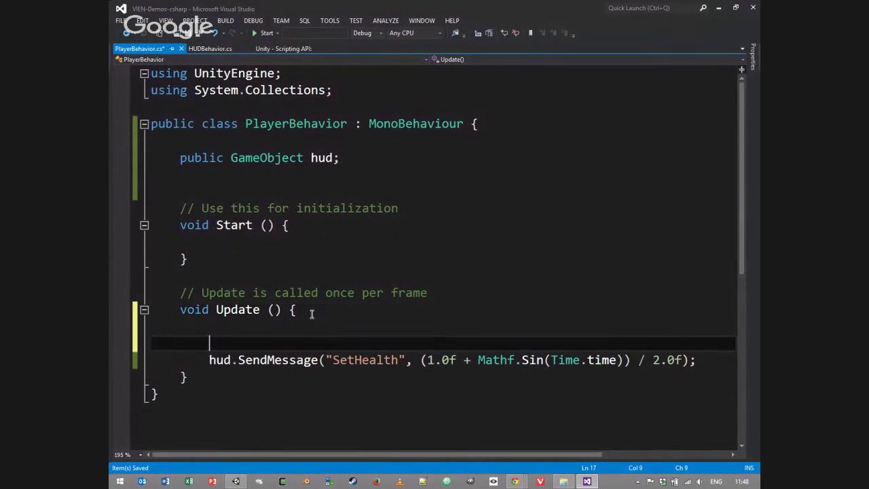
{"action": "key", "text": "Return"}
{"action": "key", "text": "Up"}
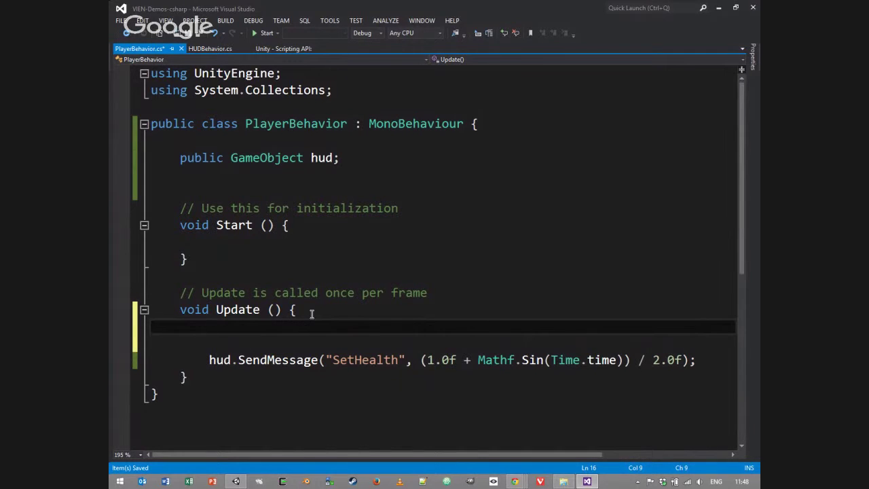
{"action": "type", "text": "if(i"}
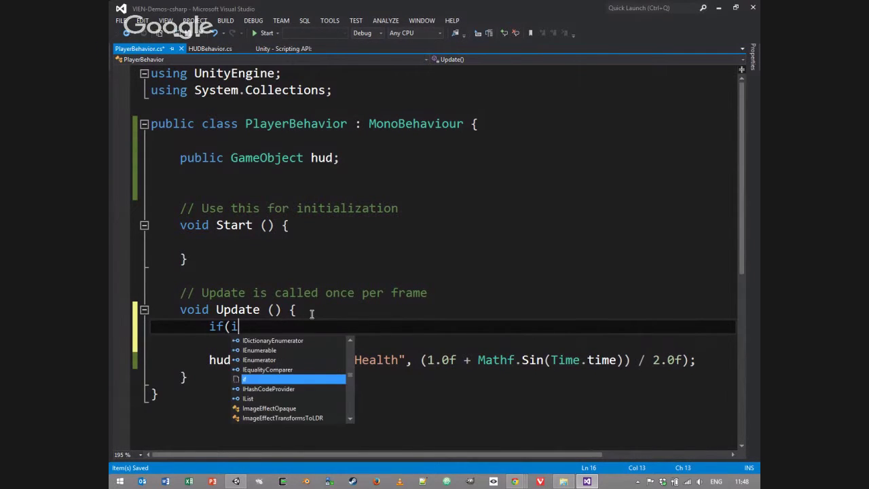
{"action": "type", "text": "nput."}
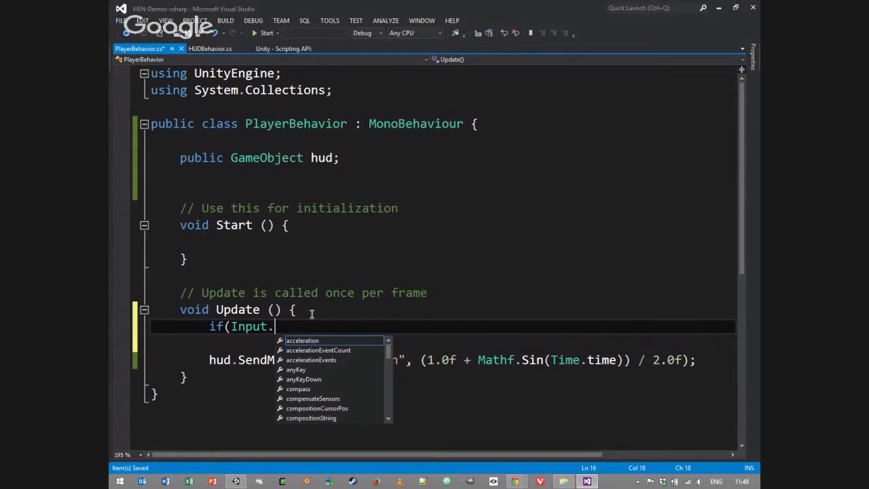
{"action": "type", "text": "GetKey"}
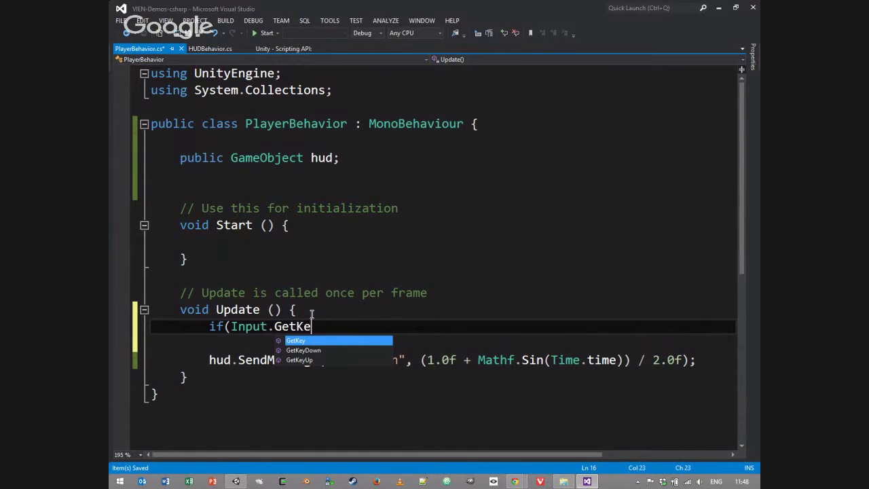
{"action": "key", "text": "Down"}
{"action": "key", "text": "Down"}
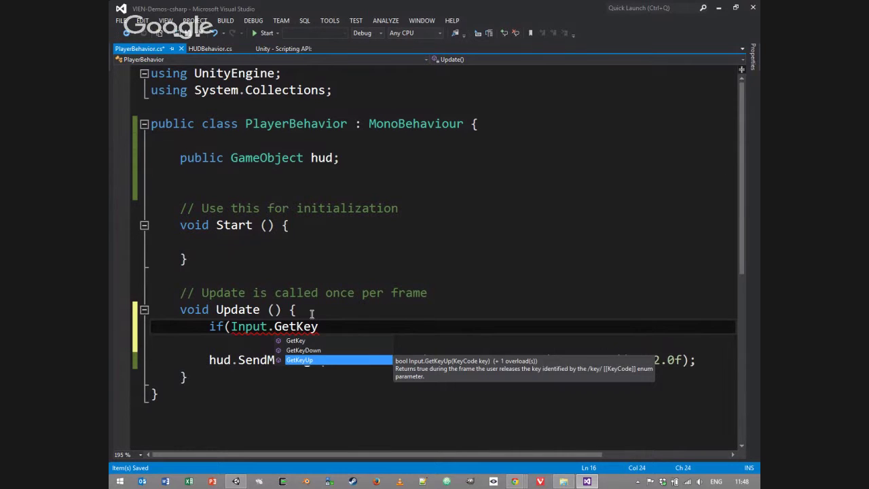
{"action": "key", "text": "BackSpace"}
{"action": "key", "text": "Down"}
{"action": "key", "text": "Tab"}
{"action": "type", "text": "("}
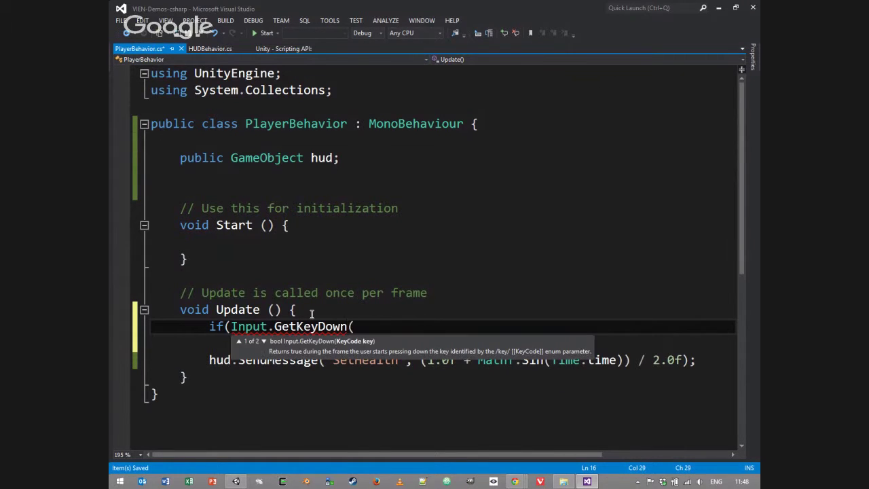
Step: Complete the if condition with KeyCode.Escape and add a braced body containing an empty line
{"action": "type", "text": "KeyCode.ESC"}
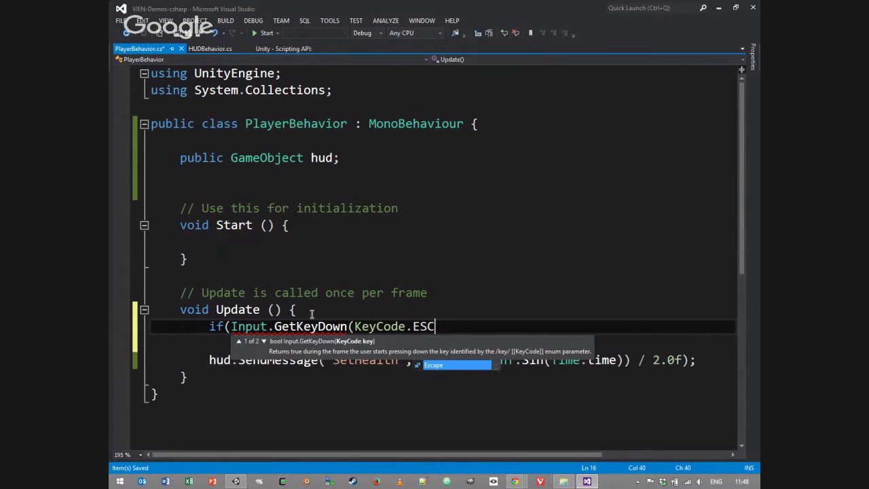
{"action": "key", "text": "Tab"}
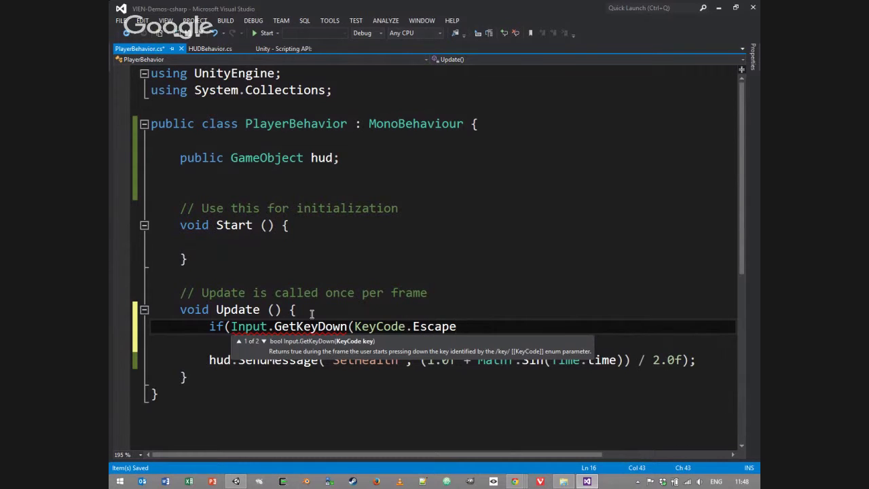
{"action": "type", "text": ")) "}
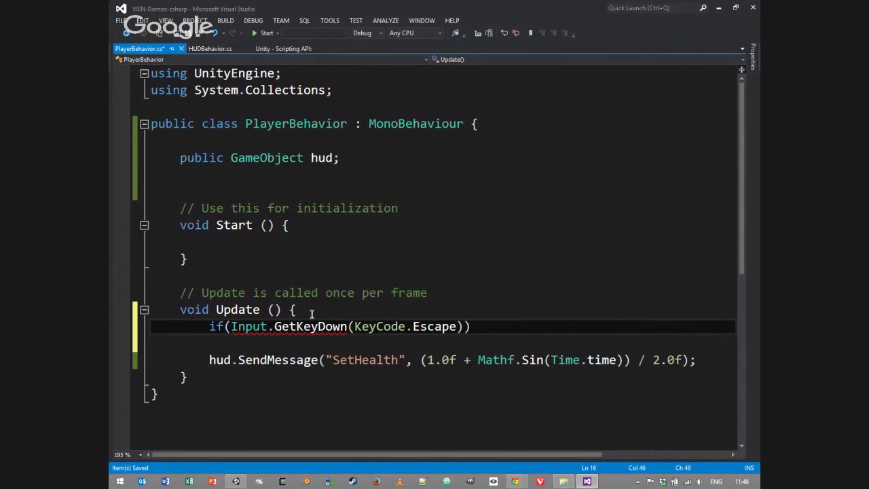
{"action": "type", "text": "{"}
{"action": "key", "text": "Return"}
{"action": "type", "text": "}"}
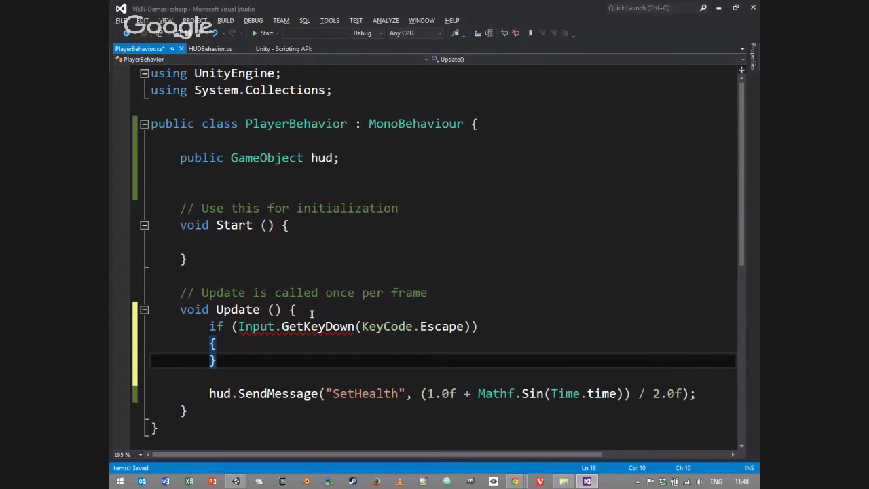
{"action": "left_click", "coordinate": [246, 341]}
{"action": "key", "text": "Return"}
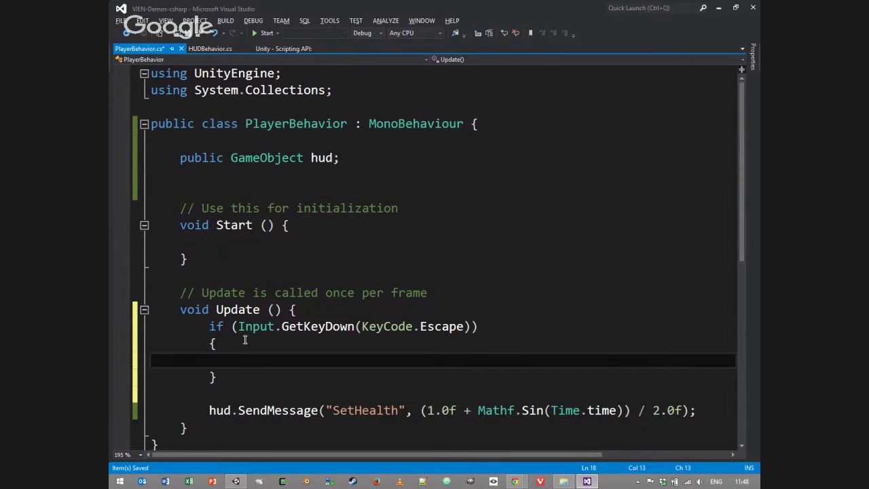
Step: Declare a public GameObject field named menu directly below the hud field in PlayerBehavior
{"action": "left_click", "coordinate": [347, 158]}
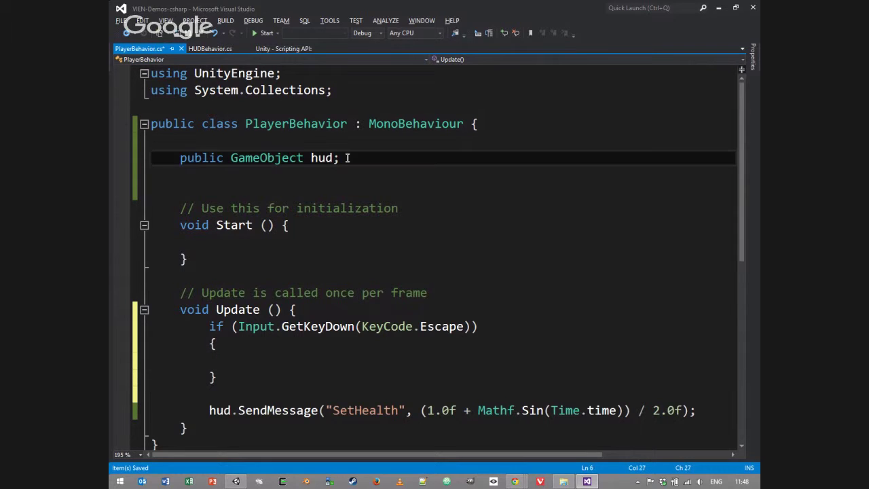
{"action": "key", "text": "Return"}
{"action": "type", "text": "public "}
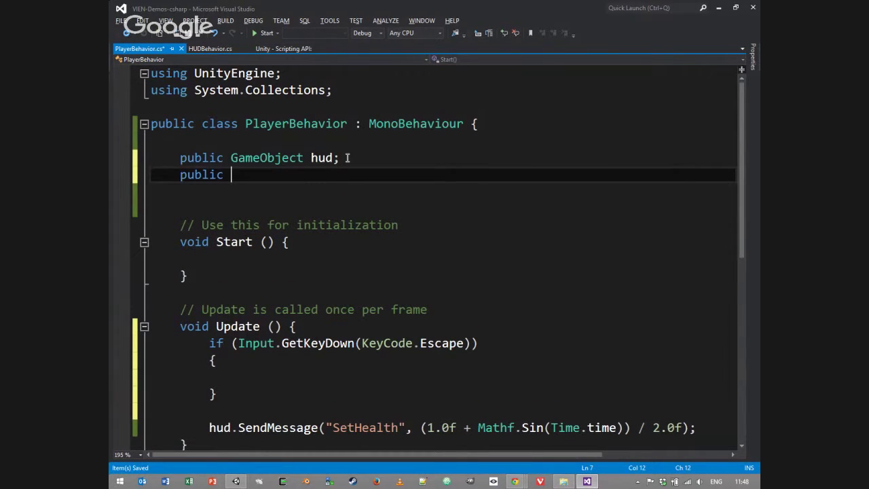
{"action": "type", "text": "GameObje"}
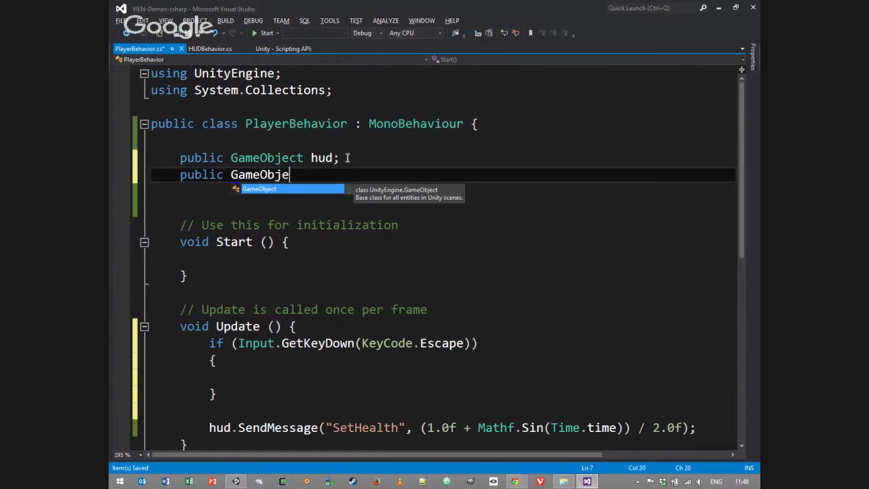
{"action": "type", "text": "ct menu;"}
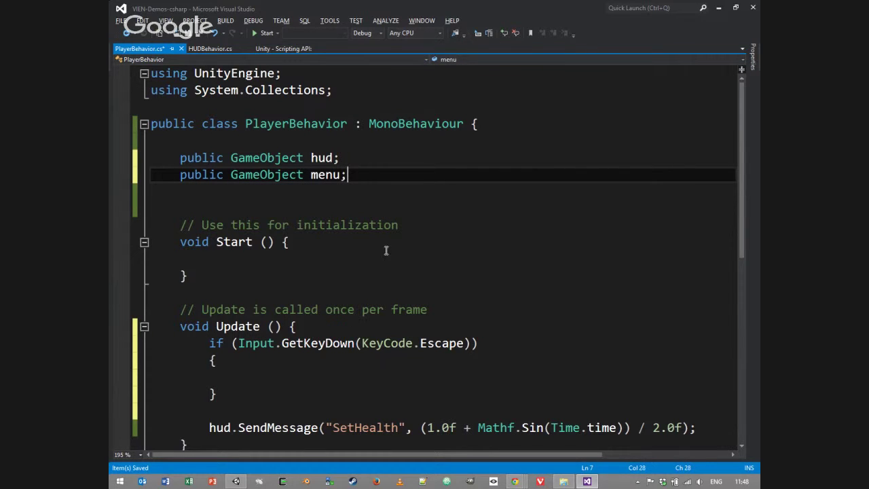
{"action": "left_click", "coordinate": [321, 241]}
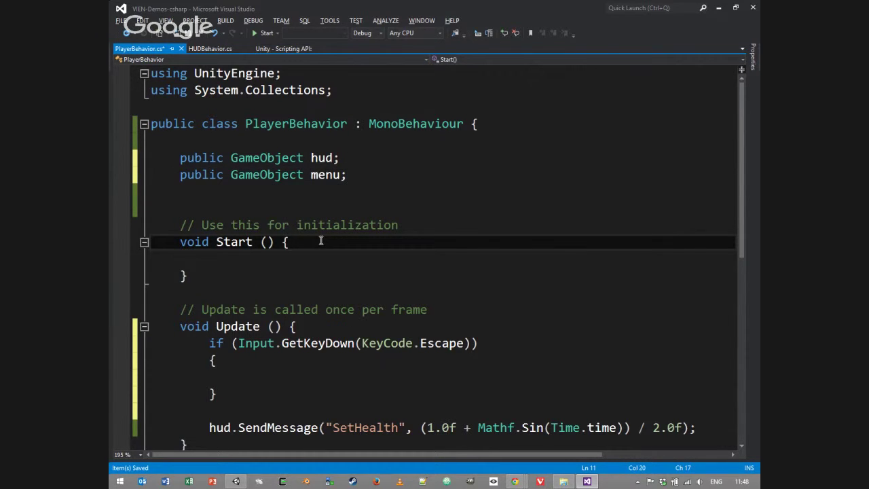
Step: Write menu.SetActive(true); inside the braces of the Escape key if statement
{"action": "left_click", "coordinate": [212, 377]}
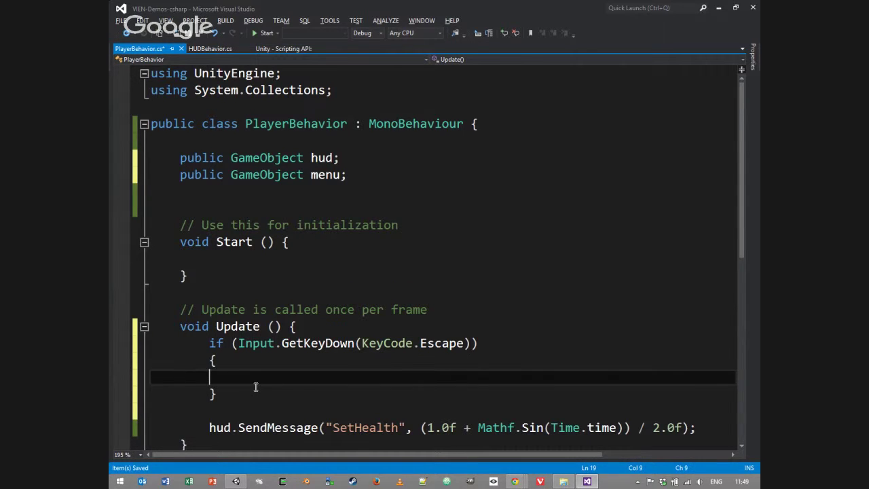
{"action": "key", "text": "Tab"}
{"action": "type", "text": "me"}
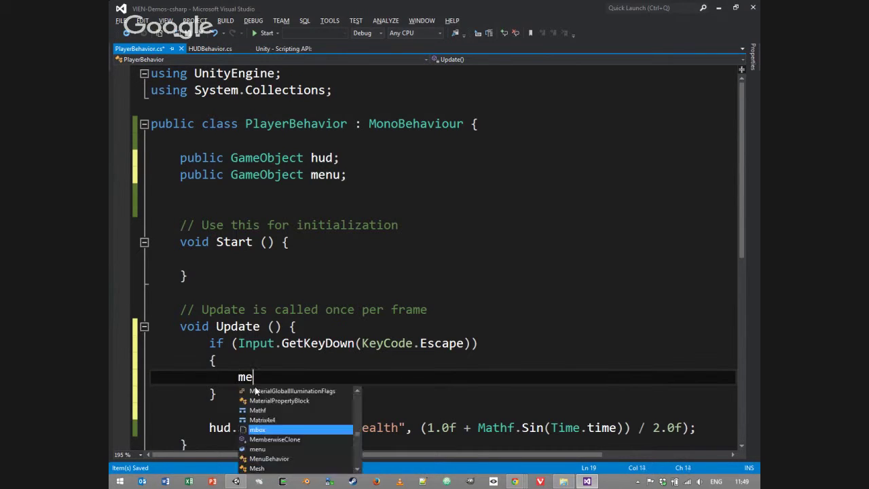
{"action": "type", "text": "nu.SetActiveRecursively("}
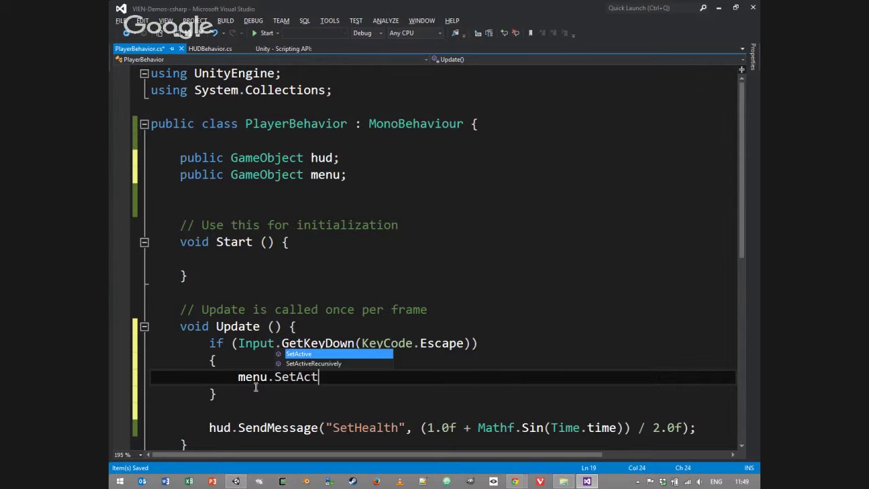
{"action": "key", "text": "BackSpace"}
{"action": "key", "text": "BackSpace"}
{"action": "key", "text": "BackSpace"}
{"action": "key", "text": "BackSpace"}
{"action": "key", "text": "BackSpace"}
{"action": "key", "text": "BackSpace"}
{"action": "key", "text": "BackSpace"}
{"action": "key", "text": "BackSpace"}
{"action": "key", "text": "BackSpace"}
{"action": "key", "text": "BackSpace"}
{"action": "key", "text": "BackSpace"}
{"action": "key", "text": "BackSpace"}
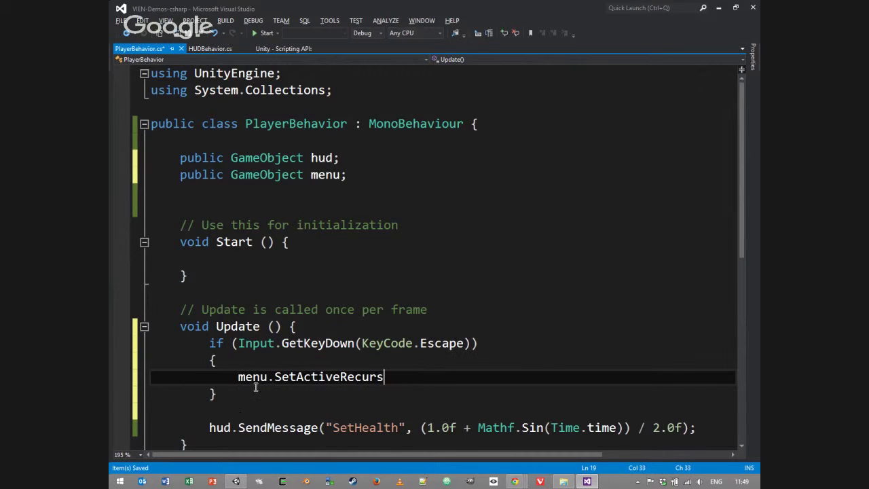
{"action": "type", "text": ")("}
{"action": "key", "text": "BackSpace"}
{"action": "key", "text": "BackSpace"}
{"action": "type", "text": "(true);"}
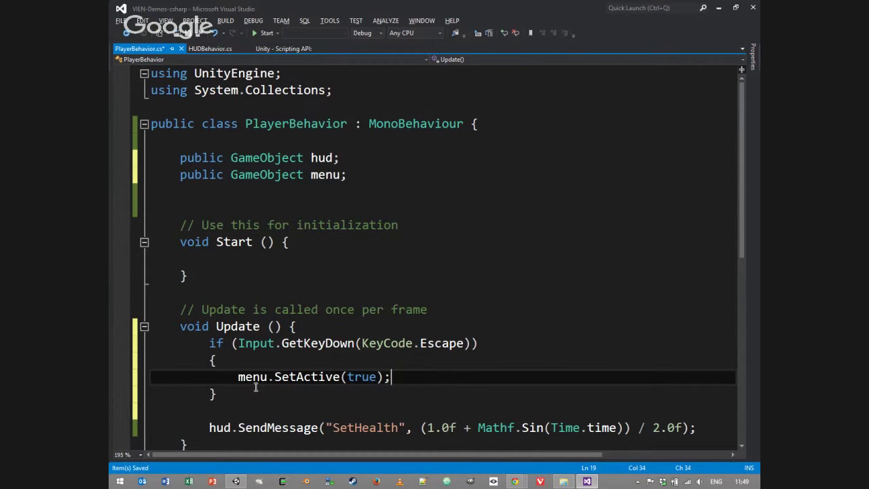
Step: Add gameObject.SetActive(false); on a new line below the menu.SetActive call and save the script
{"action": "key", "text": "Return"}
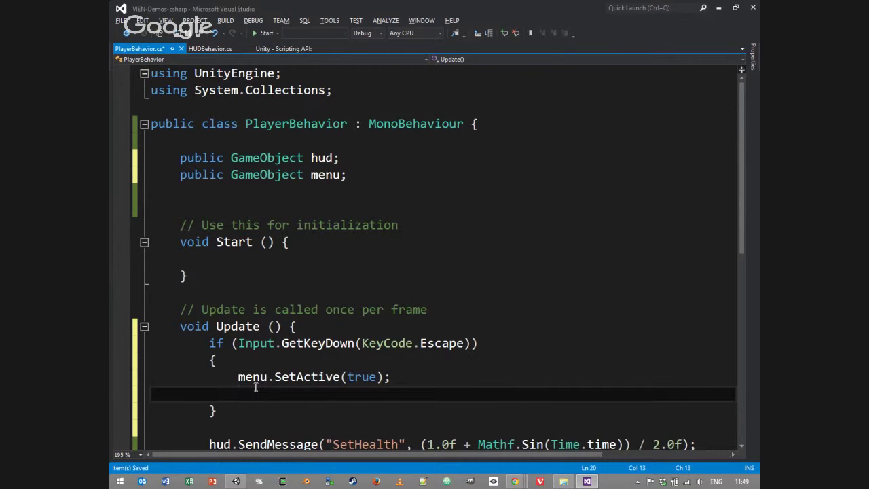
{"action": "type", "text": "g"}
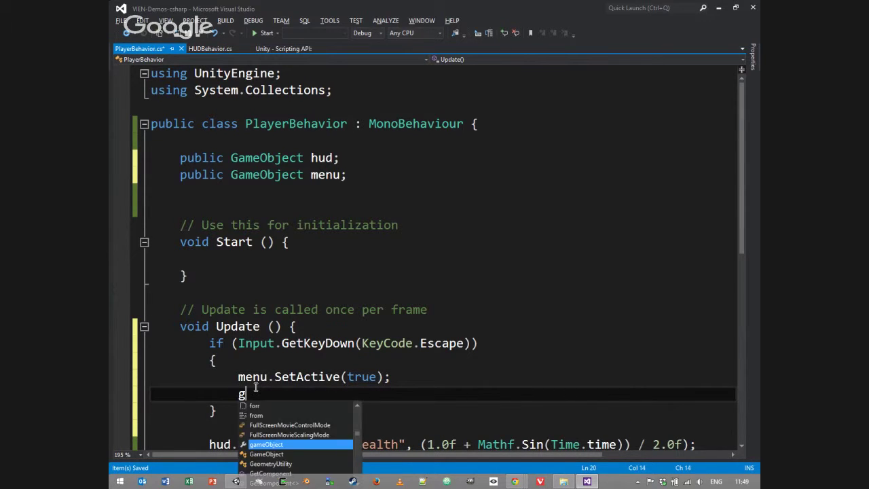
{"action": "type", "text": "ameObject."}
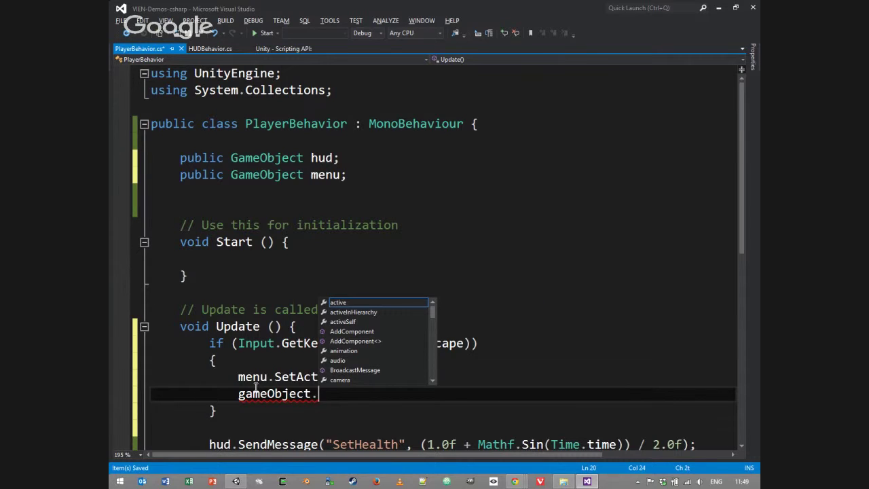
{"action": "type", "text": "SetActriv"}
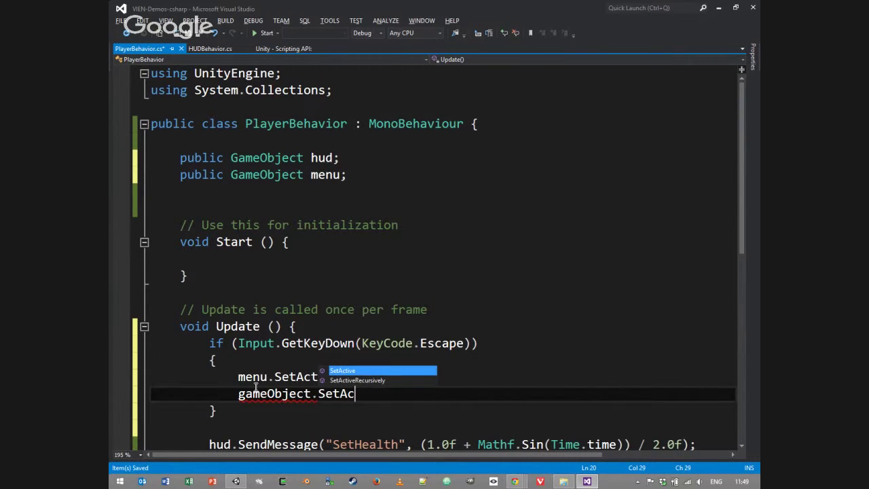
{"action": "key", "text": "BackSpace"}
{"action": "key", "text": "BackSpace"}
{"action": "key", "text": "BackSpace"}
{"action": "type", "text": "ive("}
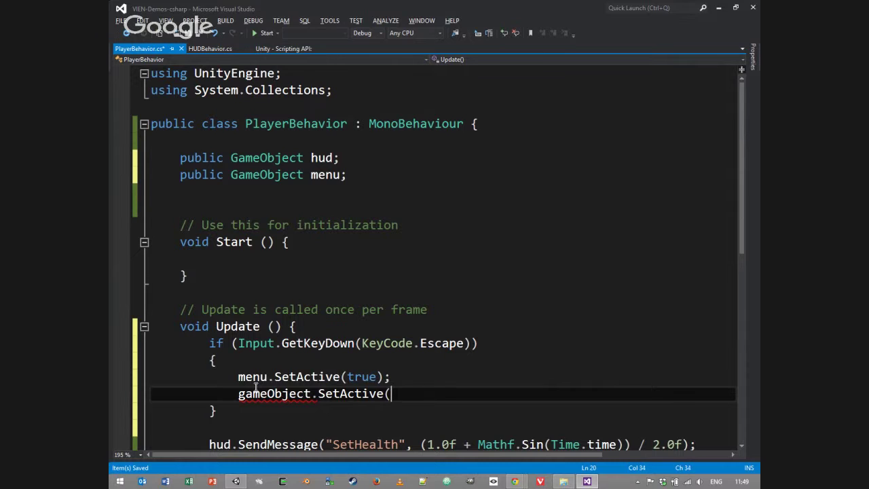
{"action": "type", "text": "false"}
{"action": "key", "text": "BackSpace"}
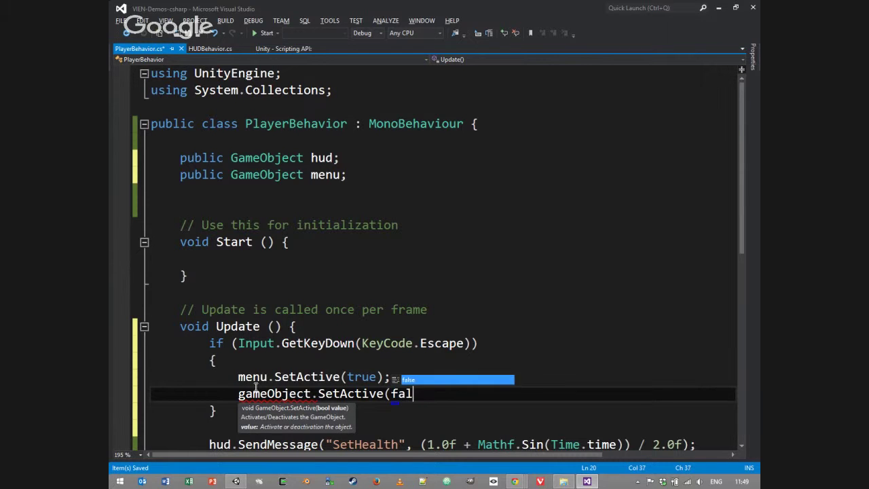
{"action": "type", "text": "se);"}
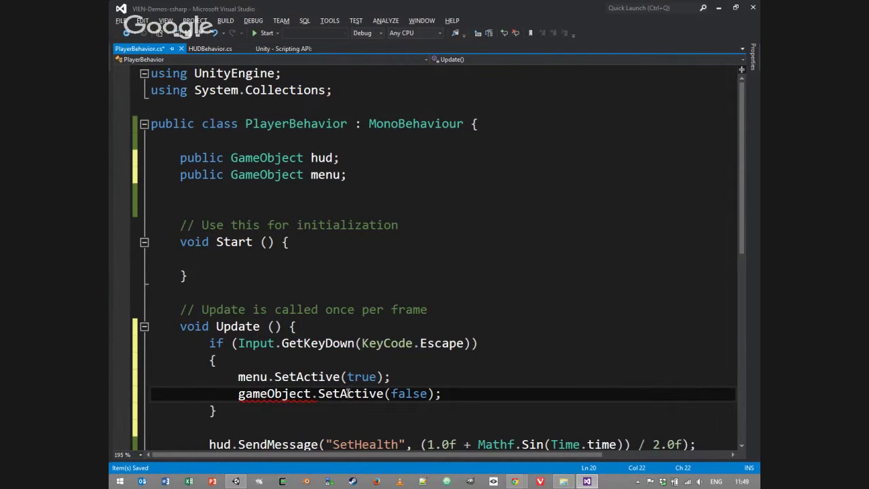
{"action": "left_click", "coordinate": [302, 394]}
{"action": "left_click", "coordinate": [447, 395]}
{"action": "key", "text": "ctrl+s"}
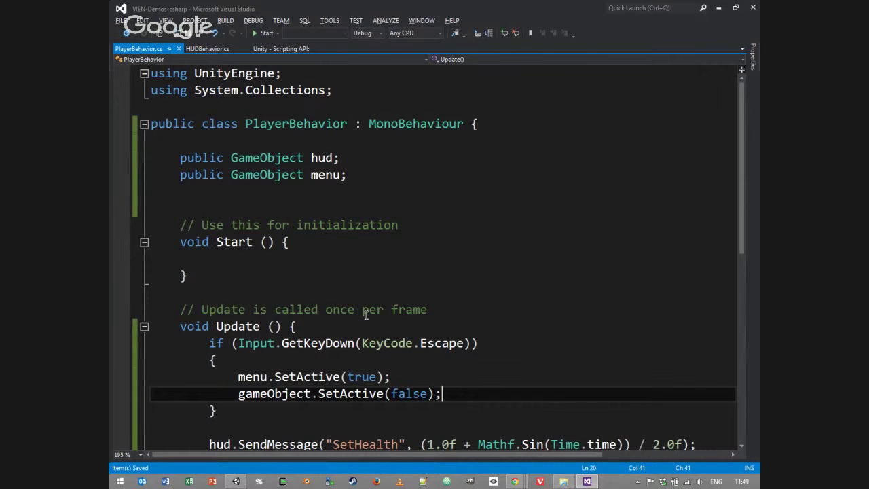
Step: Switch to Unity and deactivate the Menu object in the scene
{"action": "scroll", "coordinate": [365, 314], "scroll_direction": "down", "scroll_amount": 1}
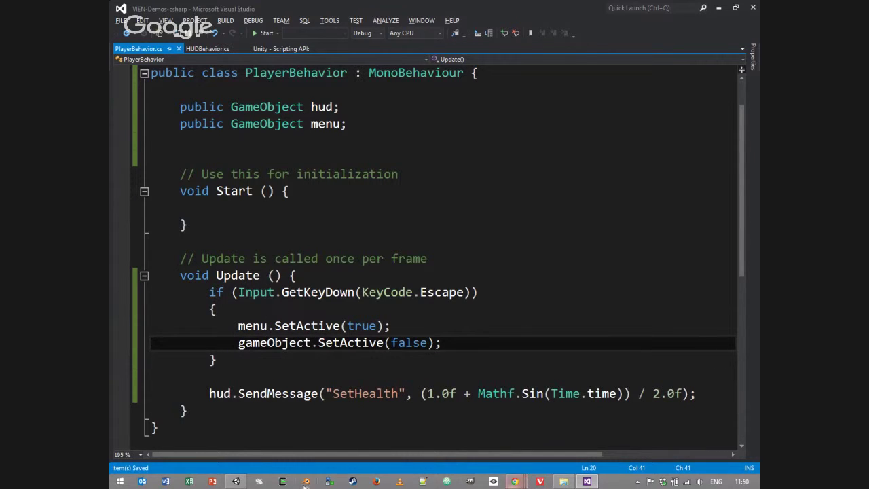
{"action": "left_click", "coordinate": [236, 482]}
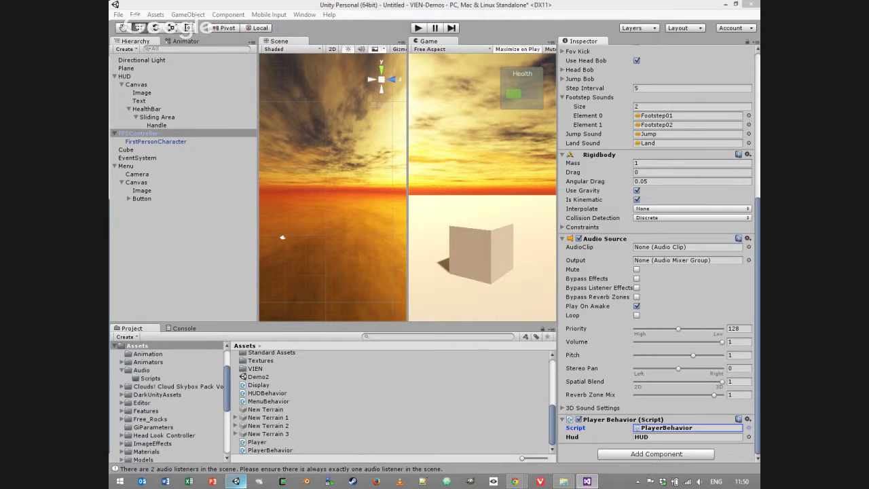
{"action": "left_click", "coordinate": [126, 166]}
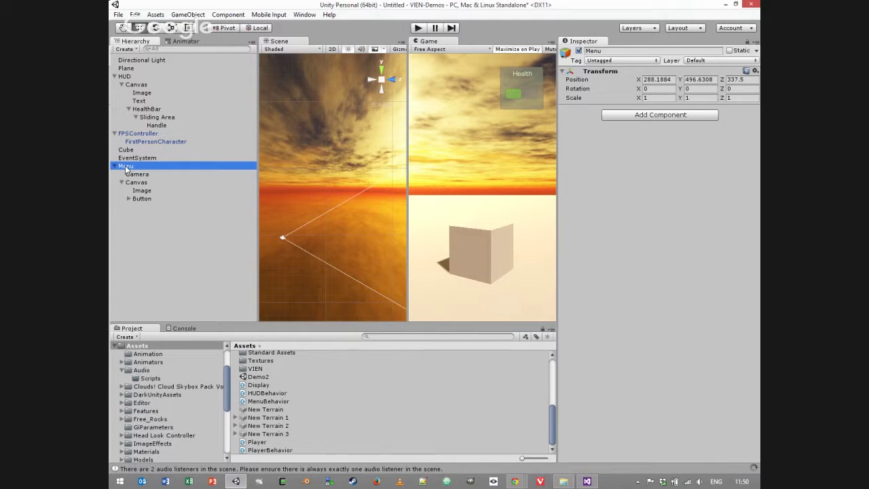
{"action": "left_click", "coordinate": [577, 52]}
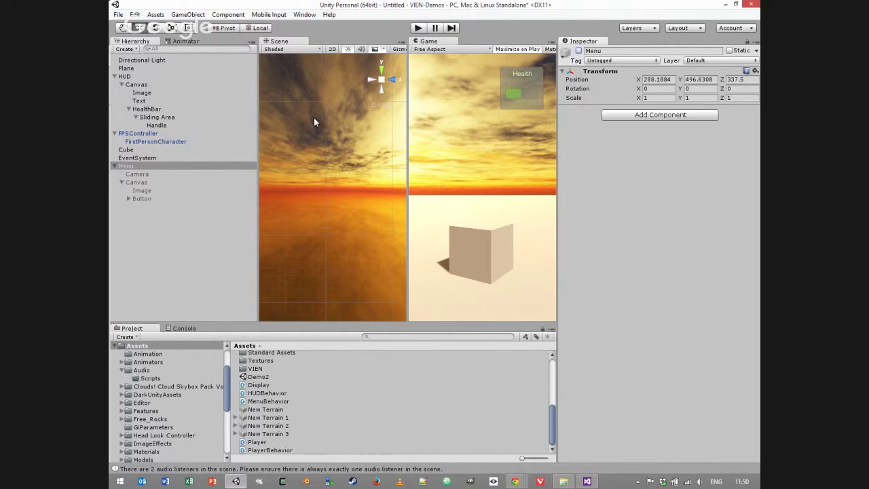
Step: Assign the Menu object to the Menu field of the FPSController's Player Behavior script
{"action": "left_click", "coordinate": [134, 134]}
{"action": "scroll", "coordinate": [582, 370], "scroll_direction": "down", "scroll_amount": 10}
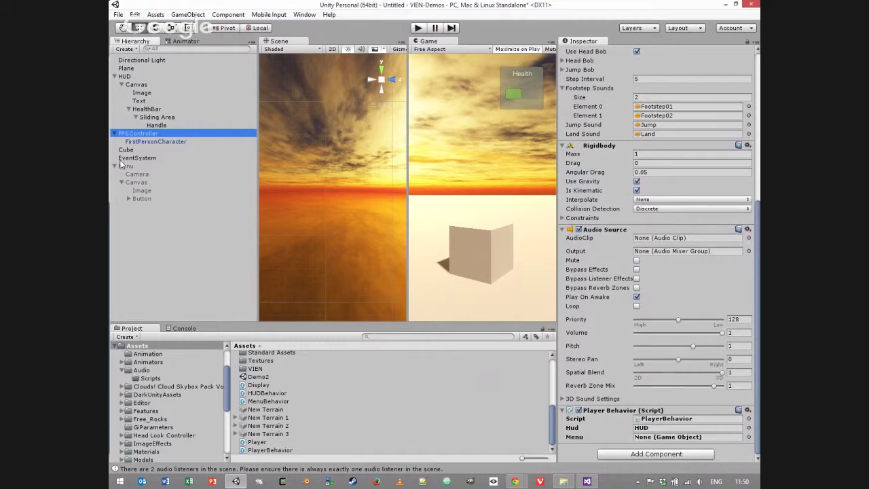
{"action": "left_click_drag", "start_coordinate": [124, 166], "coordinate": [653, 437]}
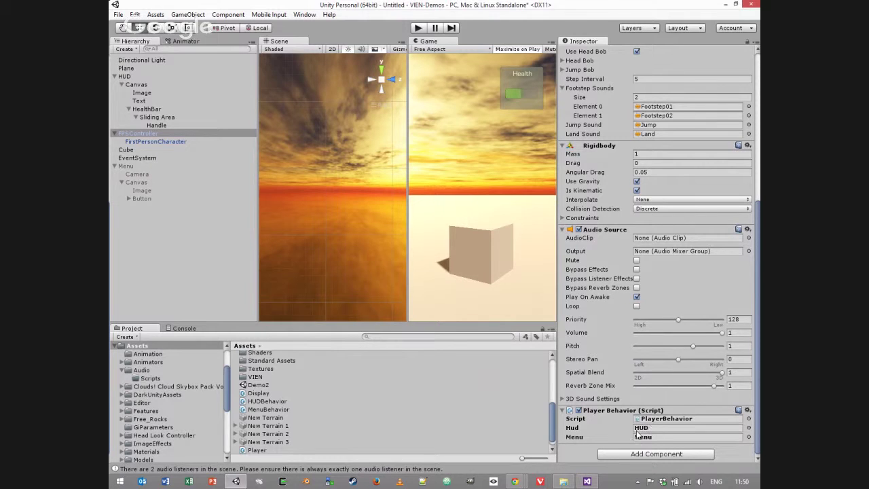
Step: Play the scene to test the Escape menu and its button, and stop playback
{"action": "left_click", "coordinate": [418, 28]}
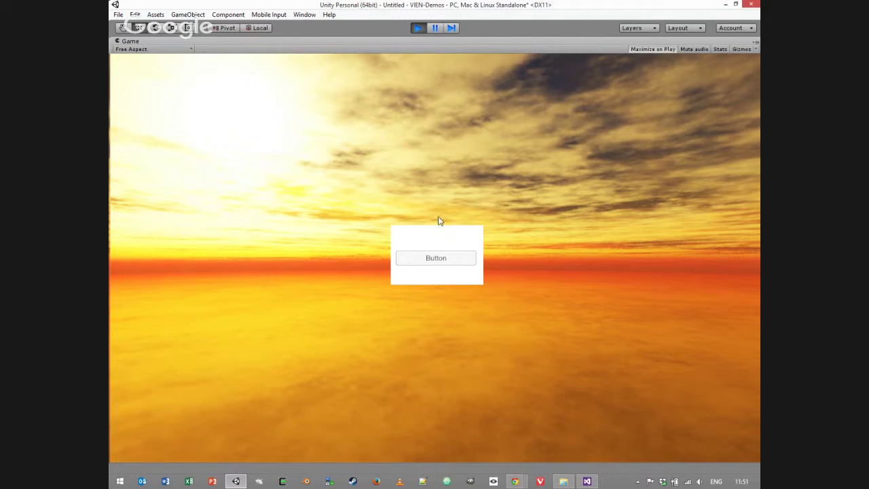
{"action": "left_click", "coordinate": [435, 257]}
{"action": "left_click", "coordinate": [446, 260]}
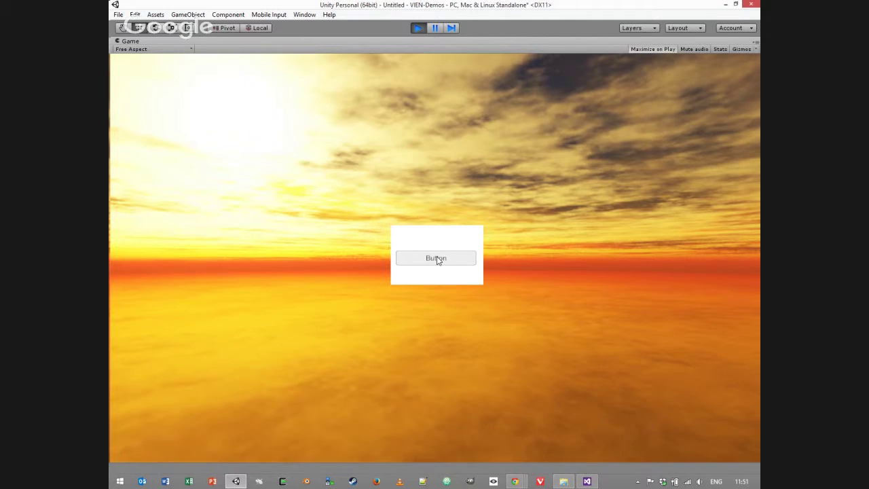
{"action": "left_click", "coordinate": [418, 28]}
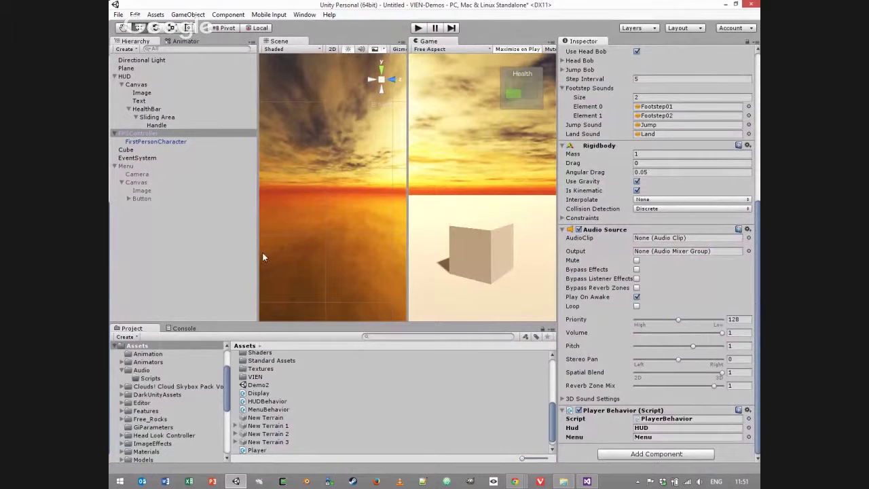
Step: Add an On Click () entry to the Menu's Button and set FPSController as its target object
{"action": "left_click", "coordinate": [139, 198]}
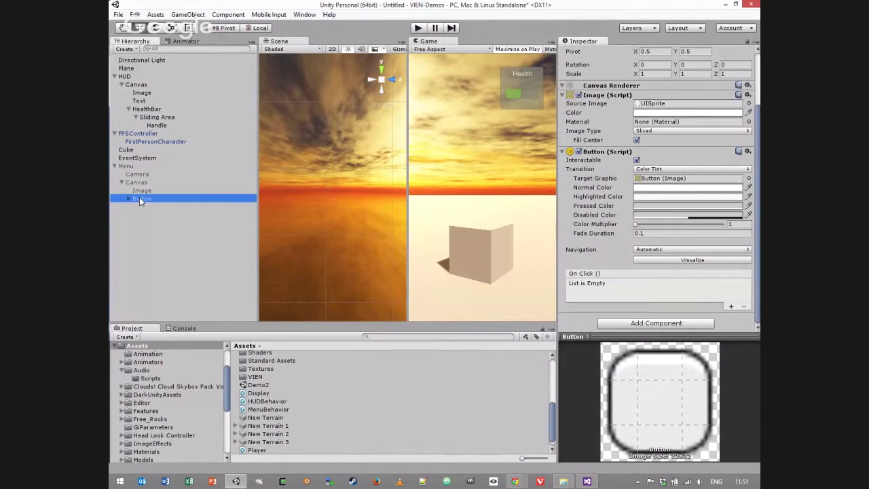
{"action": "left_click", "coordinate": [759, 276]}
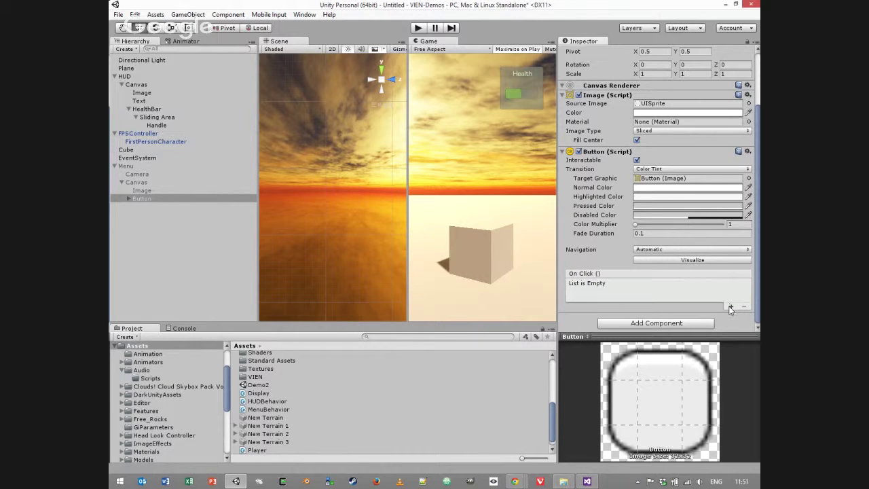
{"action": "left_click", "coordinate": [730, 307]}
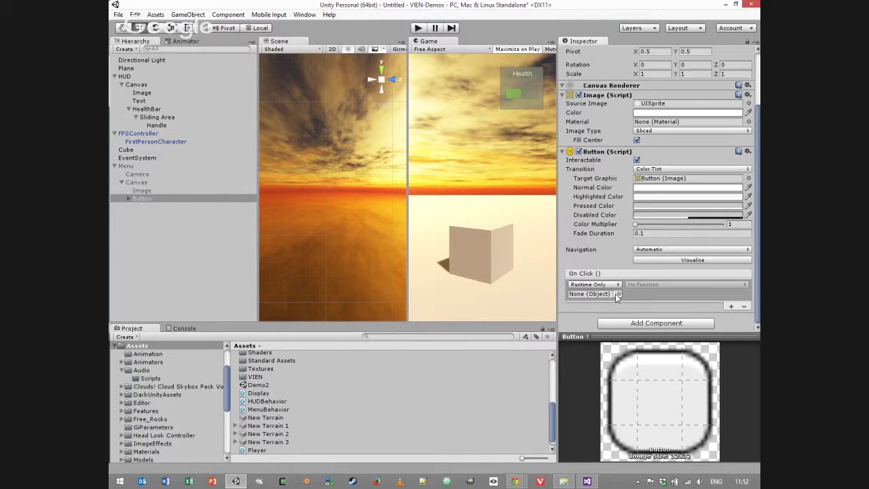
{"action": "left_click", "coordinate": [618, 294]}
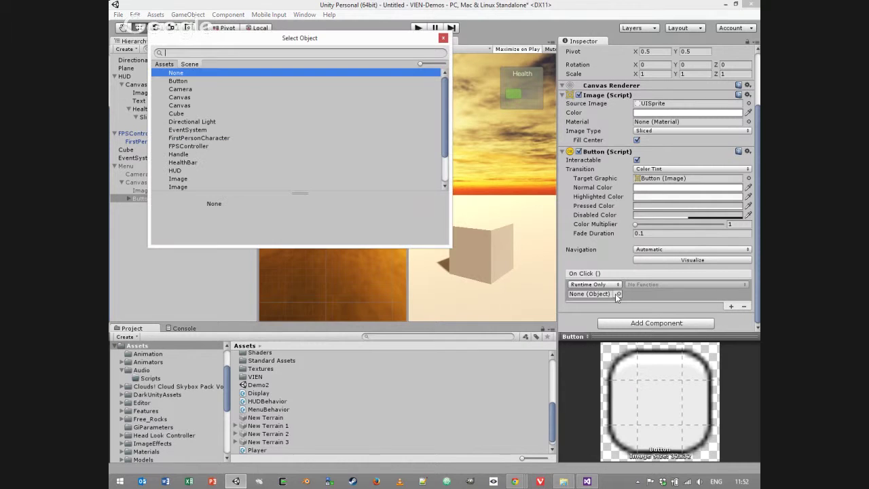
{"action": "left_click", "coordinate": [192, 147]}
{"action": "left_click", "coordinate": [443, 38]}
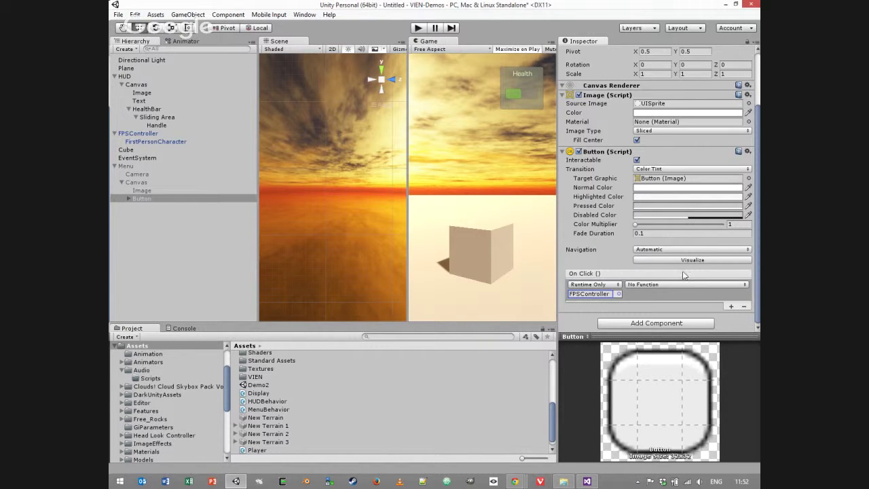
Step: Set the On Click () entry's function to GameObject.SetActive (bool)
{"action": "left_click", "coordinate": [676, 285]}
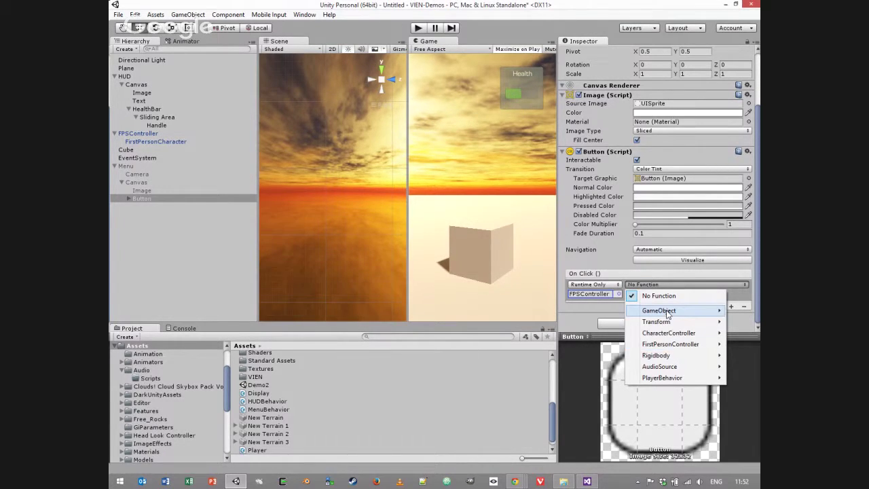
{"action": "mouse_move", "coordinate": [659, 312]}
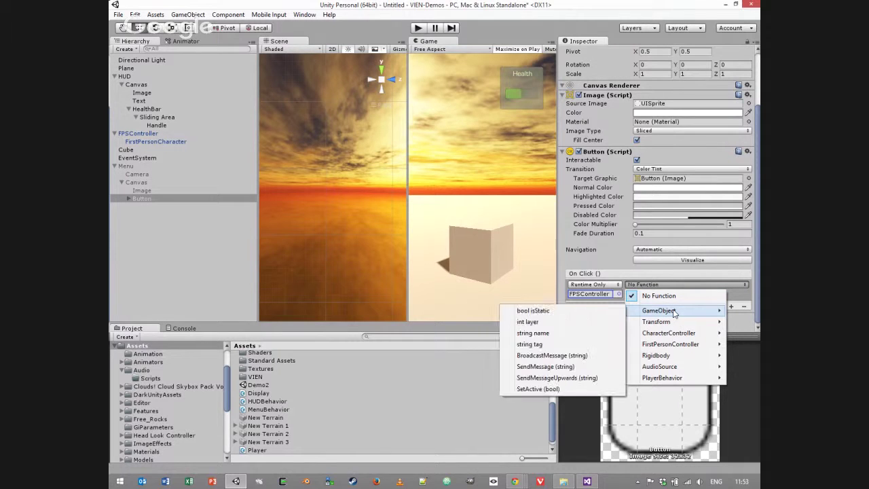
{"action": "left_click", "coordinate": [540, 391]}
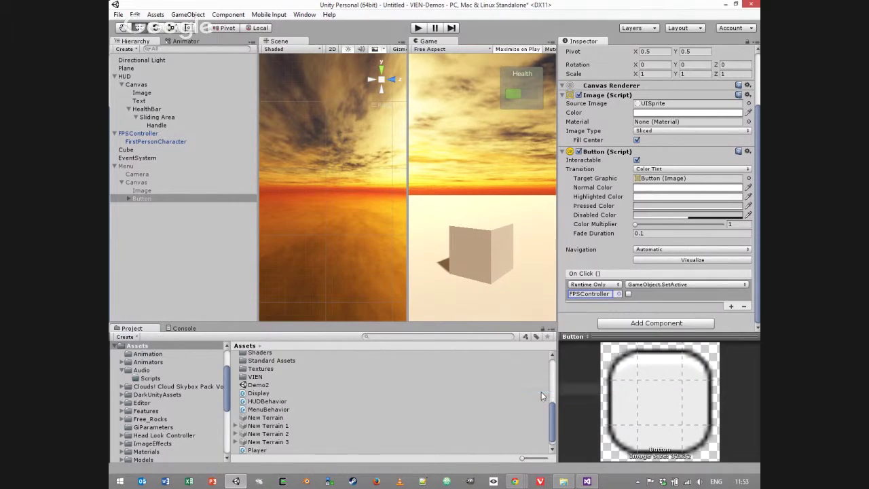
Step: Enable the SetActive value for FPSController and add a second On Click () entry with the Menu object as its target
{"action": "left_click", "coordinate": [628, 294]}
{"action": "left_click", "coordinate": [731, 306]}
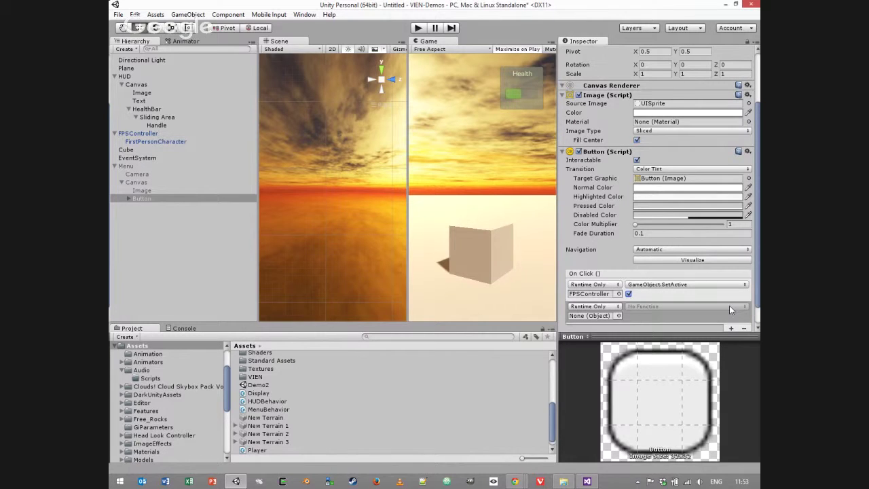
{"action": "left_click", "coordinate": [618, 315]}
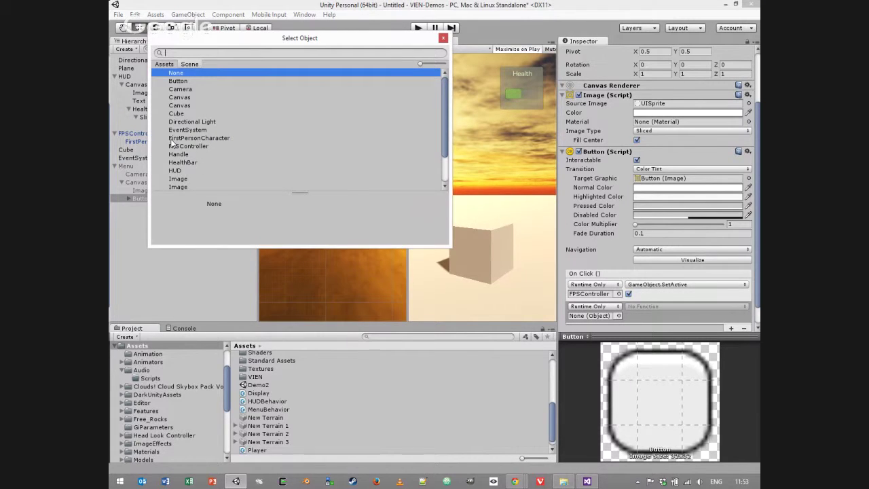
{"action": "scroll", "coordinate": [182, 111], "scroll_direction": "down", "scroll_amount": 2}
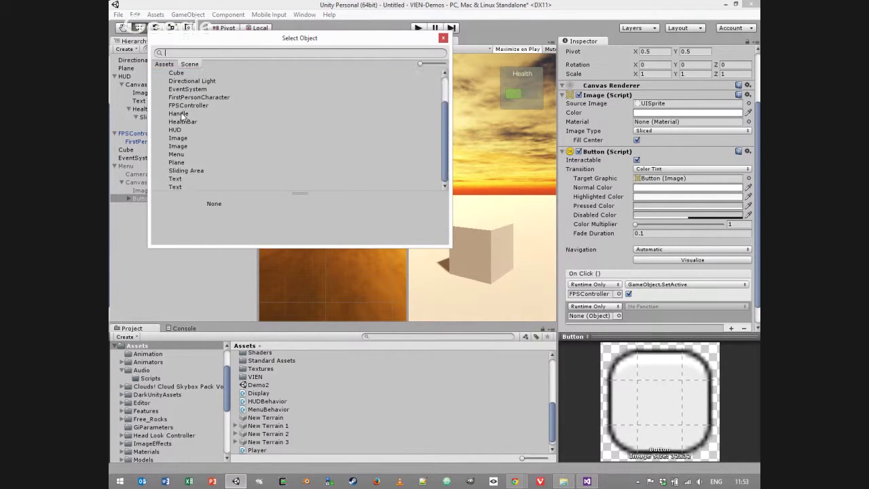
{"action": "left_click", "coordinate": [181, 156]}
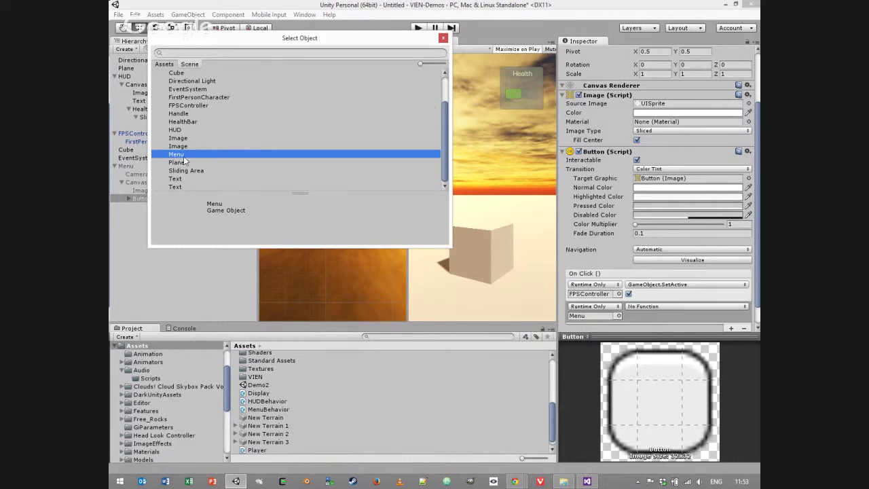
{"action": "left_click", "coordinate": [444, 38]}
Step: Set the Menu entry's On Click () function to GameObject.SetActive with its value unchecked
{"action": "left_click", "coordinate": [654, 308]}
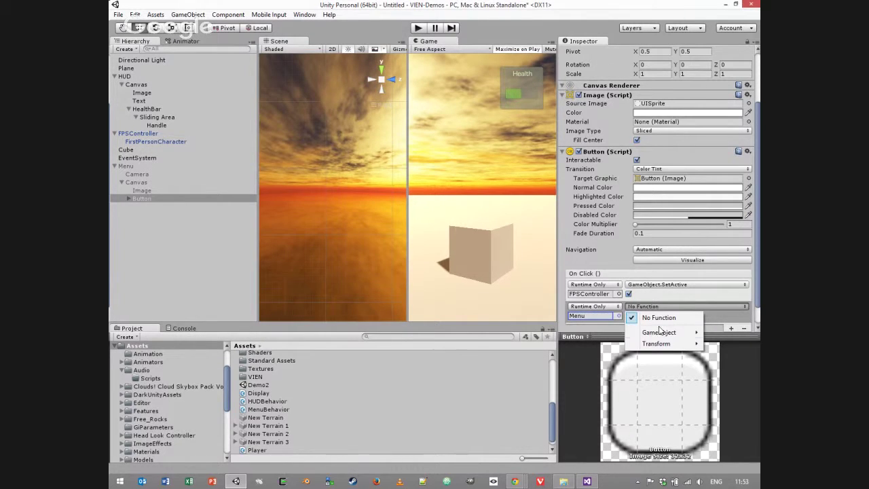
{"action": "mouse_move", "coordinate": [659, 334]}
{"action": "left_click", "coordinate": [537, 411]}
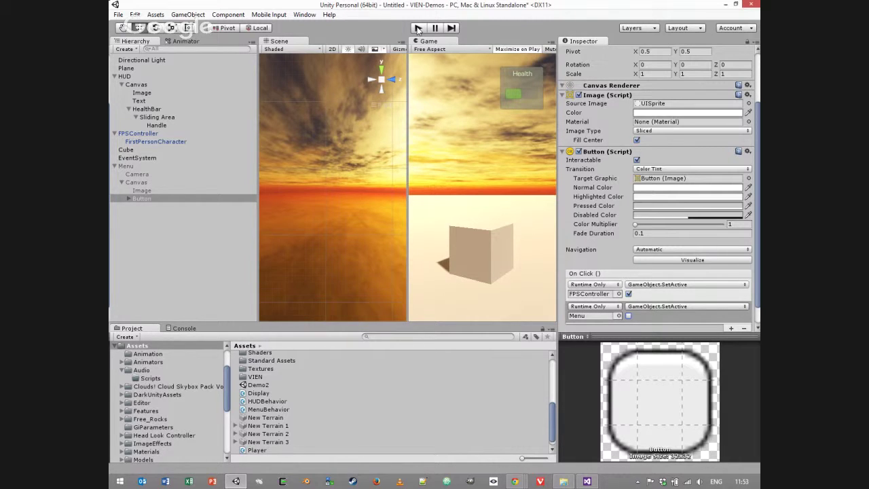
Step: Play the scene and use the Escape menu's button to test returning to the player
{"action": "left_click", "coordinate": [418, 29]}
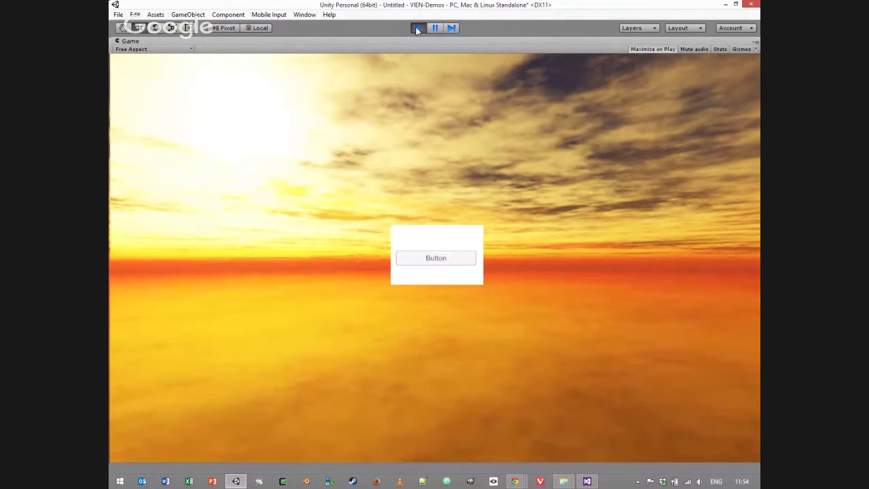
{"action": "left_click", "coordinate": [436, 258]}
{"action": "left_click", "coordinate": [448, 261]}
{"action": "left_click", "coordinate": [447, 262]}
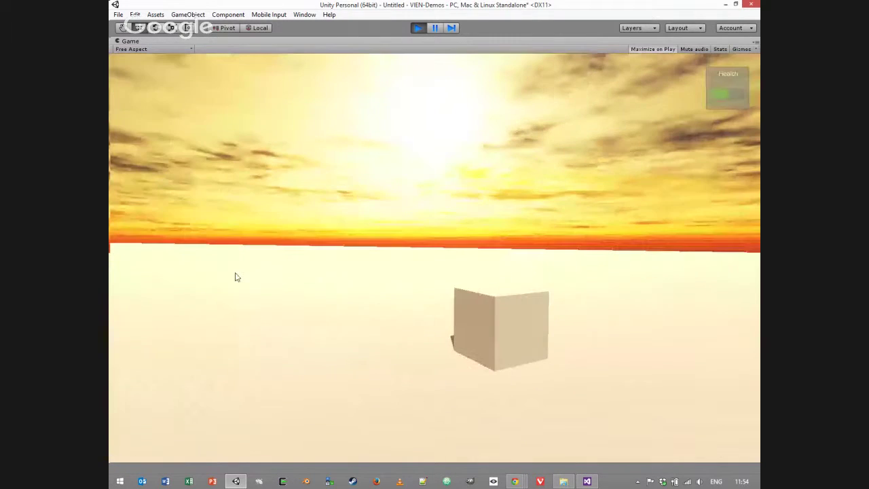